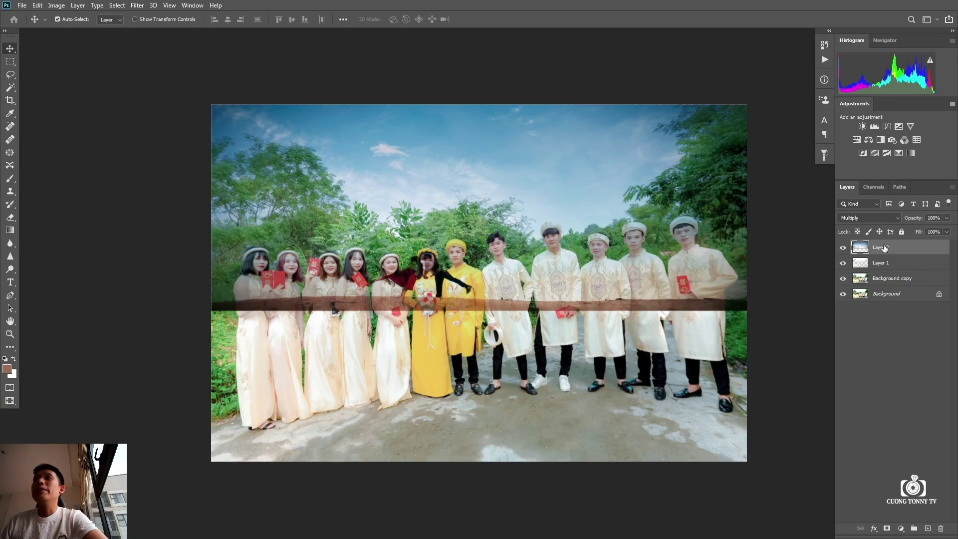
# Clip Layer 2 to Layer 1 in the finished sky example with Create Clipping Mask.
pyautogui.rightClick(881, 246)
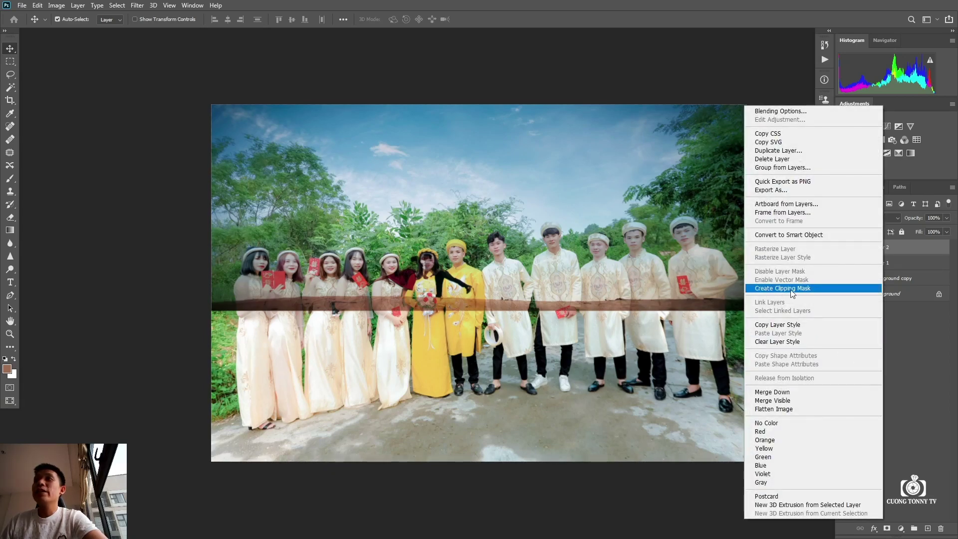
pyautogui.click(808, 289)
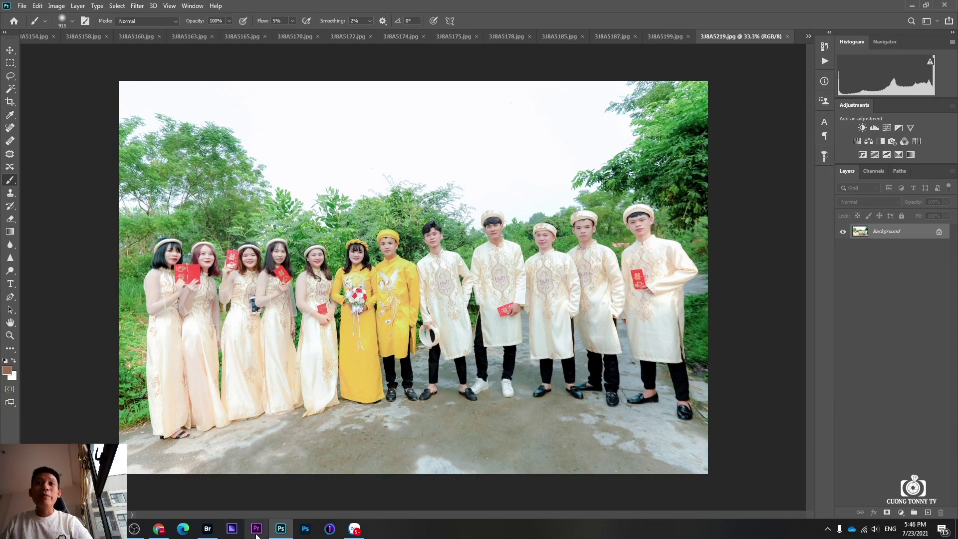
pyautogui.click(212, 535)
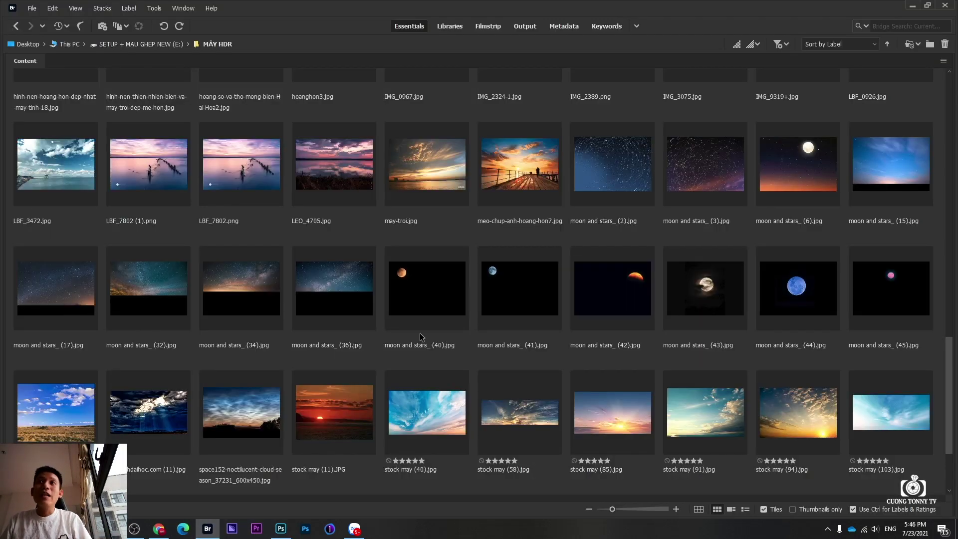
pyautogui.scroll(2, 456, 389)
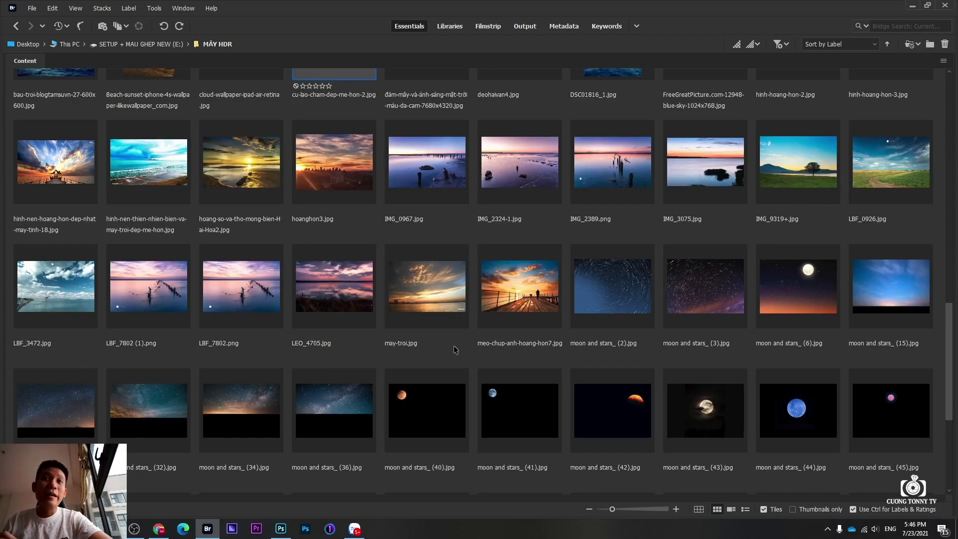
pyautogui.scroll(4, 474, 337)
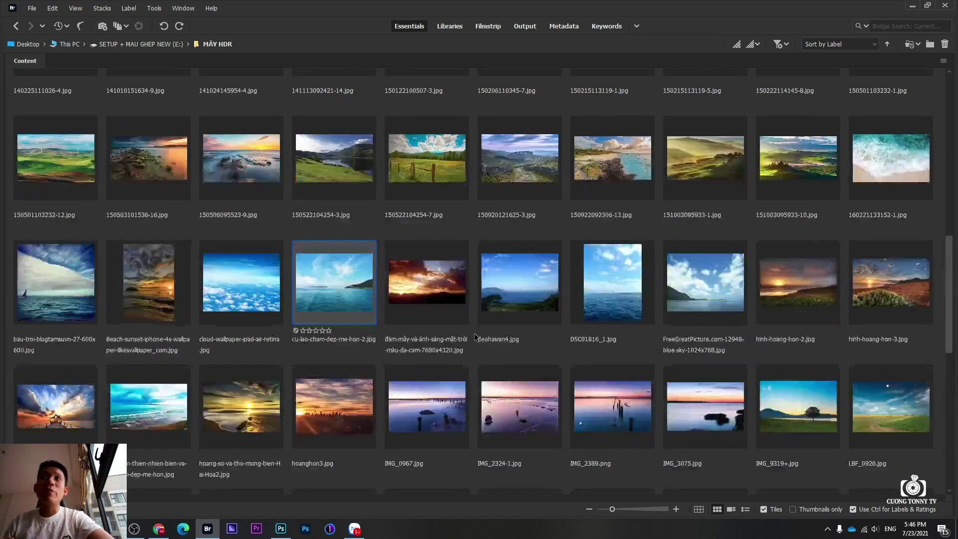
pyautogui.scroll(2, 475, 337)
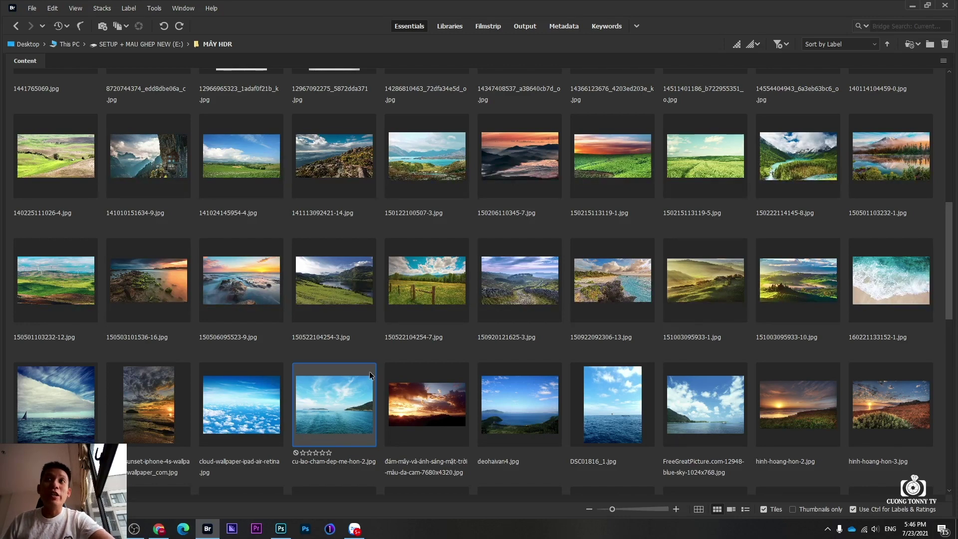
pyautogui.scroll(2, 338, 388)
pyautogui.scroll(2, 363, 333)
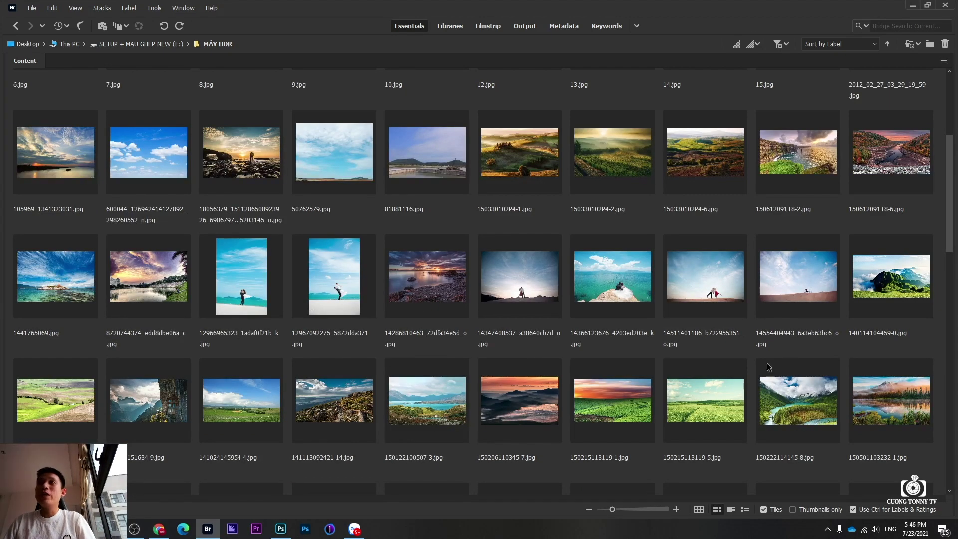
pyautogui.click(782, 276)
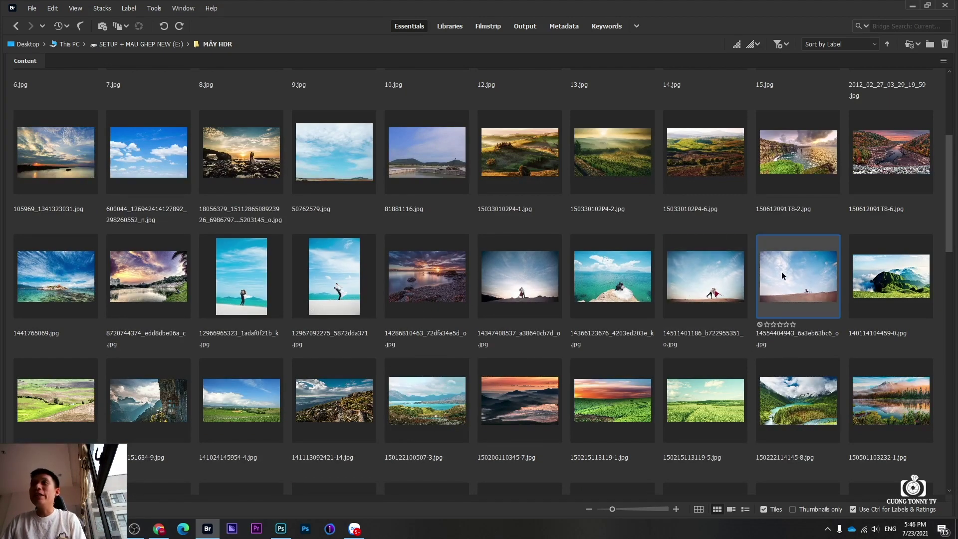
pyautogui.doubleClick(716, 280)
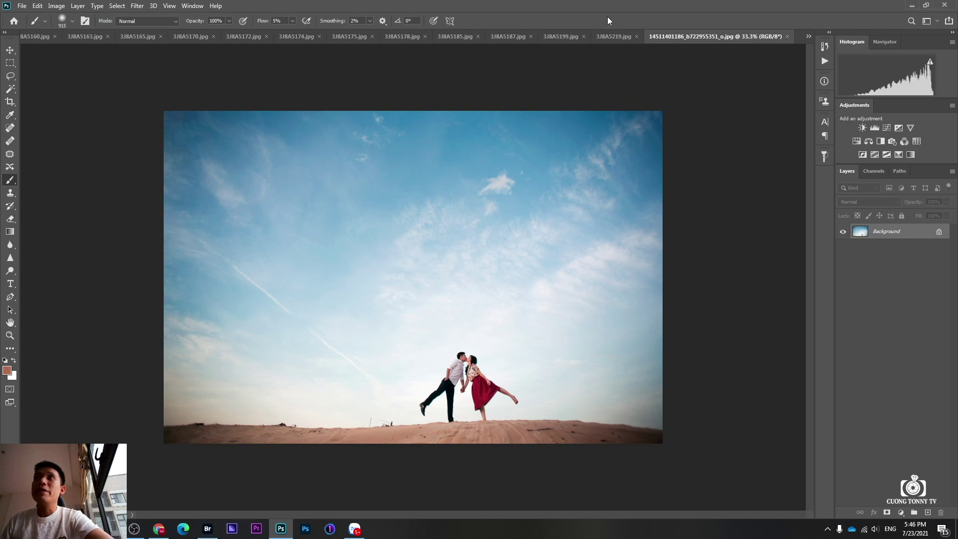
# Go back to 3J8A5219.jpg and zoom in and out to inspect its pale sky.
pyautogui.click(613, 36)
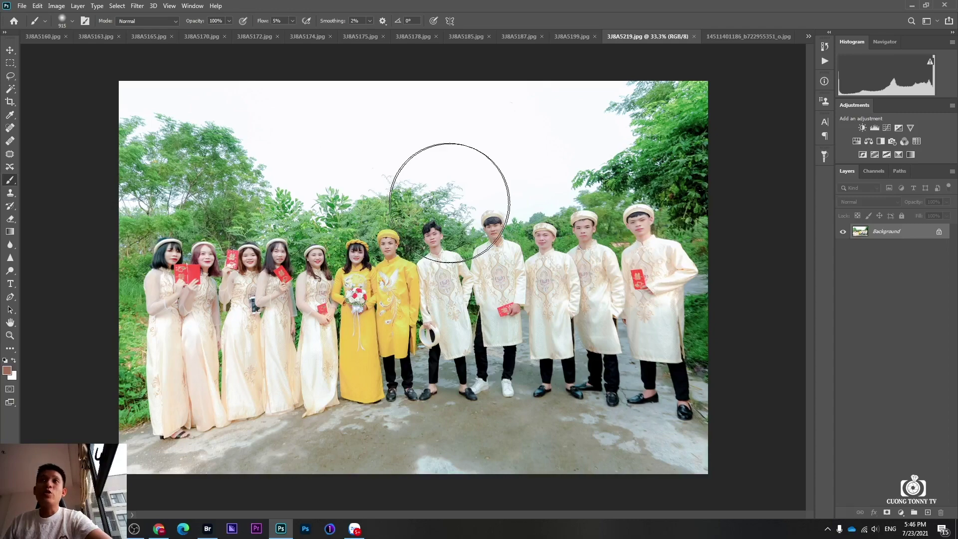
pyautogui.scroll(2, 445, 202)
pyautogui.scroll(2, 449, 209)
pyautogui.scroll(2, 458, 230)
pyautogui.scroll(-1, 458, 229)
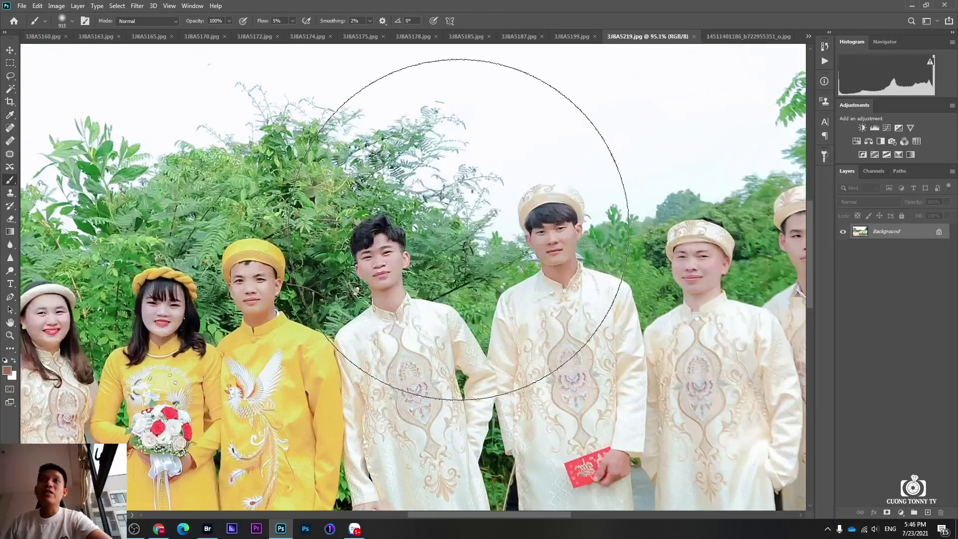
pyautogui.scroll(-1, 474, 224)
pyautogui.scroll(-1, 439, 229)
pyautogui.scroll(-1, 458, 205)
pyautogui.scroll(-1, 452, 218)
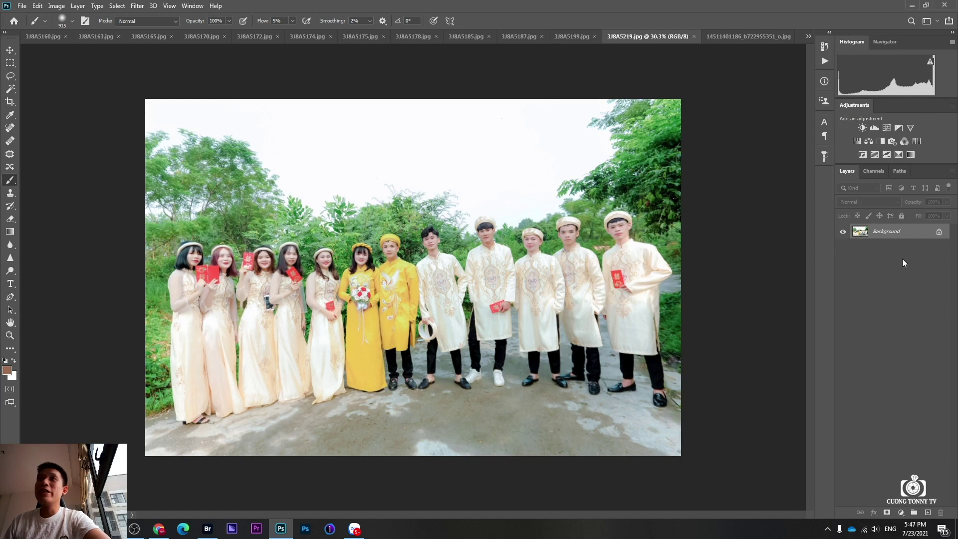
pyautogui.click(57, 6)
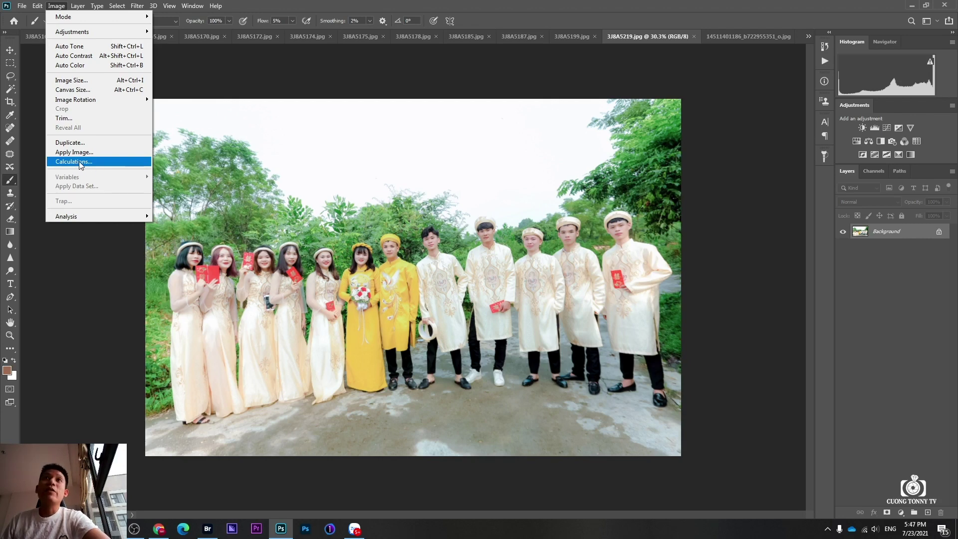
# Run Calculations with both sources on Blue, Multiply blending, output to a new channel.
pyautogui.click(78, 161)
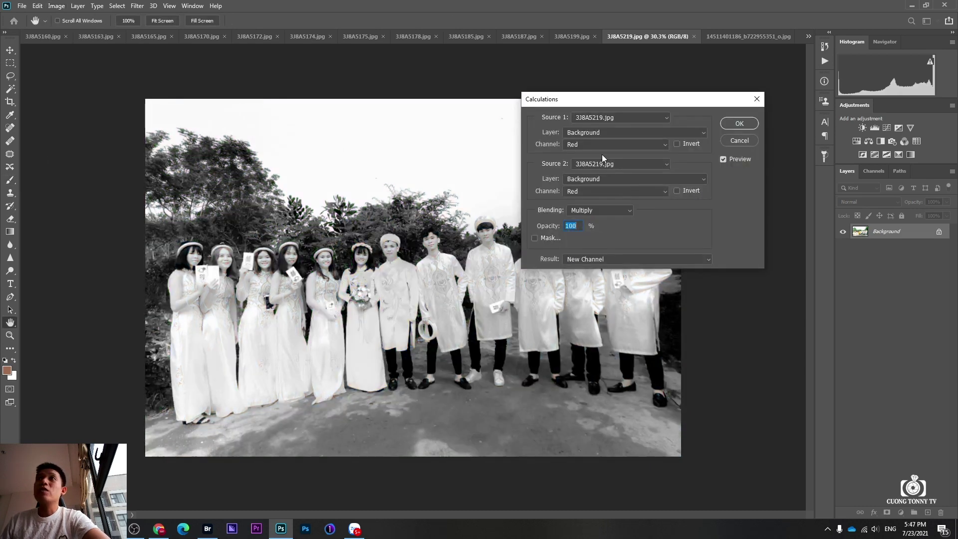
pyautogui.click(593, 141)
pyautogui.click(585, 134)
pyautogui.click(594, 142)
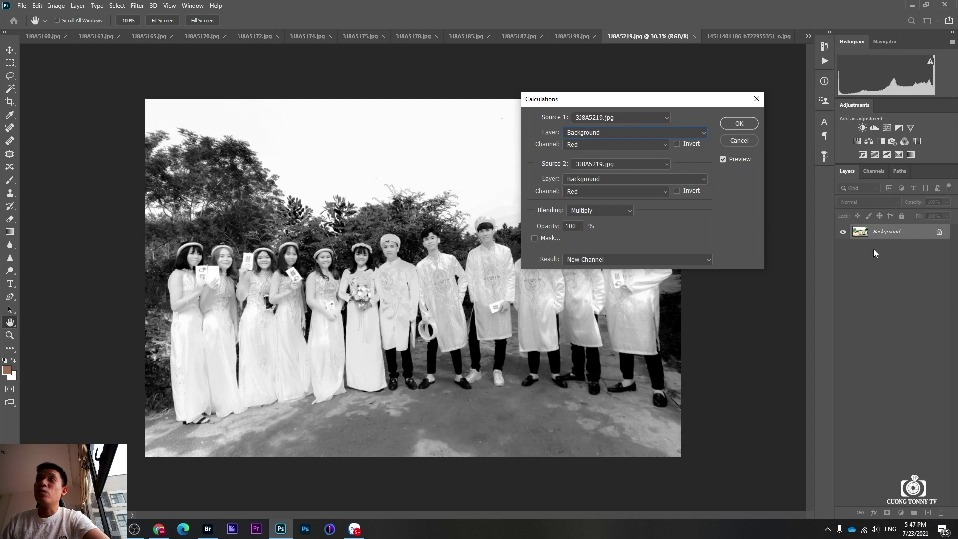
pyautogui.click(578, 148)
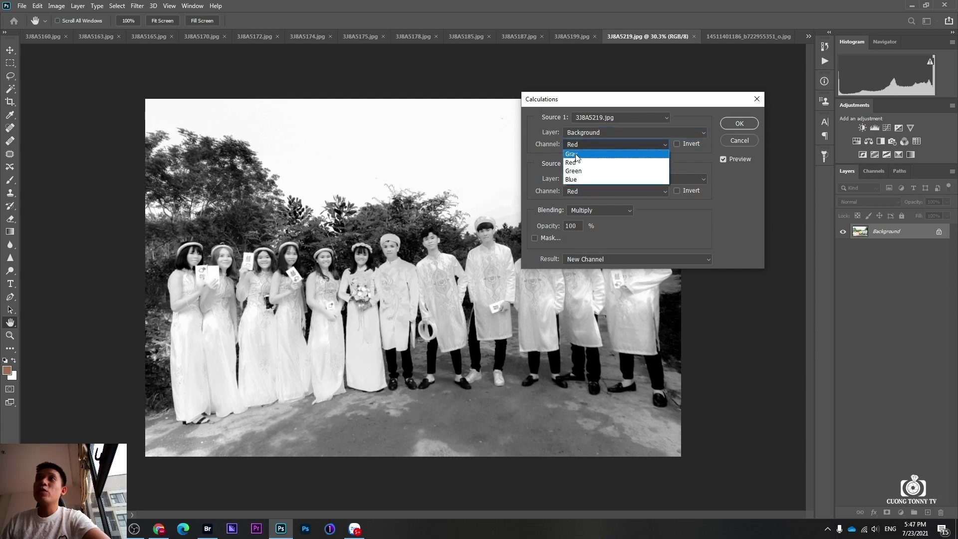
pyautogui.click(579, 180)
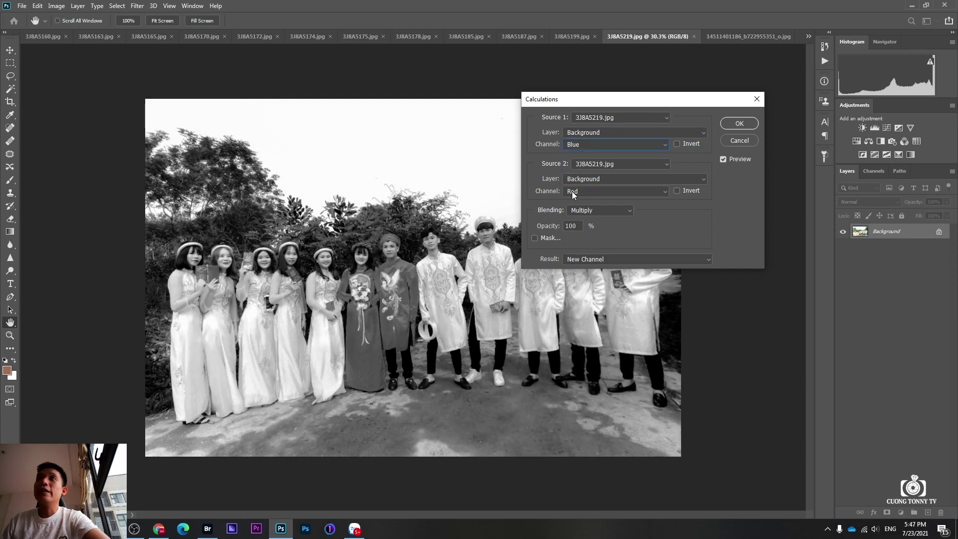
pyautogui.click(572, 191)
pyautogui.click(582, 227)
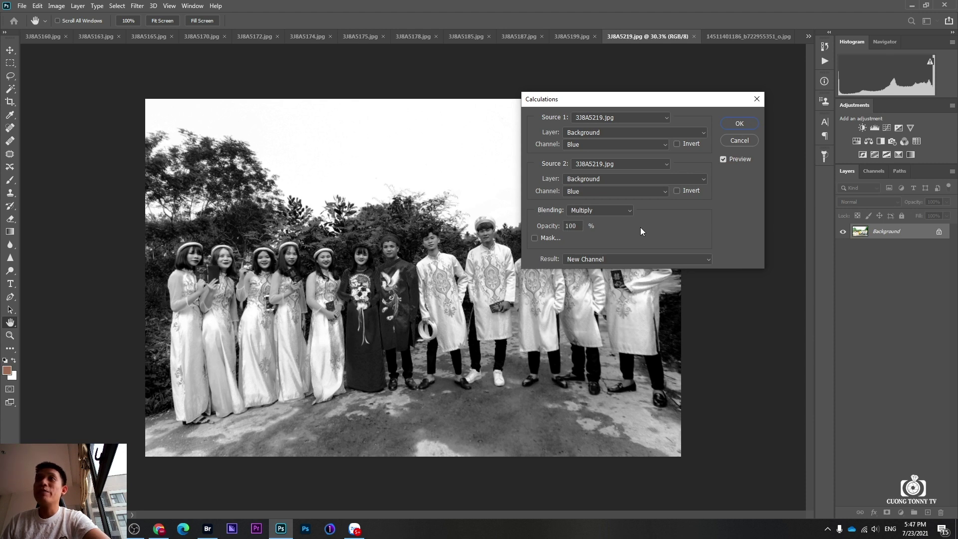
pyautogui.click(740, 124)
pyautogui.press('b')
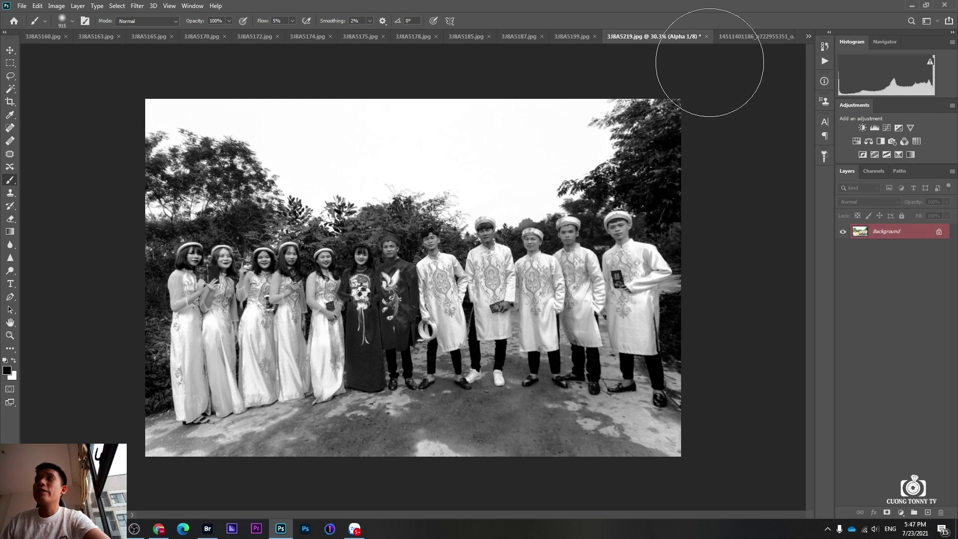
# Show the Channels panel and Ctrl-click Alpha 1 to load its bright areas as a selection.
pyautogui.click(192, 6)
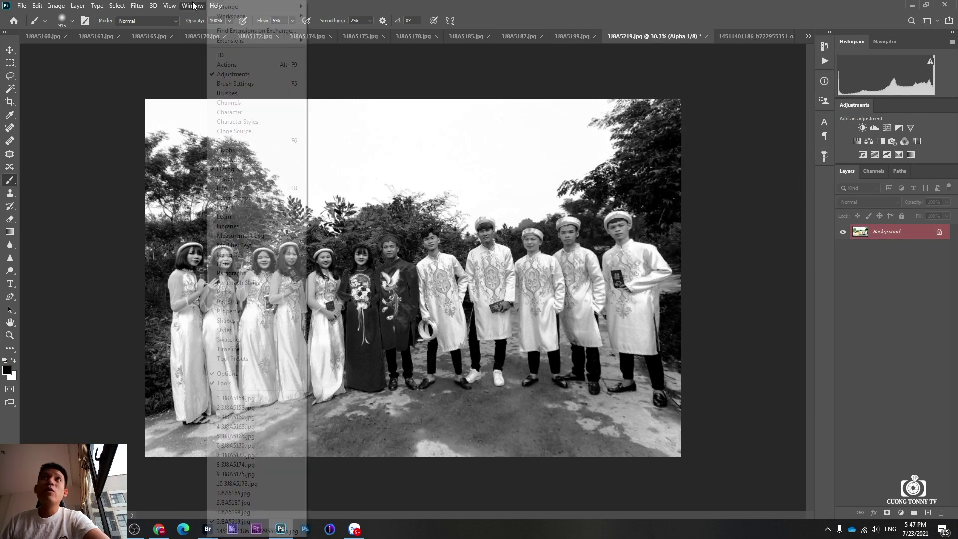
pyautogui.click(232, 103)
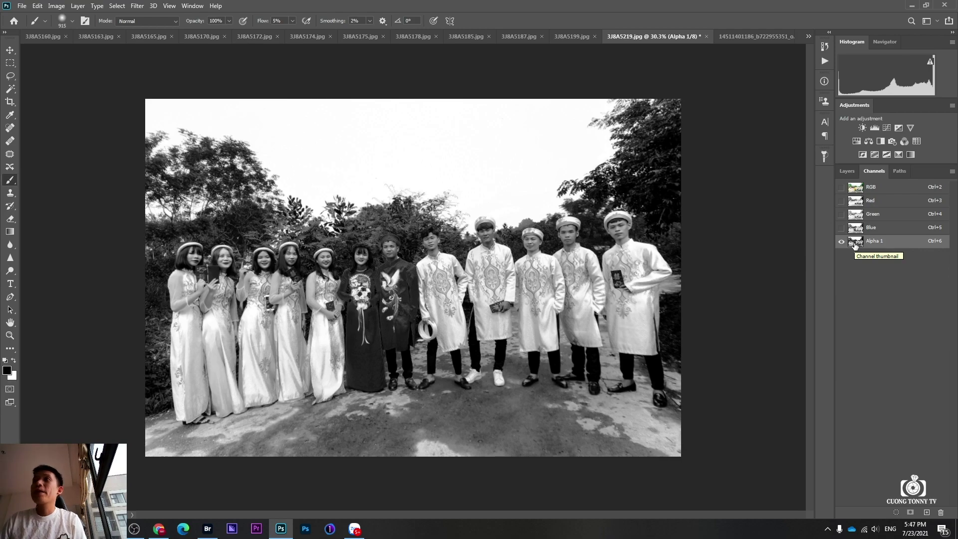
pyautogui.keyDown('ctrl'); pyautogui.click(855, 243); pyautogui.keyUp('ctrl')
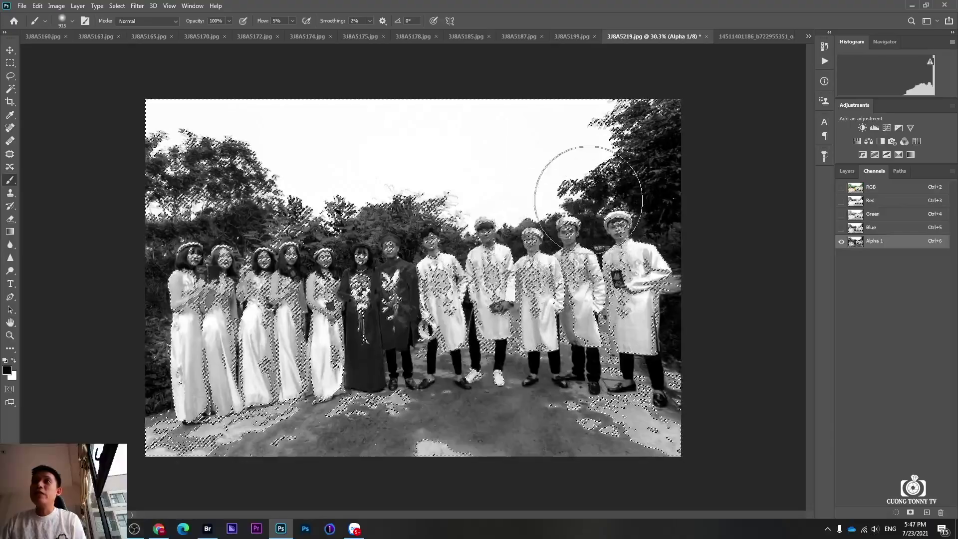
pyautogui.scroll(3, 534, 212)
pyautogui.scroll(3, 499, 224)
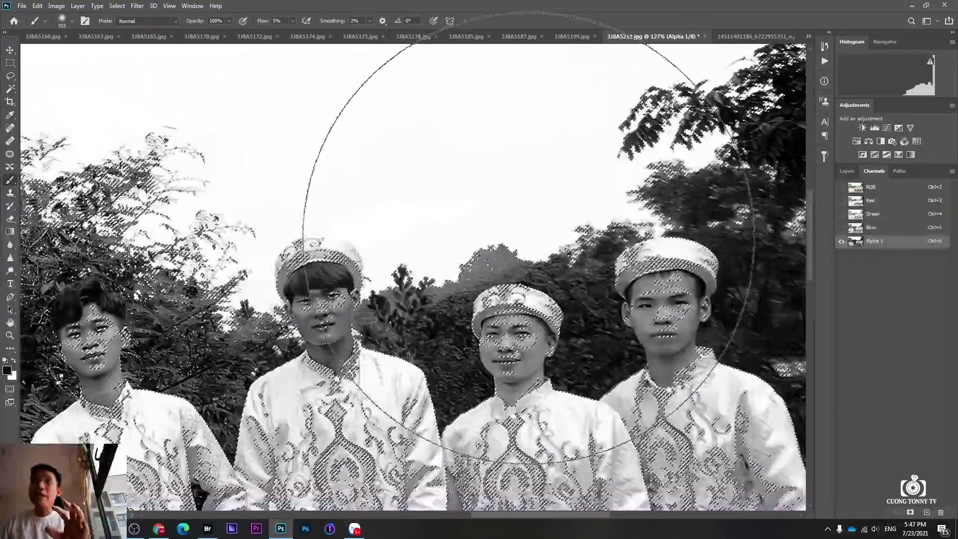
pyautogui.scroll(-3, 443, 236)
pyautogui.scroll(-2, 443, 237)
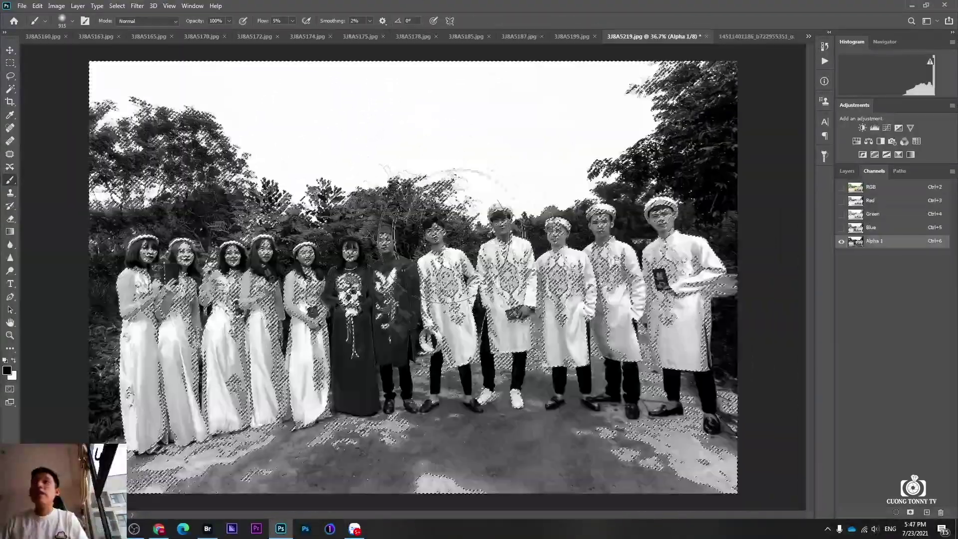
pyautogui.click(846, 170)
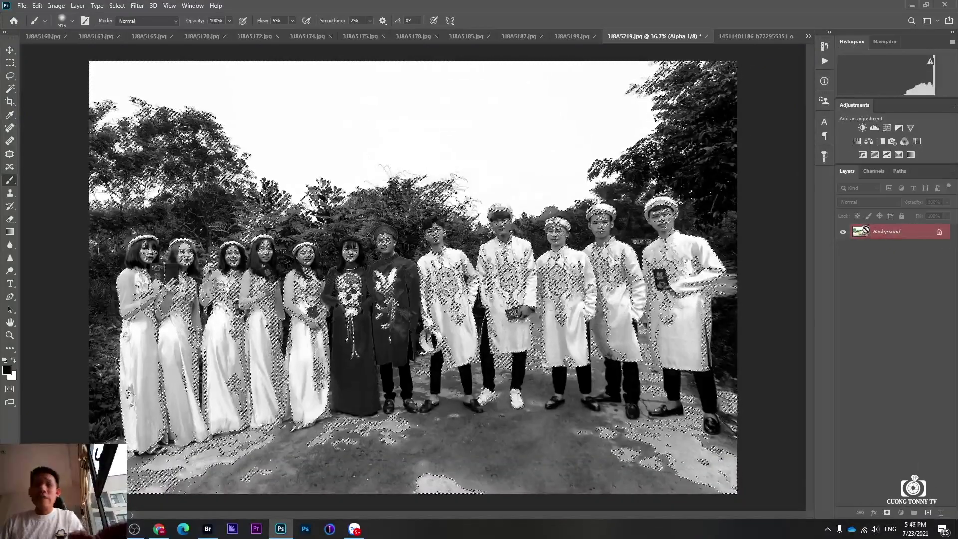
# Hide the Background copy and Background layers and toggle Layer 1 to inspect it.
pyautogui.click(865, 232)
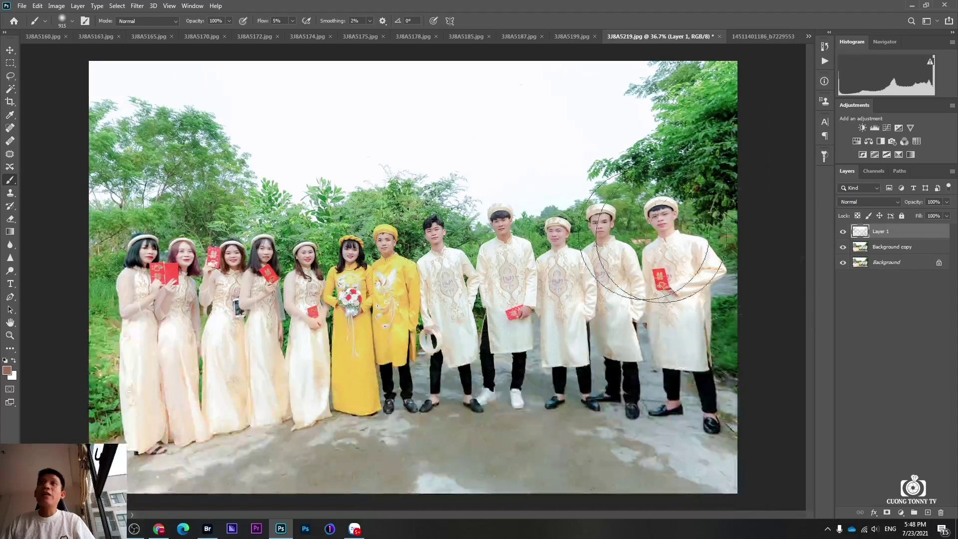
pyautogui.moveTo(842, 246); pyautogui.dragTo(842, 262)
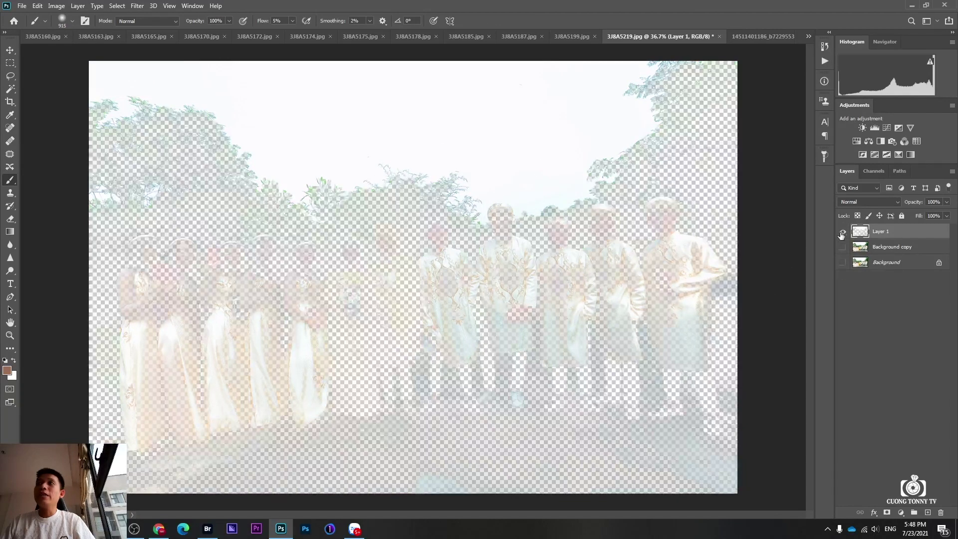
pyautogui.click(842, 231)
pyautogui.click(842, 232)
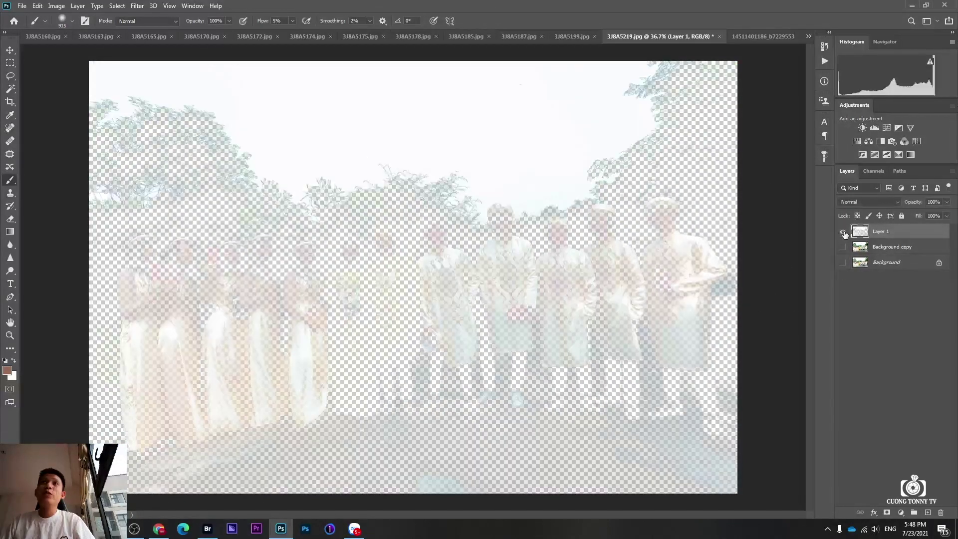
pyautogui.click(843, 232)
# Make Background copy and Background visible again and bring up the blue-sky photo.
pyautogui.scroll(2, 488, 154)
pyautogui.scroll(2, 421, 193)
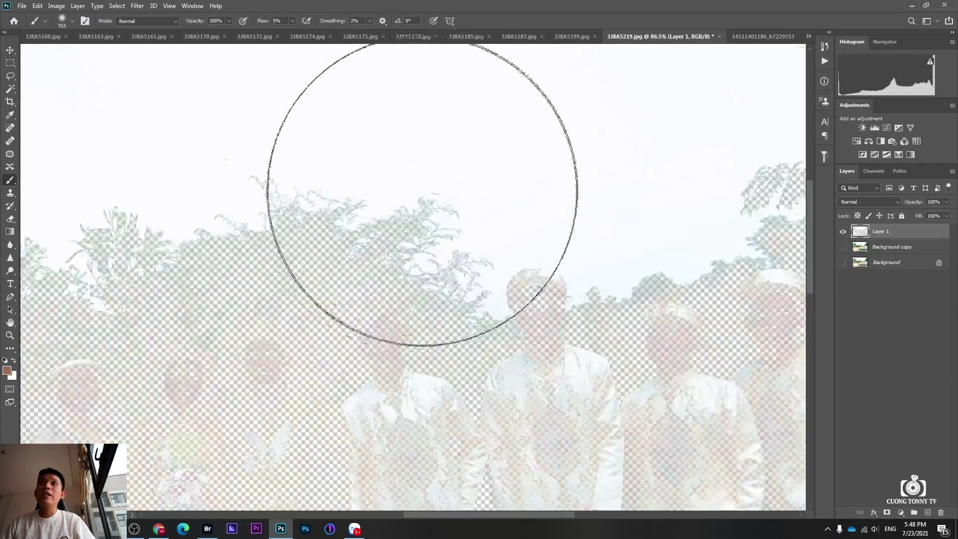
pyautogui.scroll(1, 410, 214)
pyautogui.scroll(1, 410, 186)
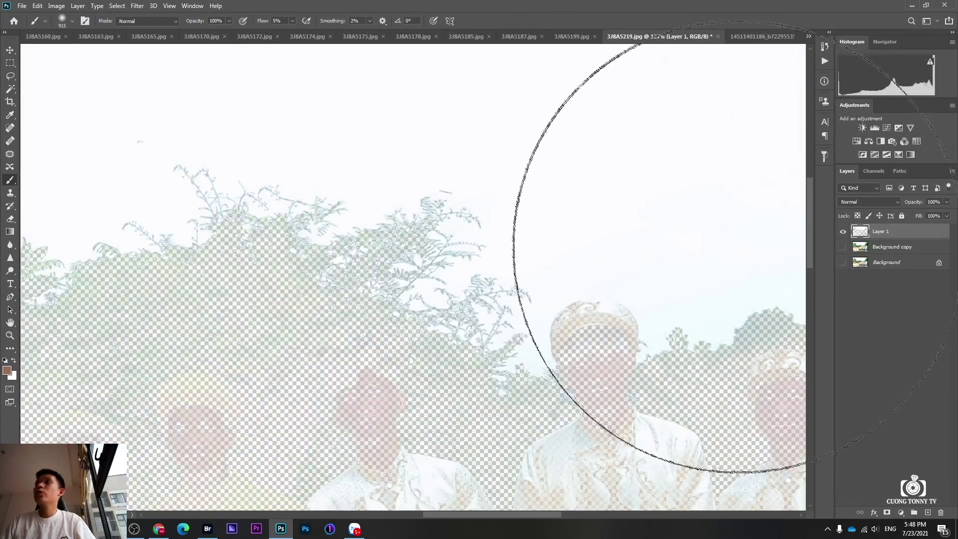
pyautogui.moveTo(843, 246); pyautogui.dragTo(841, 262)
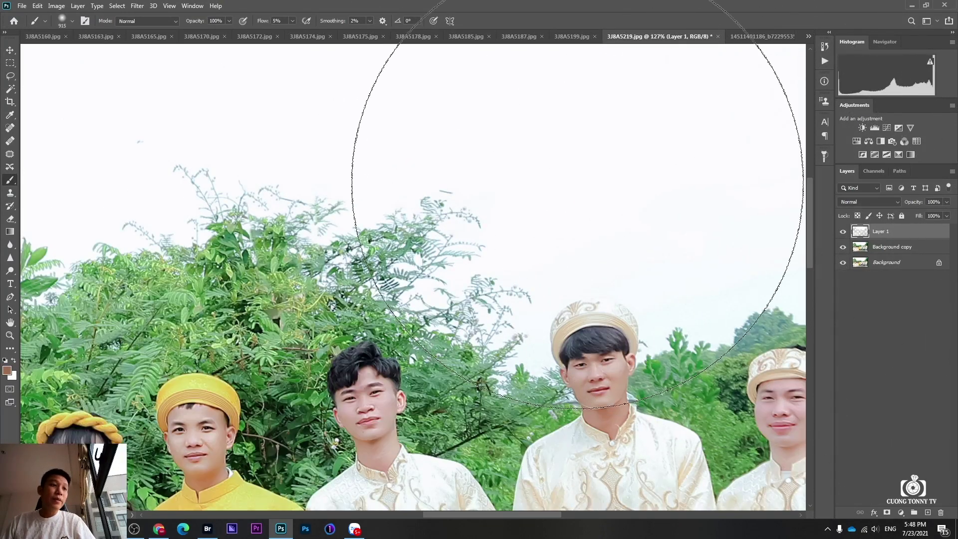
pyautogui.scroll(-2, 445, 182)
pyautogui.scroll(-2, 445, 193)
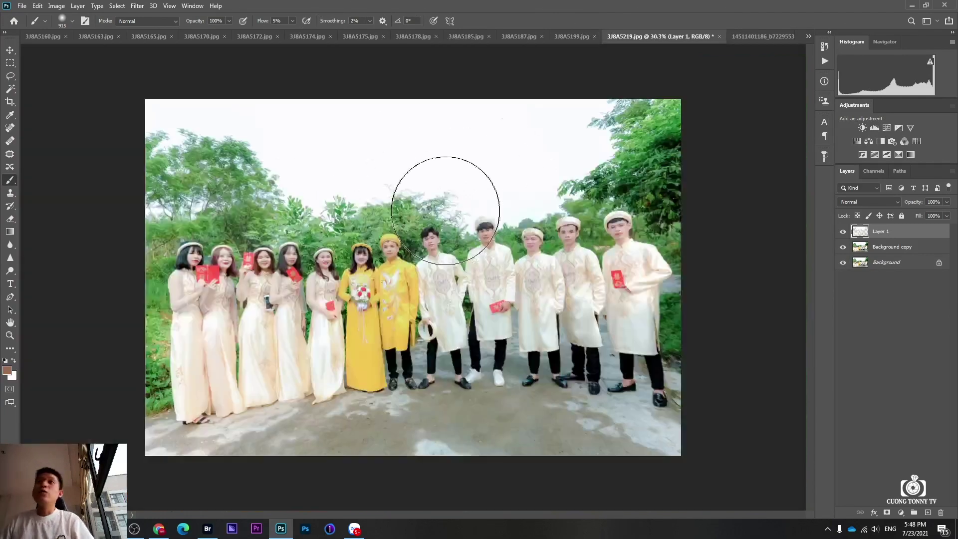
pyautogui.click(766, 36)
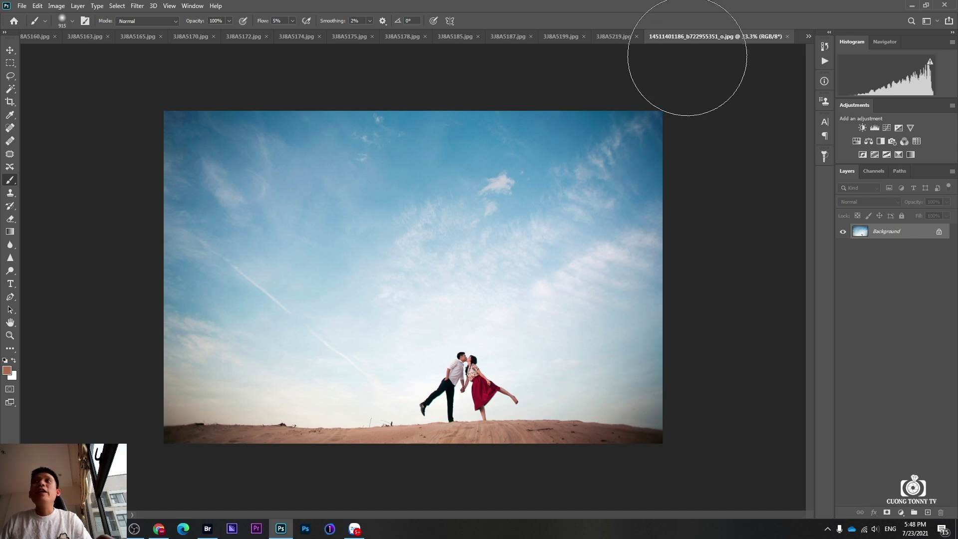
# Copy the whole sky photo into the group photo as Layer 2 and close the sky document.
pyautogui.hotkey('ctrl', 'a')
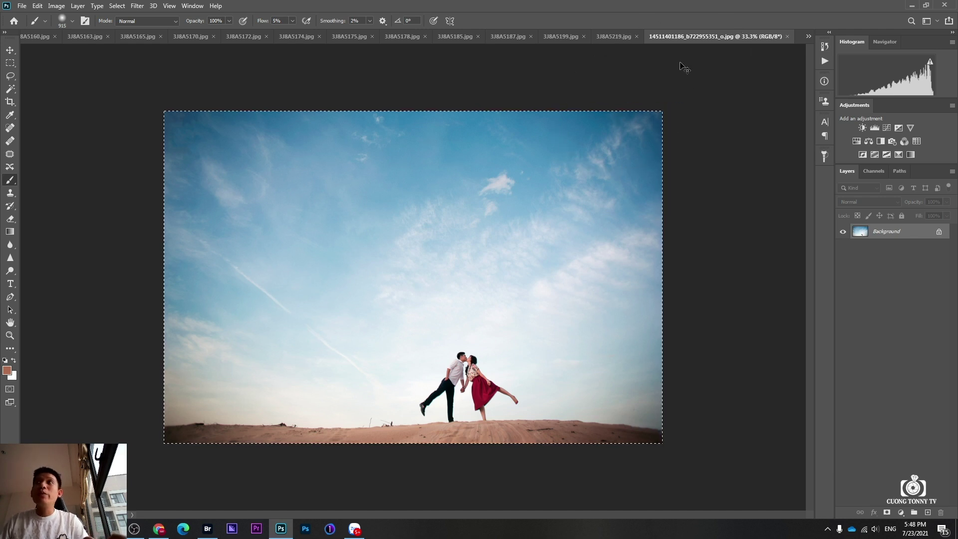
pyautogui.press('v')
pyautogui.moveTo(699, 37); pyautogui.dragTo(716, 80)
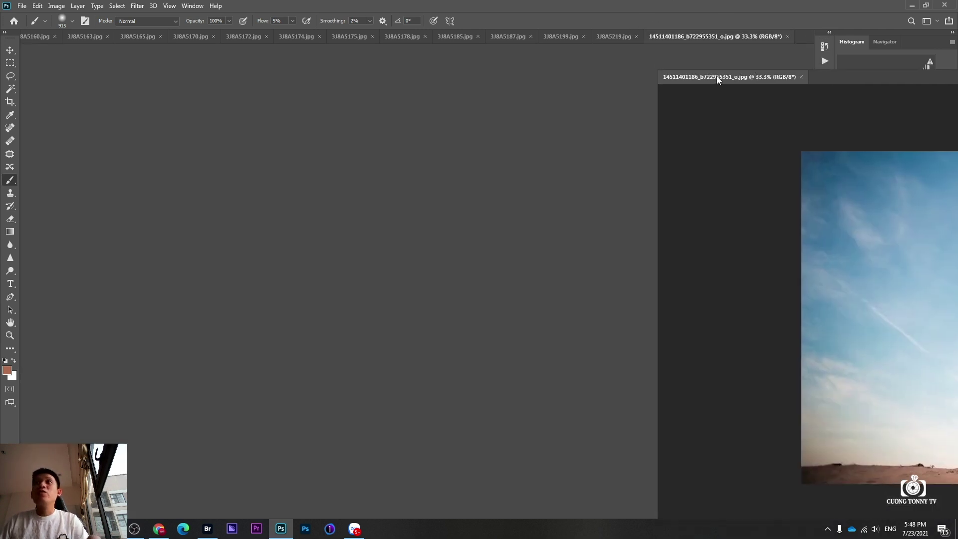
pyautogui.moveTo(758, 255); pyautogui.dragTo(520, 202)
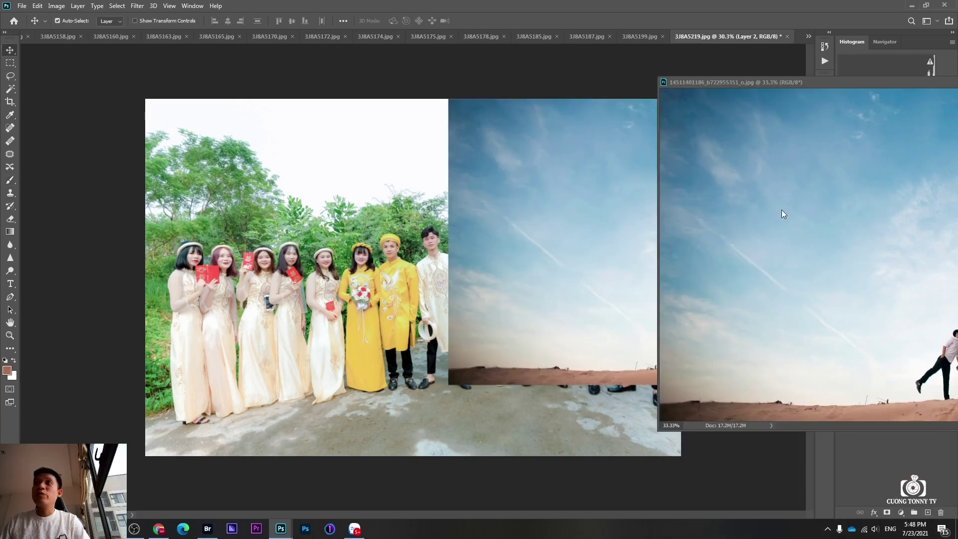
pyautogui.moveTo(766, 83); pyautogui.dragTo(401, 103)
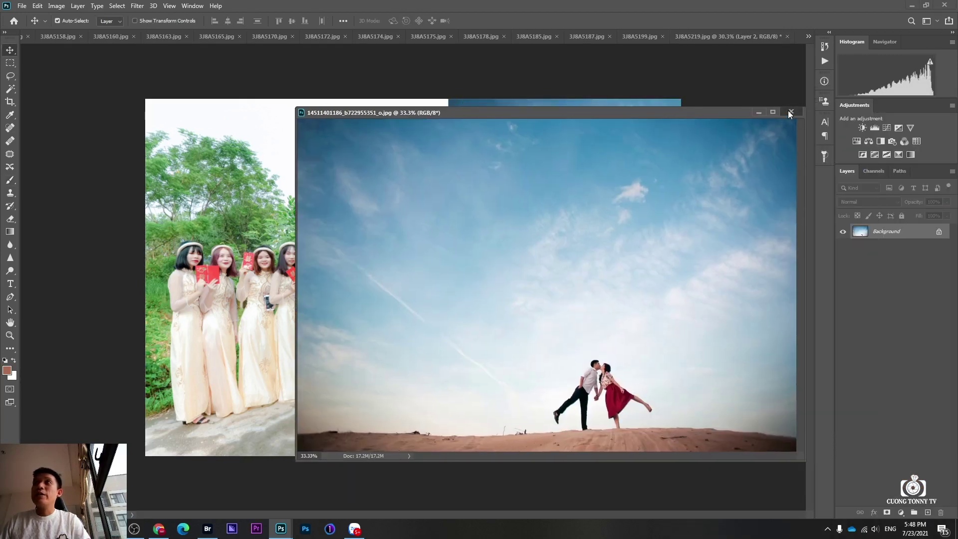
pyautogui.click(725, 37)
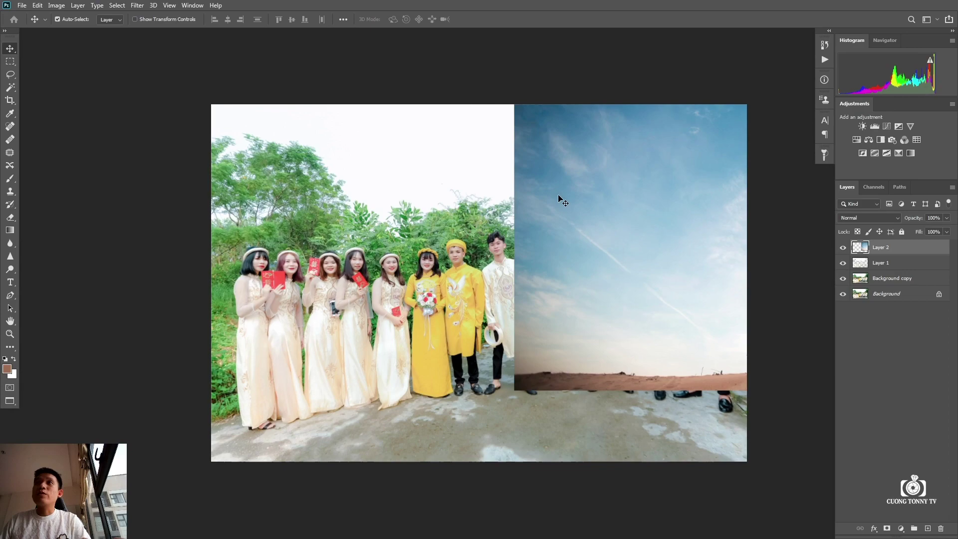
pyautogui.moveTo(560, 197); pyautogui.dragTo(323, 209)
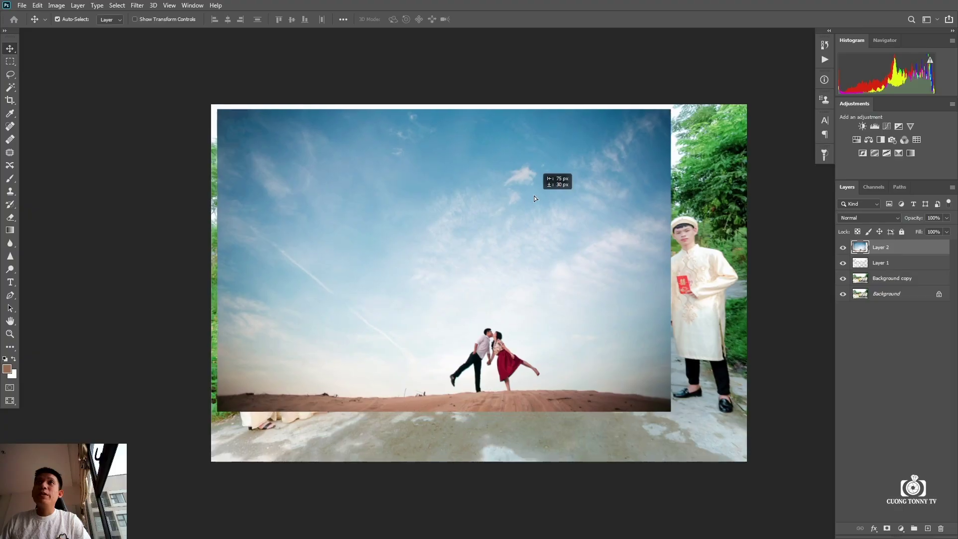
# Scale Layer 2 down to about 1859 px wide above the group with Free Transform.
pyautogui.hotkey('ctrl', 't')
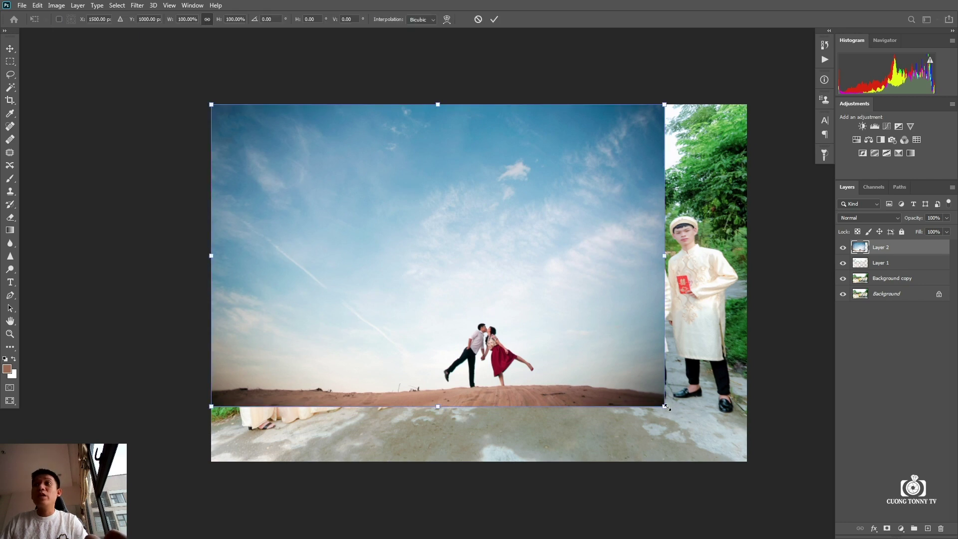
pyautogui.moveTo(664, 406); pyautogui.dragTo(705, 347)
pyautogui.moveTo(735, 343)
pyautogui.mouseDown()
pyautogui.moveTo(458, 313)
pyautogui.moveTo(727, 303)
pyautogui.mouseUp()
pyautogui.press('Return')
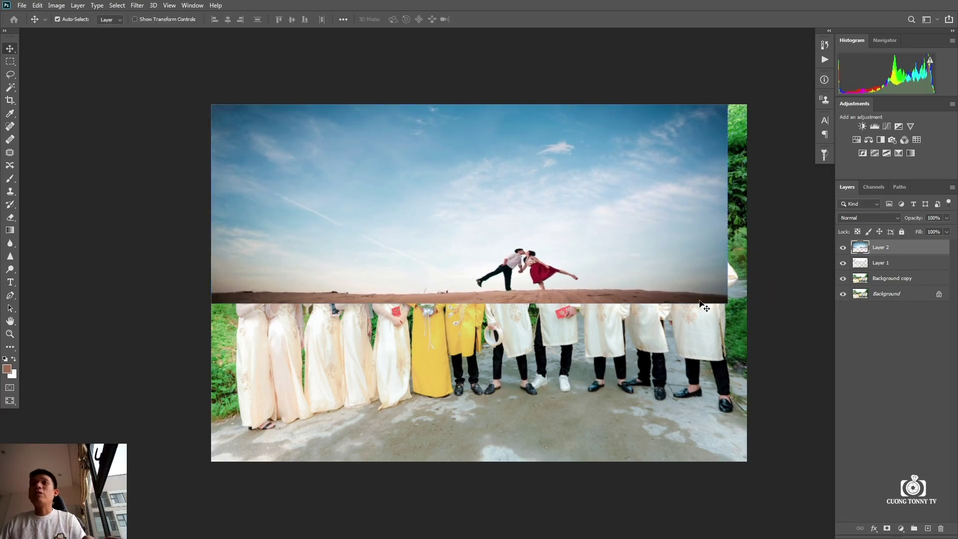
# Set Layer 2 to Multiply blend mode and stretch it to the right edge.
pyautogui.click(866, 218)
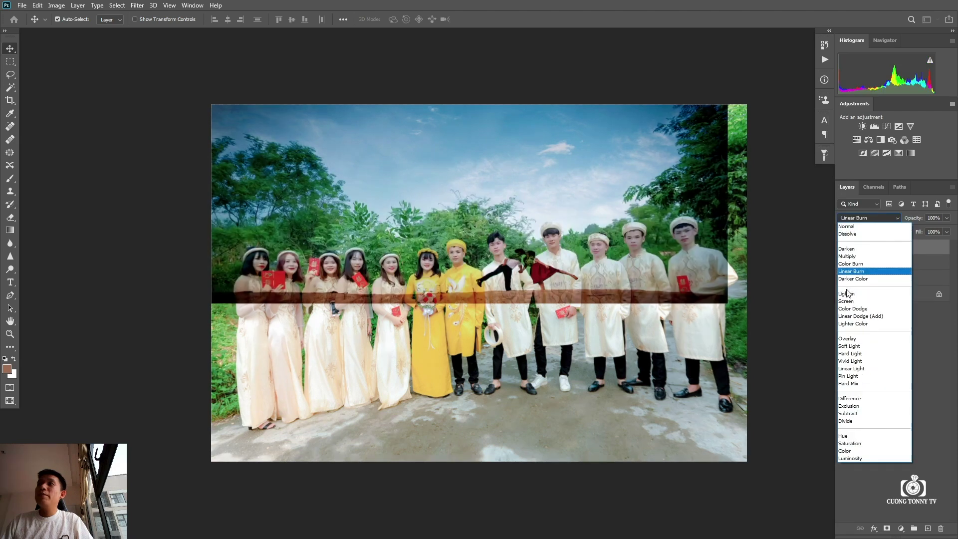
pyautogui.click(851, 255)
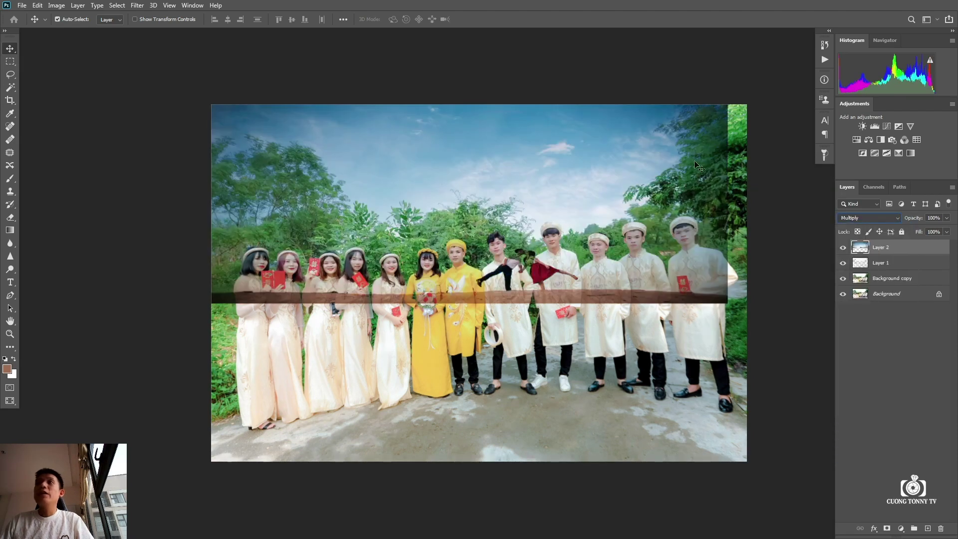
pyautogui.hotkey('ctrl', 't')
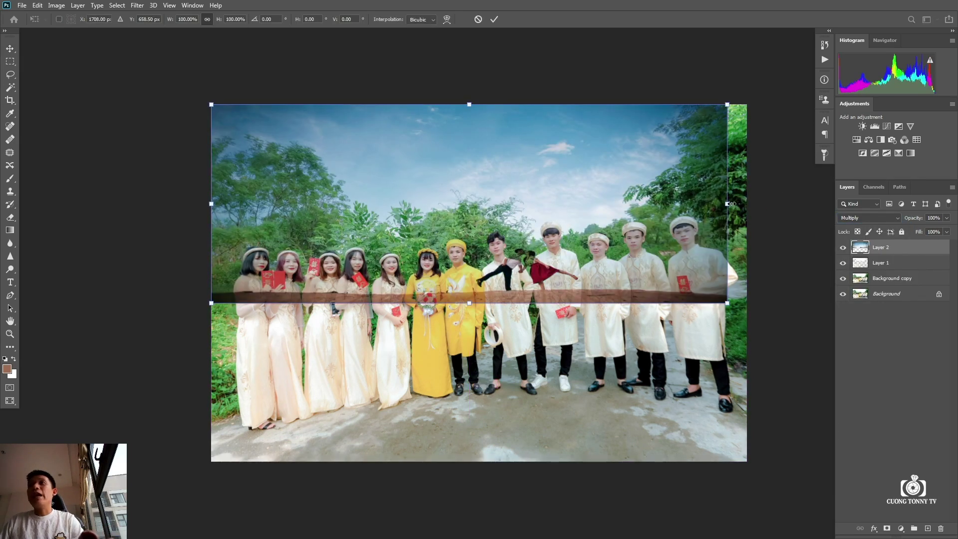
pyautogui.moveTo(728, 204); pyautogui.dragTo(747, 204)
pyautogui.press('Return')
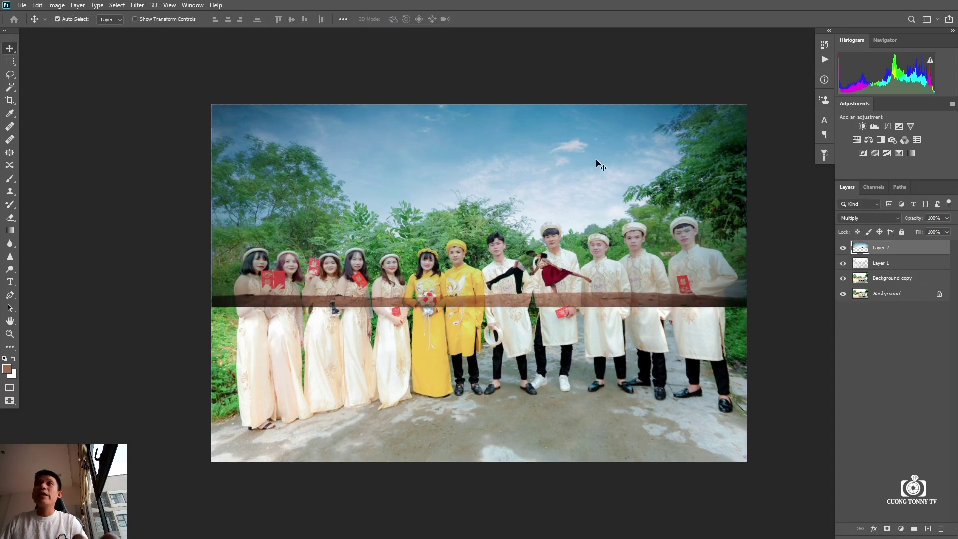
pyautogui.moveTo(600, 165); pyautogui.dragTo(599, 169)
# Flip the sky layer horizontally with Free Transform.
pyautogui.rightClick(599, 171)
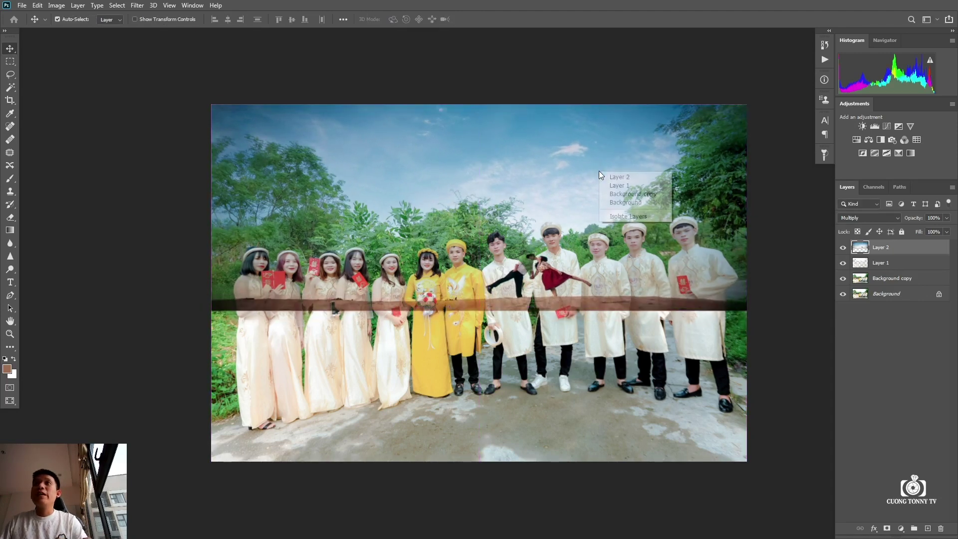
pyautogui.press('Escape')
pyautogui.hotkey('ctrl', 't')
pyautogui.rightClick(564, 172)
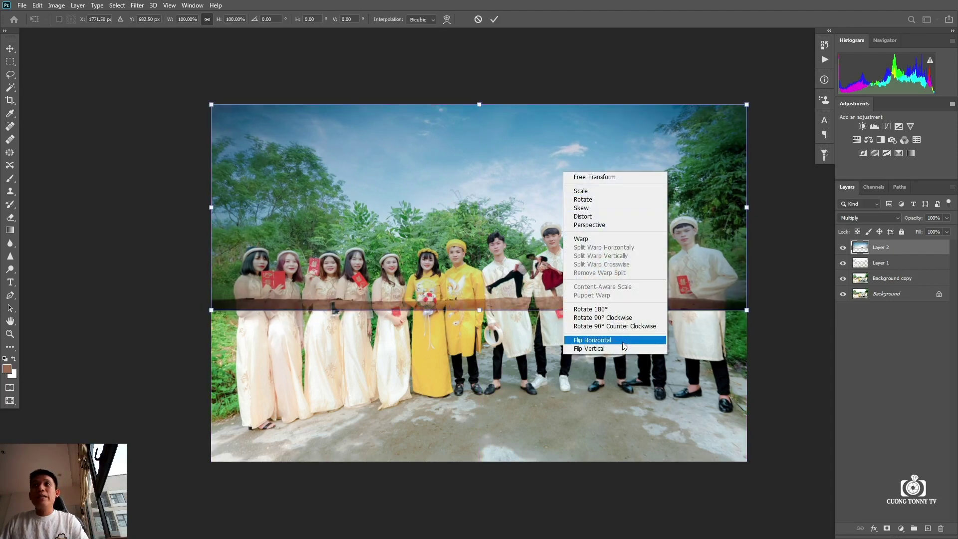
pyautogui.click(622, 342)
pyautogui.press('Return')
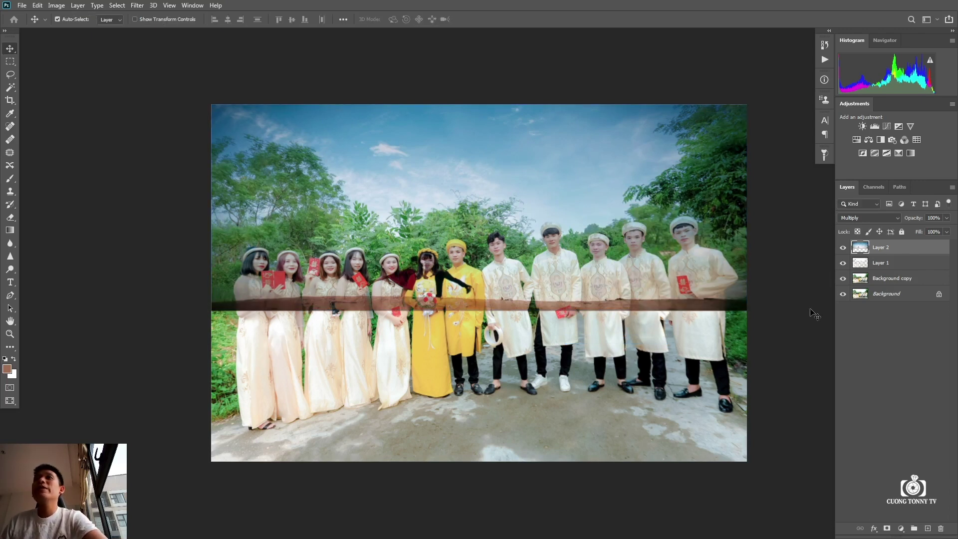
# Clip Layer 2 to Layer 1 and give it a white layer mask.
pyautogui.rightClick(884, 248)
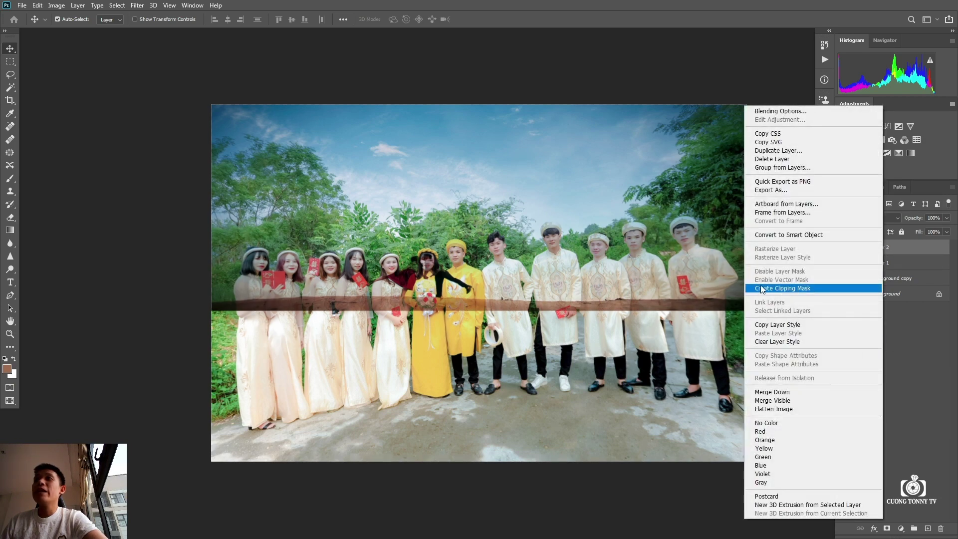
pyautogui.click(811, 294)
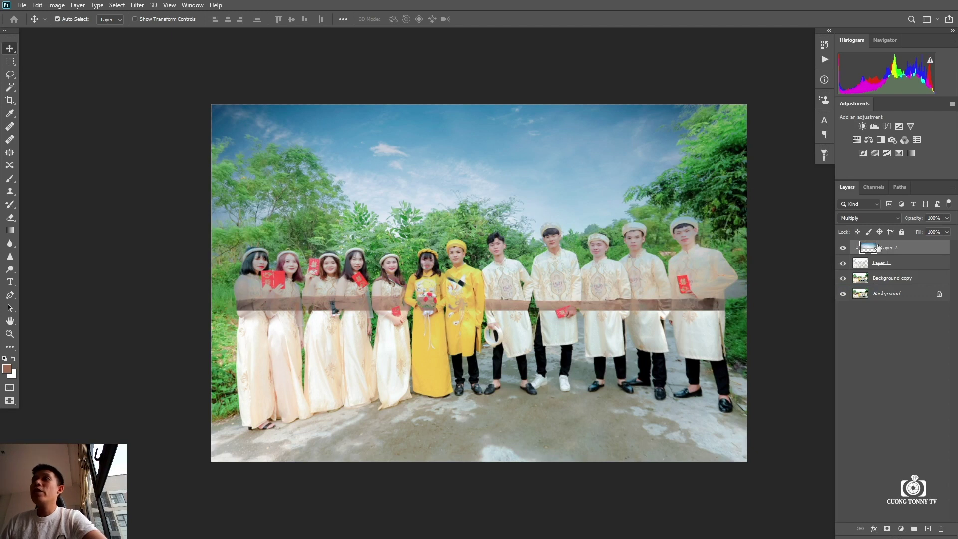
pyautogui.click(887, 529)
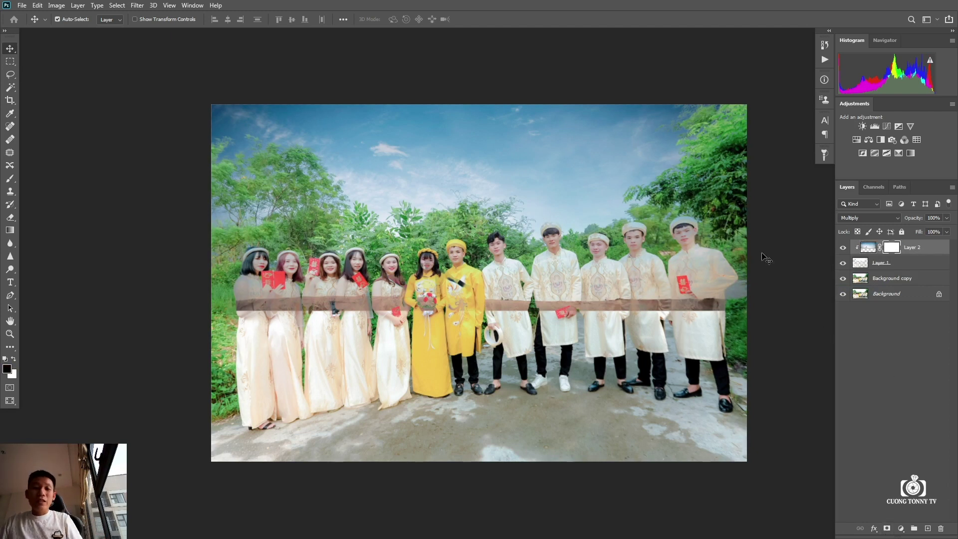
pyautogui.press('b')
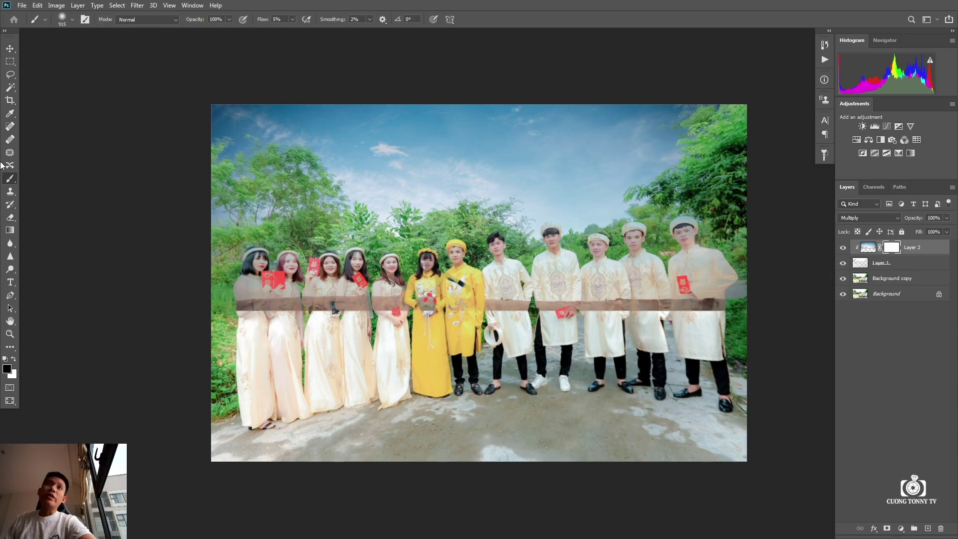
# With a 117 px black brush, paint the mask over the bridesmaids to lighten the brown band.
pyautogui.click(10, 165)
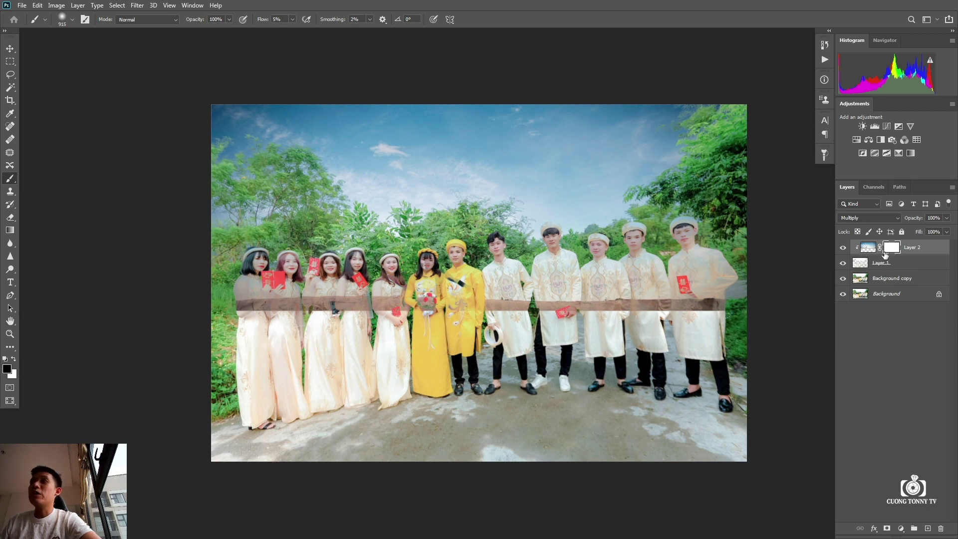
pyautogui.rightClick(422, 326)
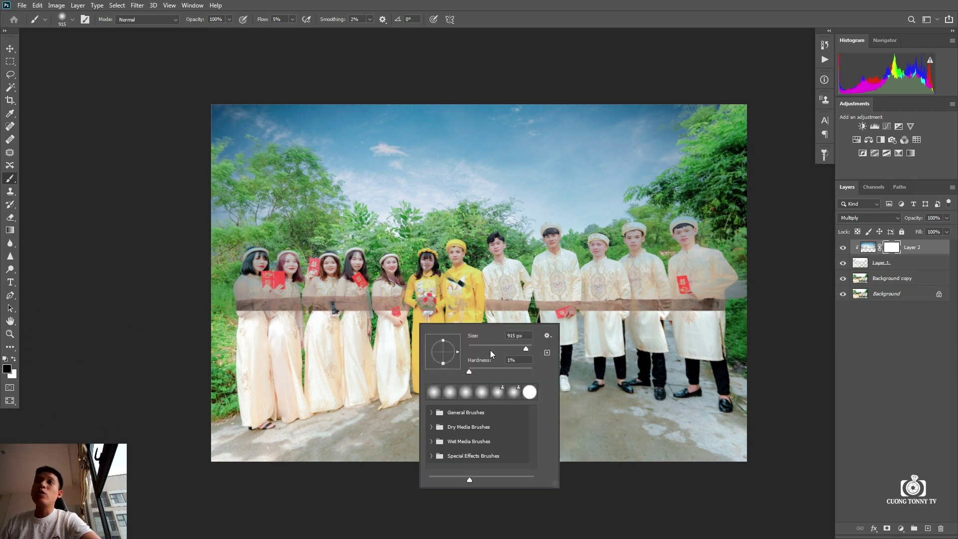
pyautogui.click(502, 348)
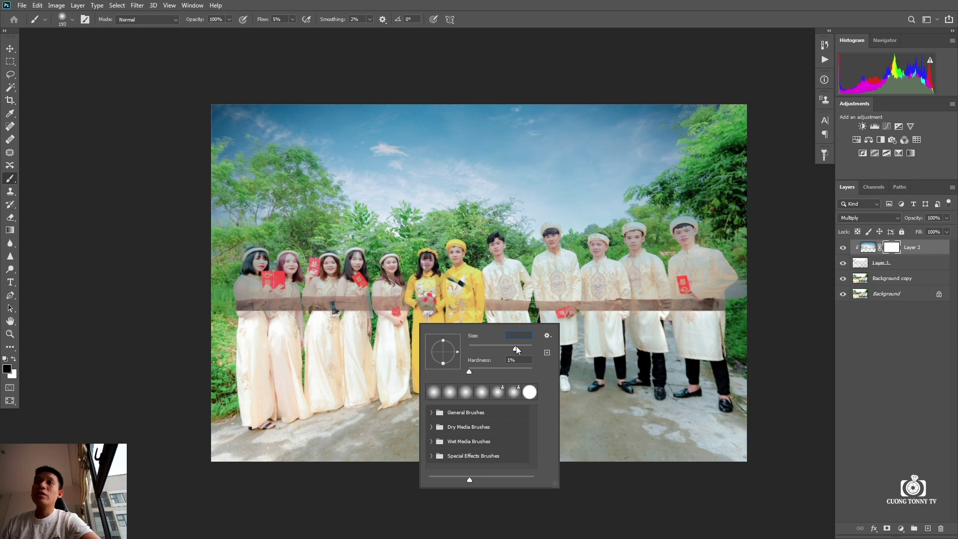
pyautogui.moveTo(247, 303); pyautogui.dragTo(384, 305)
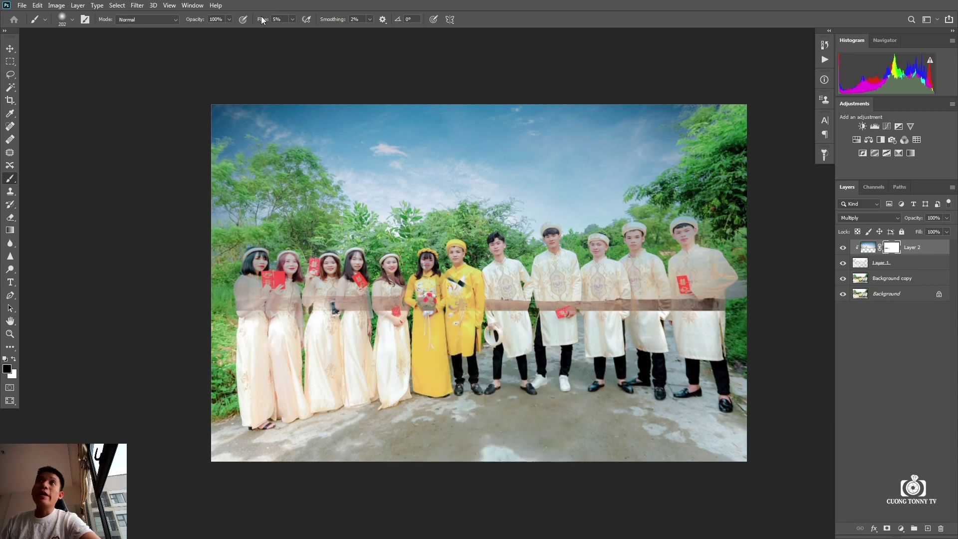
# Enlarge the brush to about 385 px and paint the sky off the group, bride and bridesmaids.
pyautogui.click(293, 19)
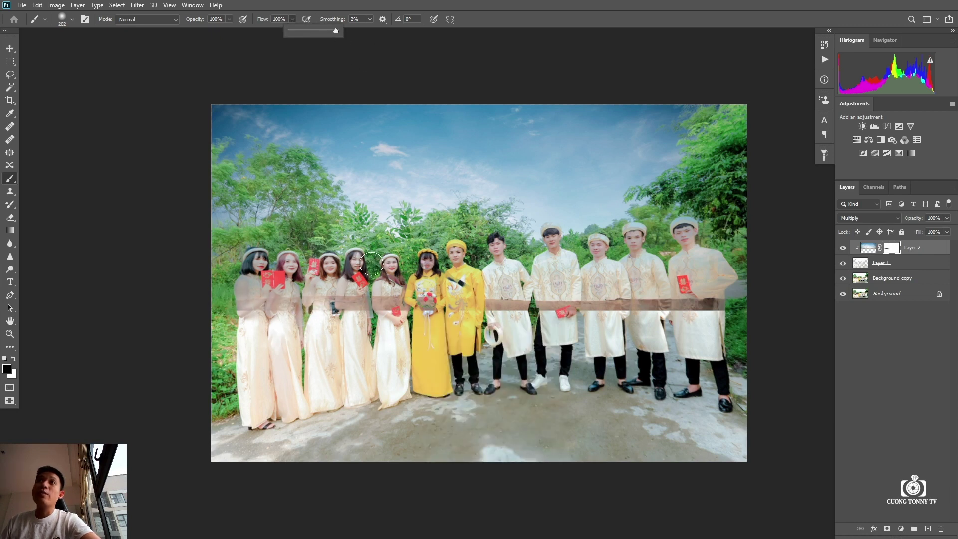
pyautogui.rightClick(357, 303)
pyautogui.moveTo(457, 325); pyautogui.dragTo(461, 325)
pyautogui.moveTo(235, 311)
pyautogui.mouseDown()
pyautogui.moveTo(746, 304)
pyautogui.moveTo(695, 278)
pyautogui.moveTo(624, 279)
pyautogui.moveTo(683, 225)
pyautogui.moveTo(696, 269)
pyautogui.moveTo(714, 281)
pyautogui.moveTo(723, 304)
pyautogui.moveTo(648, 275)
pyautogui.moveTo(637, 245)
pyautogui.moveTo(482, 273)
pyautogui.mouseUp()
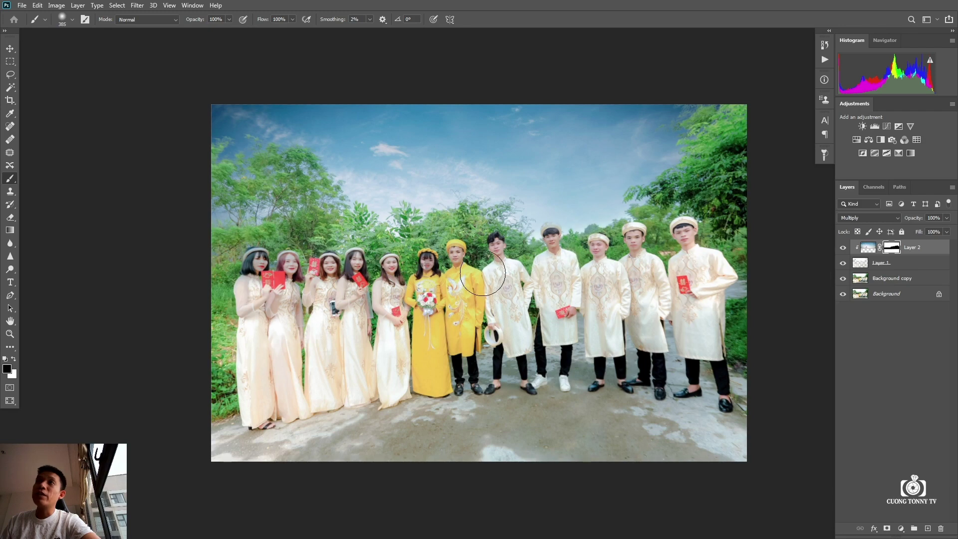
pyautogui.moveTo(423, 262)
pyautogui.mouseDown()
pyautogui.moveTo(369, 274)
pyautogui.moveTo(224, 270)
pyautogui.moveTo(292, 291)
pyautogui.moveTo(286, 314)
pyautogui.moveTo(438, 298)
pyautogui.moveTo(497, 262)
pyautogui.moveTo(552, 282)
pyautogui.moveTo(637, 256)
pyautogui.mouseUp()
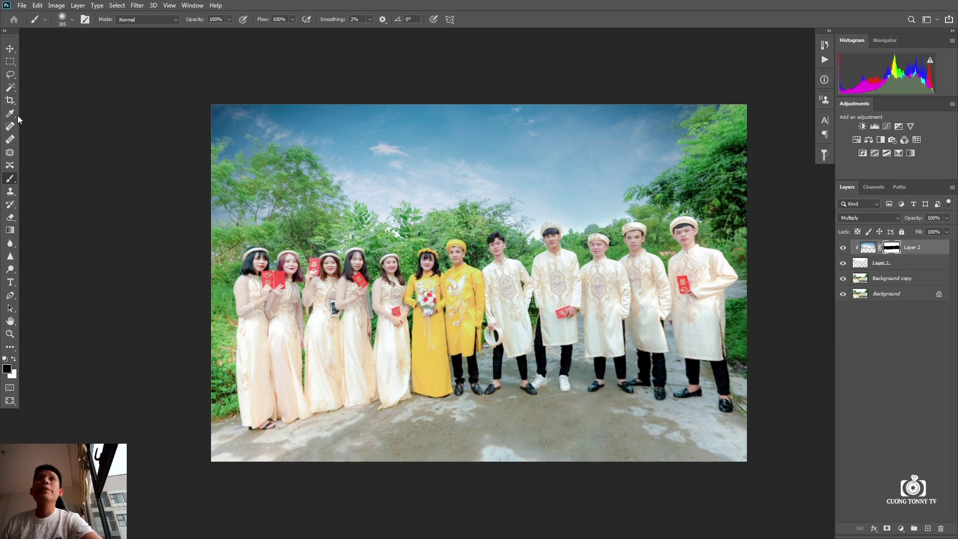
pyautogui.press('g')
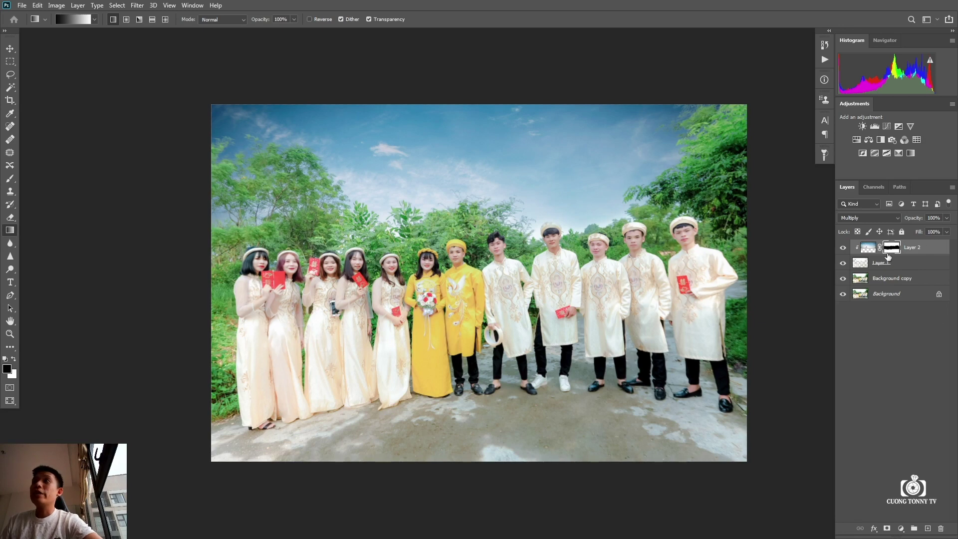
# Draw several reflected gradients on Layer 2's mask from the heads upward at 45% opacity.
pyautogui.click(153, 20)
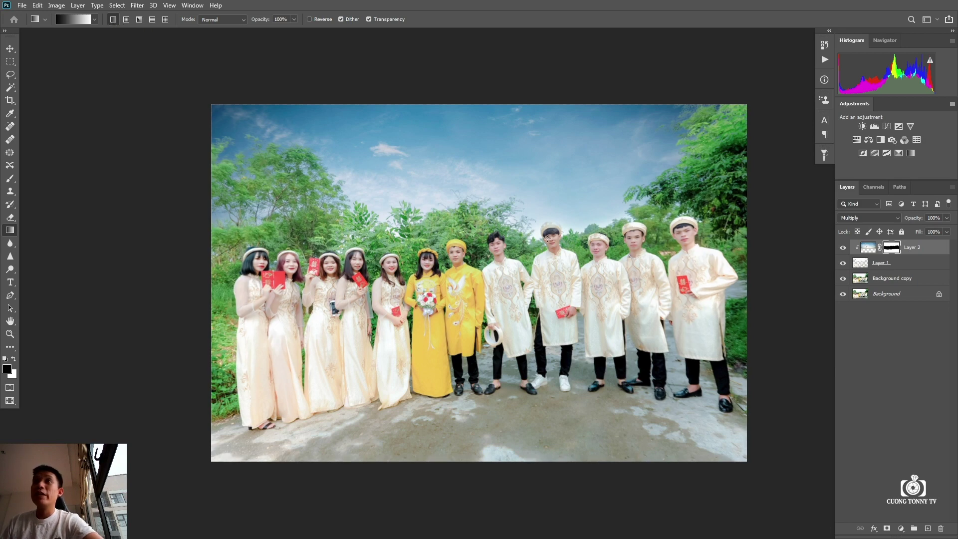
pyautogui.moveTo(548, 238); pyautogui.dragTo(548, 214)
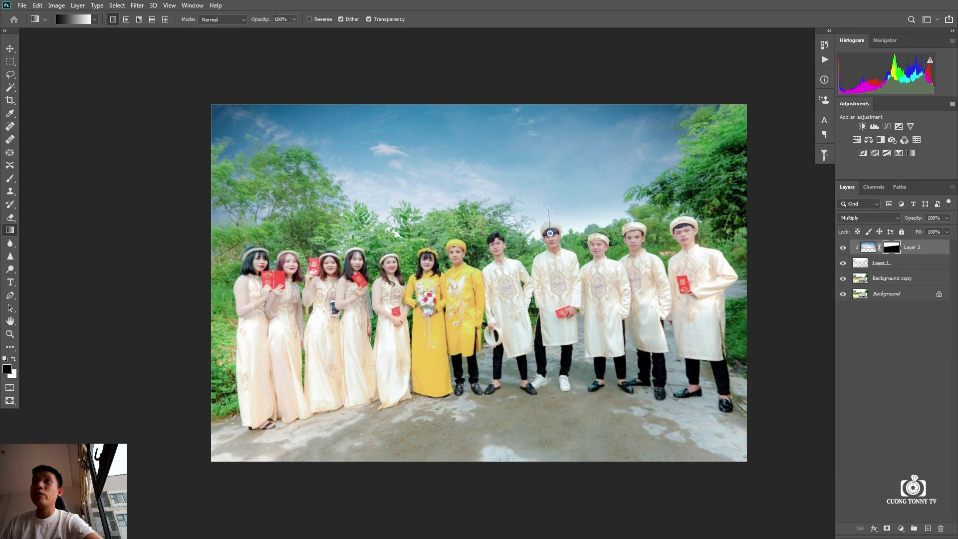
pyautogui.moveTo(550, 206); pyautogui.dragTo(549, 209)
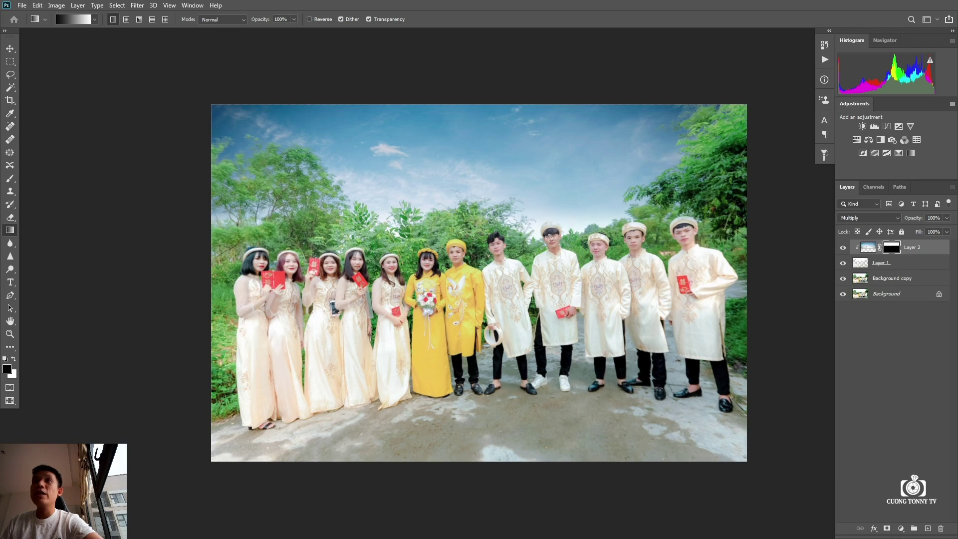
pyautogui.moveTo(687, 228); pyautogui.dragTo(685, 213)
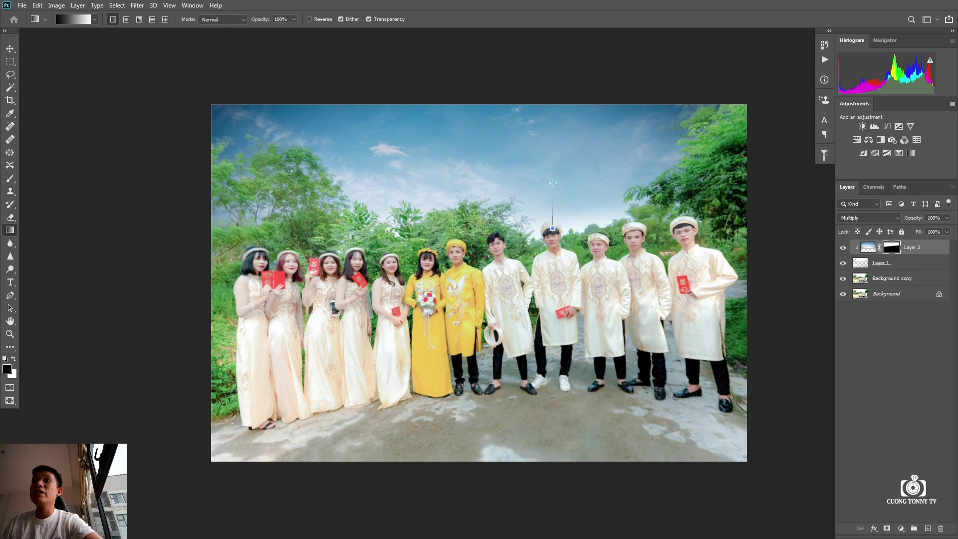
pyautogui.moveTo(552, 228); pyautogui.dragTo(553, 183)
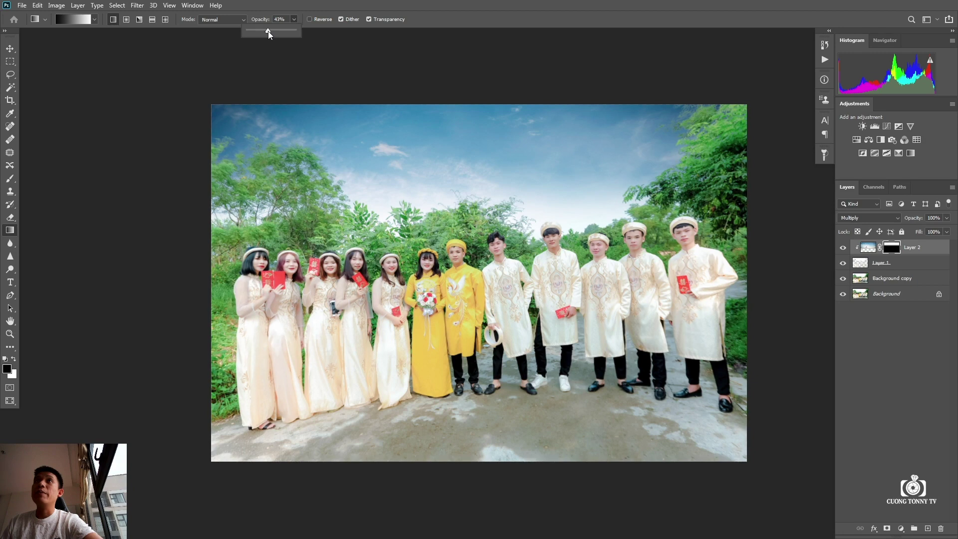
pyautogui.moveTo(547, 233)
pyautogui.mouseDown()
pyautogui.moveTo(547, 159)
pyautogui.moveTo(563, 179)
pyautogui.mouseUp()
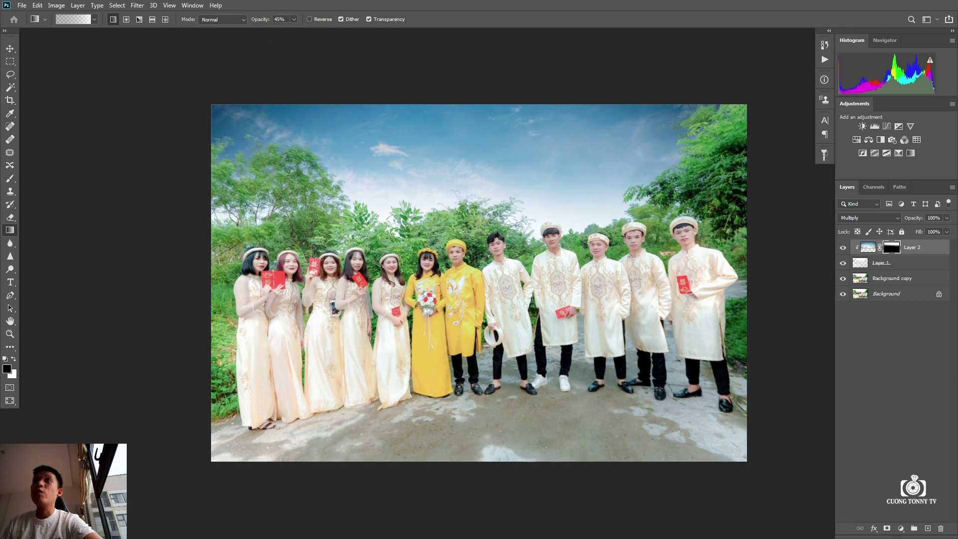
# Switch to a 591 px, 5% flow brush on Layer 2's sky mask and frame the group.
pyautogui.scroll(3, 704, 240)
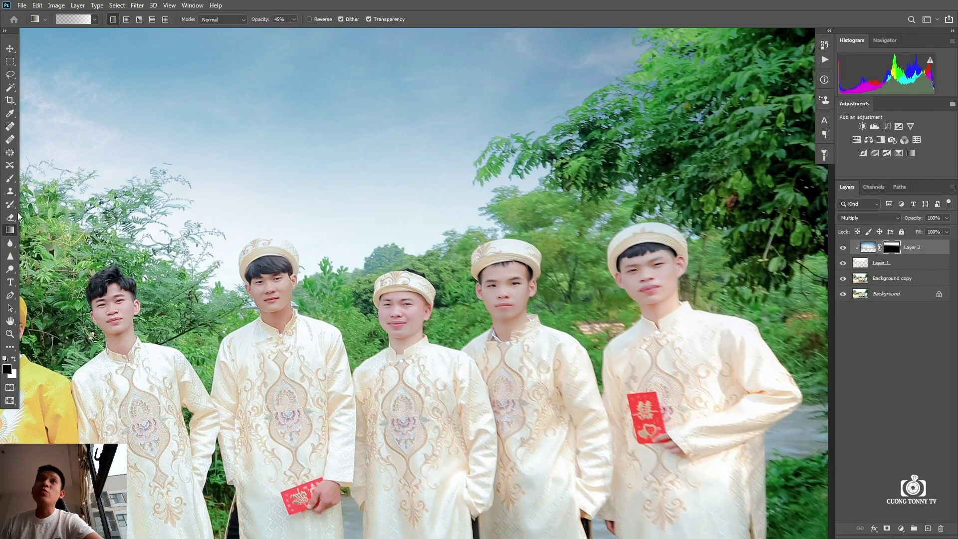
pyautogui.click(10, 181)
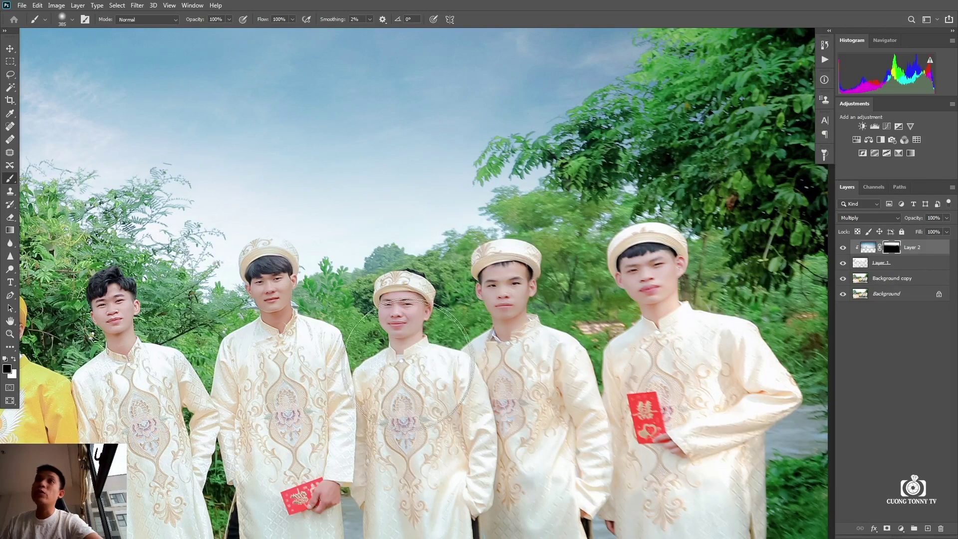
pyautogui.scroll(-3, 423, 322)
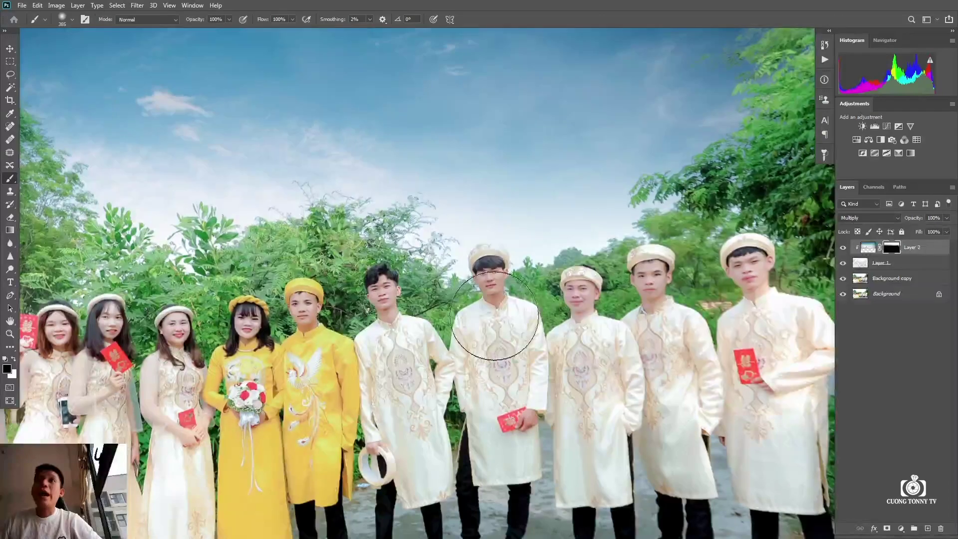
pyautogui.moveTo(482, 307); pyautogui.dragTo(517, 282)
pyautogui.scroll(2, 518, 282)
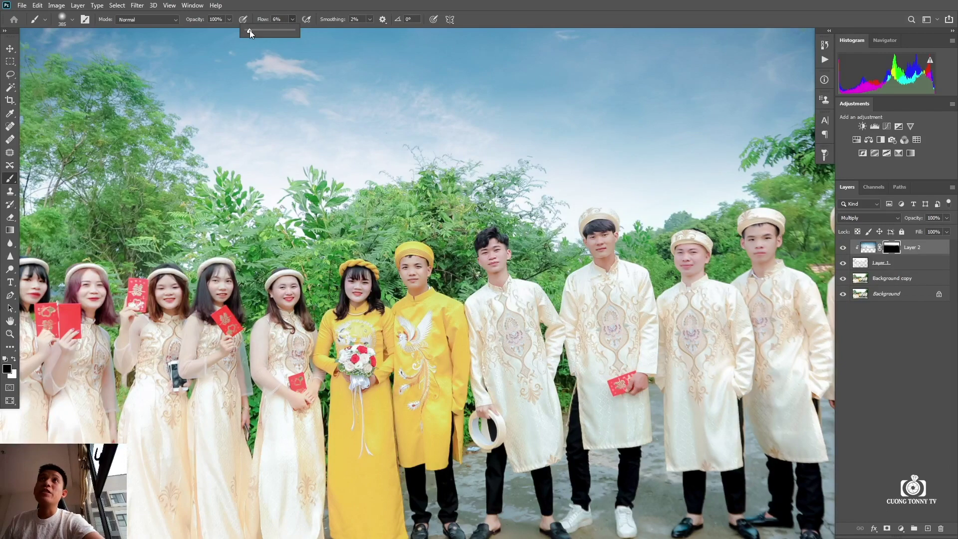
# Zoom around the treetops and bring the sky over the left trees into view.
pyautogui.scroll(-3, 316, 181)
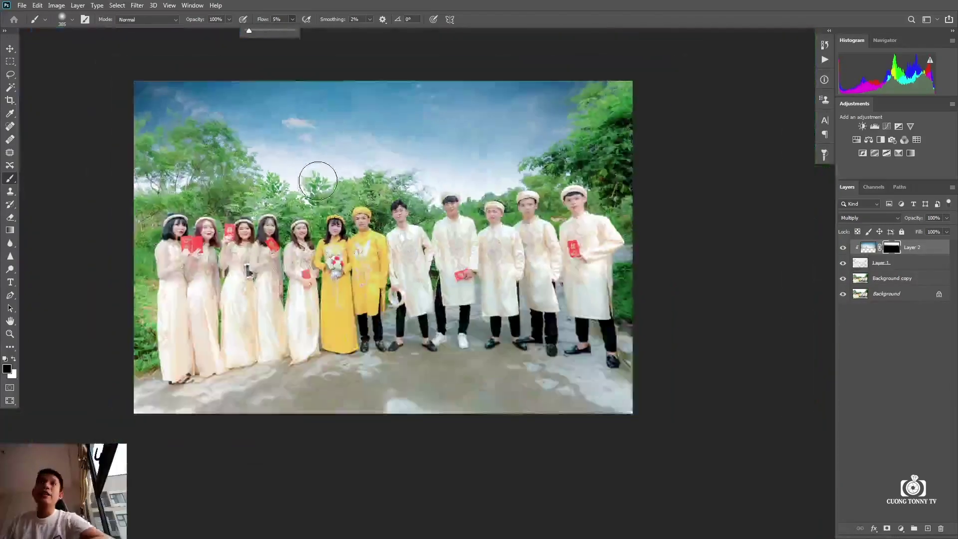
pyautogui.scroll(-1, 316, 181)
pyautogui.scroll(2, 160, 126)
pyautogui.scroll(1, 161, 126)
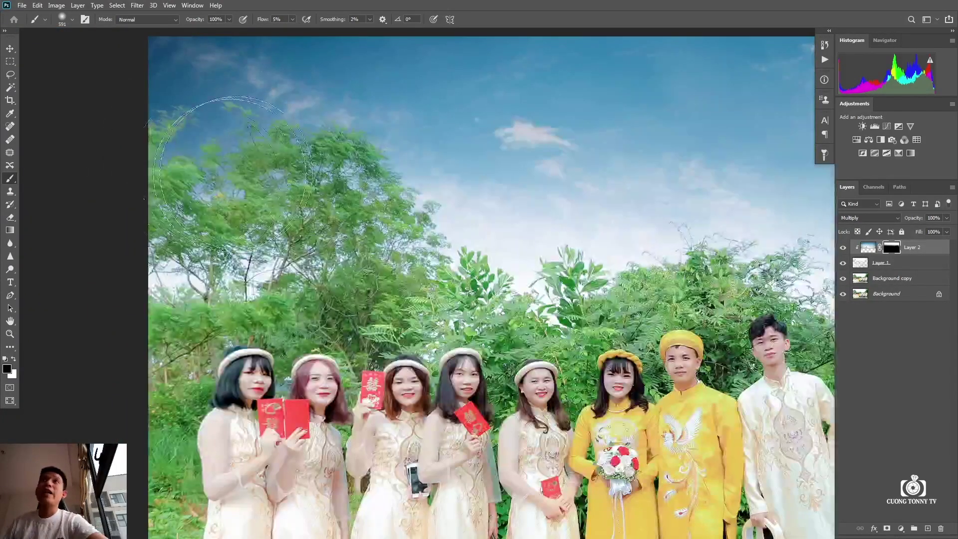
pyautogui.scroll(-1, 470, 192)
pyautogui.scroll(-1, 487, 274)
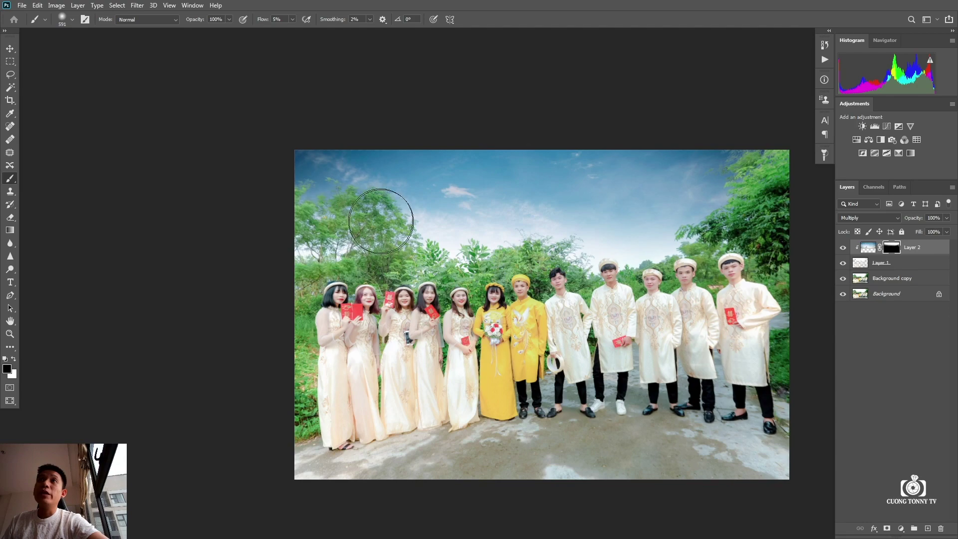
pyautogui.scroll(1, 381, 207)
pyautogui.scroll(1, 359, 160)
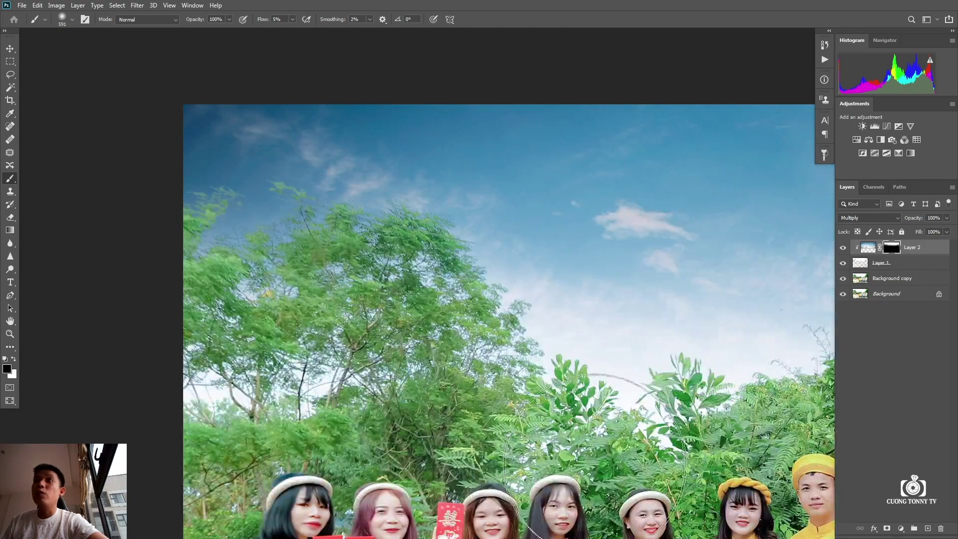
pyautogui.scroll(-1, 577, 342)
pyautogui.scroll(-1, 593, 315)
pyautogui.scroll(1, 539, 214)
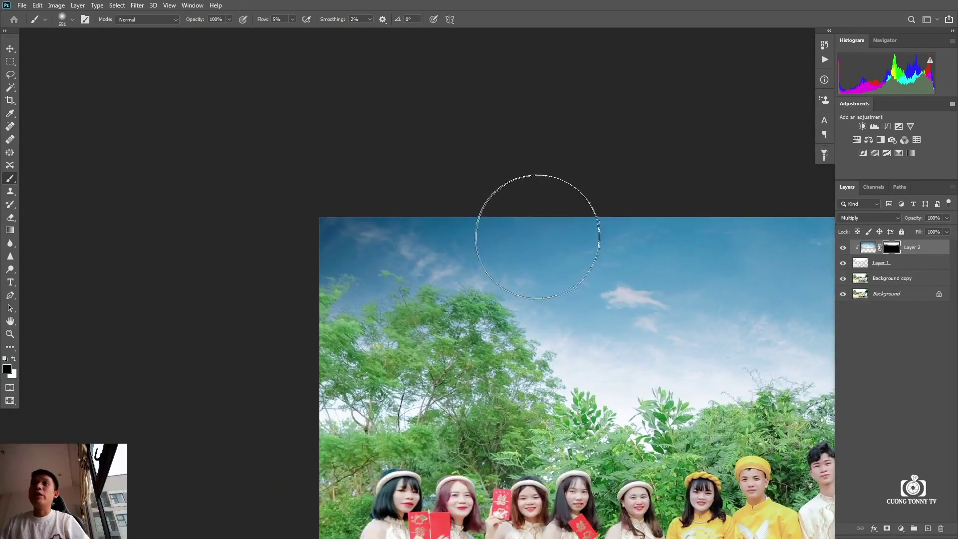
pyautogui.moveTo(568, 343); pyautogui.dragTo(432, 241)
pyautogui.scroll(1, 352, 202)
pyautogui.scroll(-1, 354, 199)
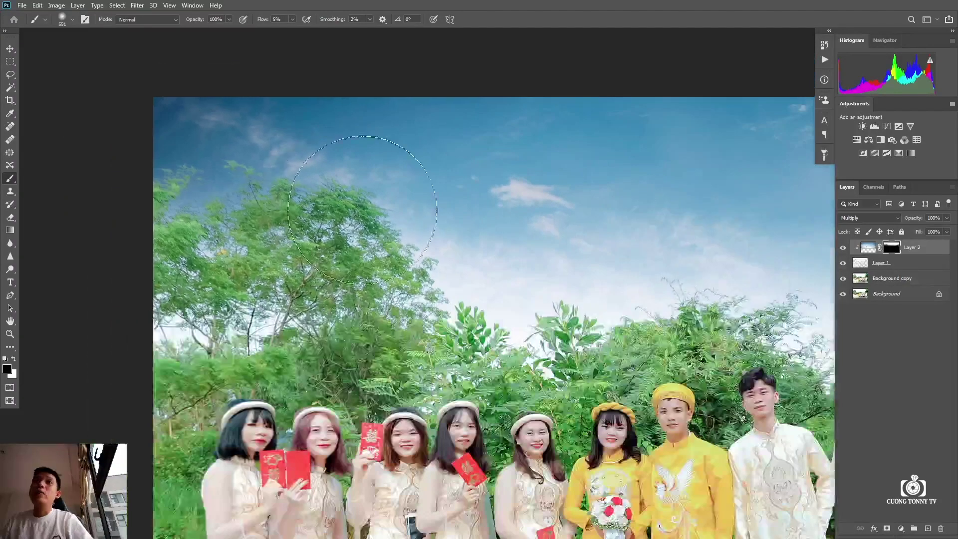
pyautogui.scroll(1, 349, 202)
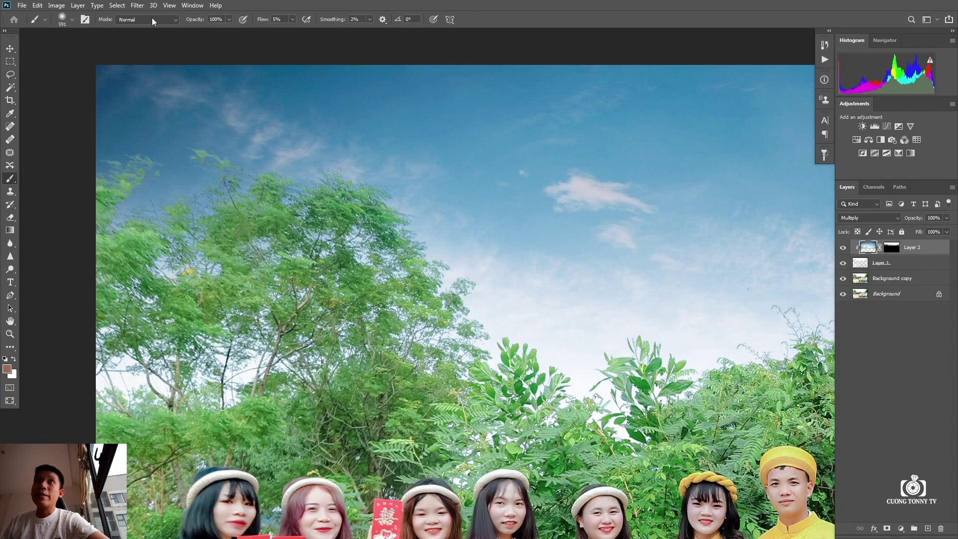
# Apply a Gaussian Blur with a 2.0 pixel radius to the new sky.
pyautogui.click(137, 5)
pyautogui.moveTo(193, 118)
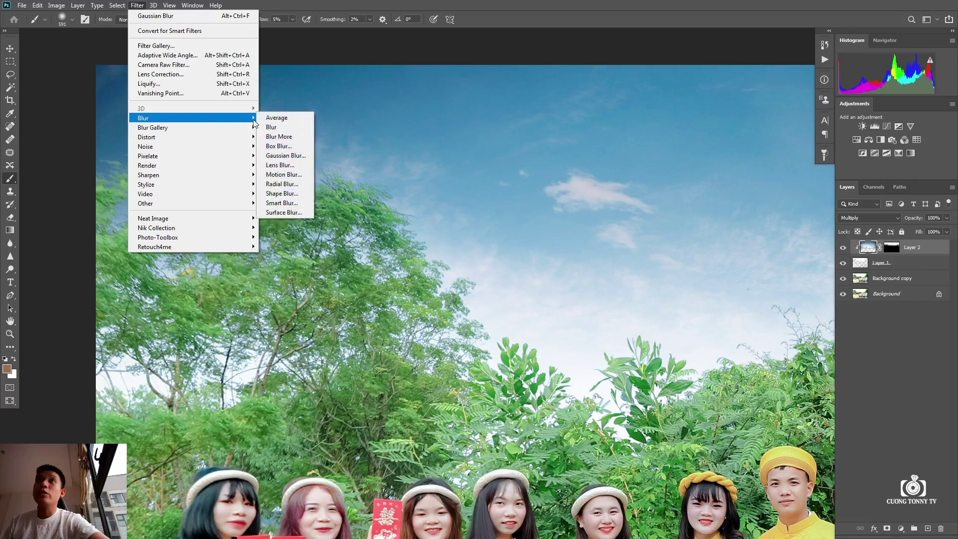
pyautogui.click(285, 155)
pyautogui.moveTo(470, 103); pyautogui.dragTo(628, 104)
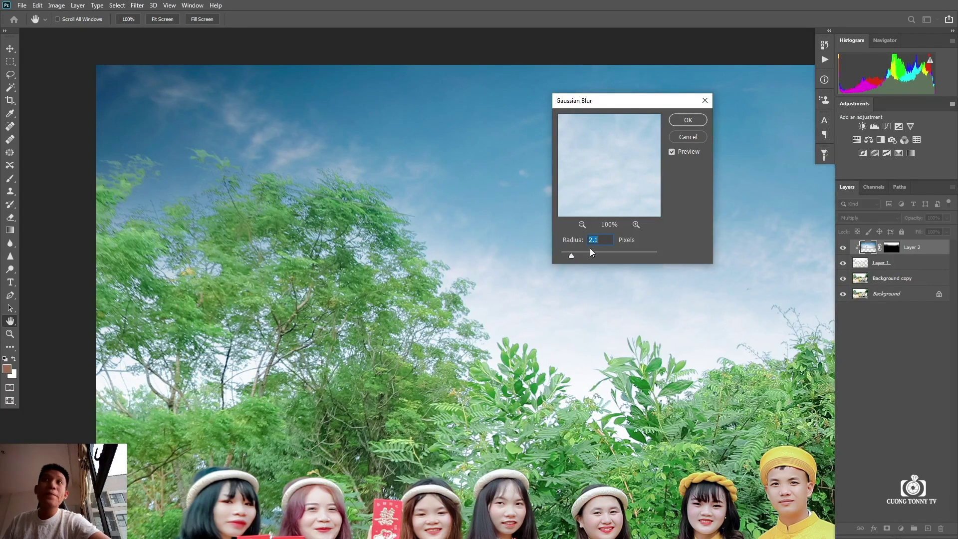
pyautogui.doubleClick(600, 240)
pyautogui.write('2')
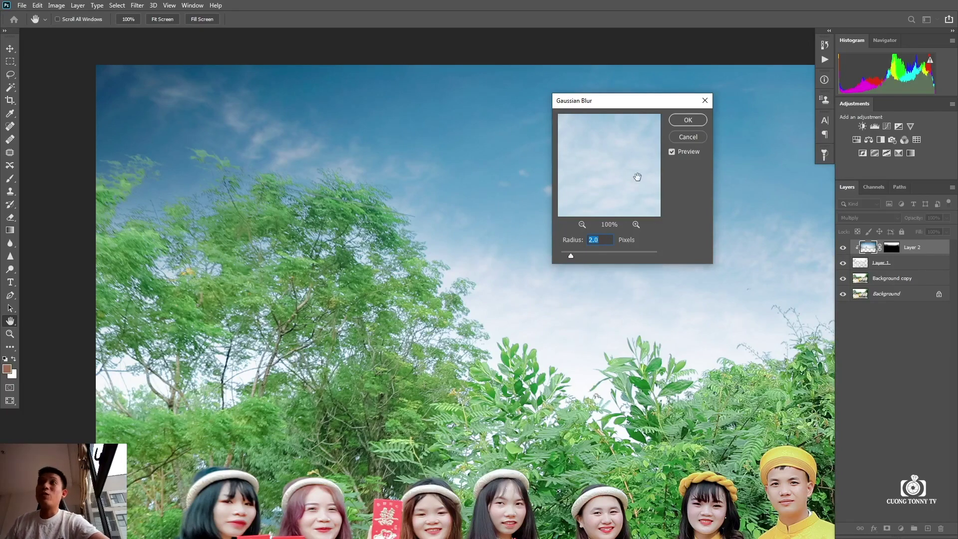
pyautogui.click(687, 120)
# Return to the Brush, fit the whole photo in view, and bring up Curves.
pyautogui.press('b')
pyautogui.scroll(-3, 604, 207)
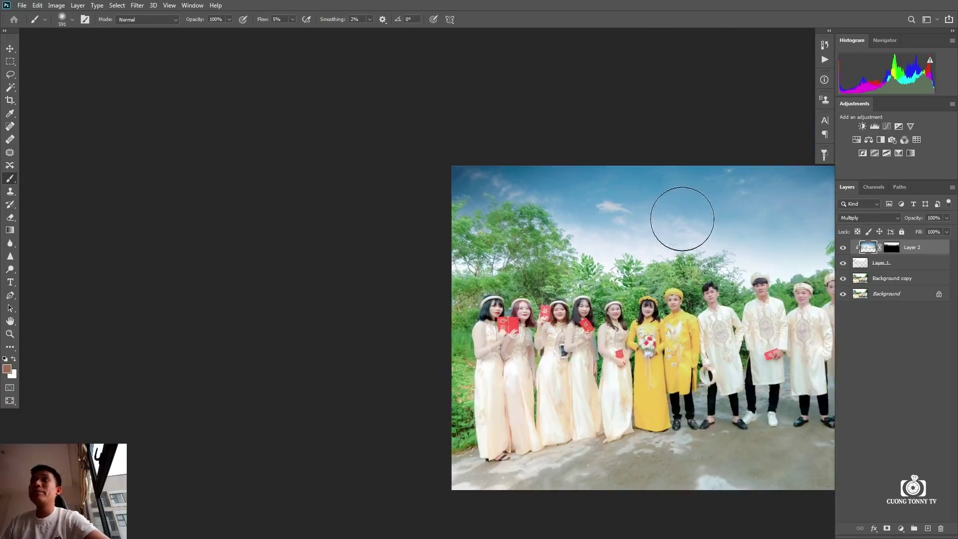
pyautogui.moveTo(604, 207); pyautogui.dragTo(488, 241)
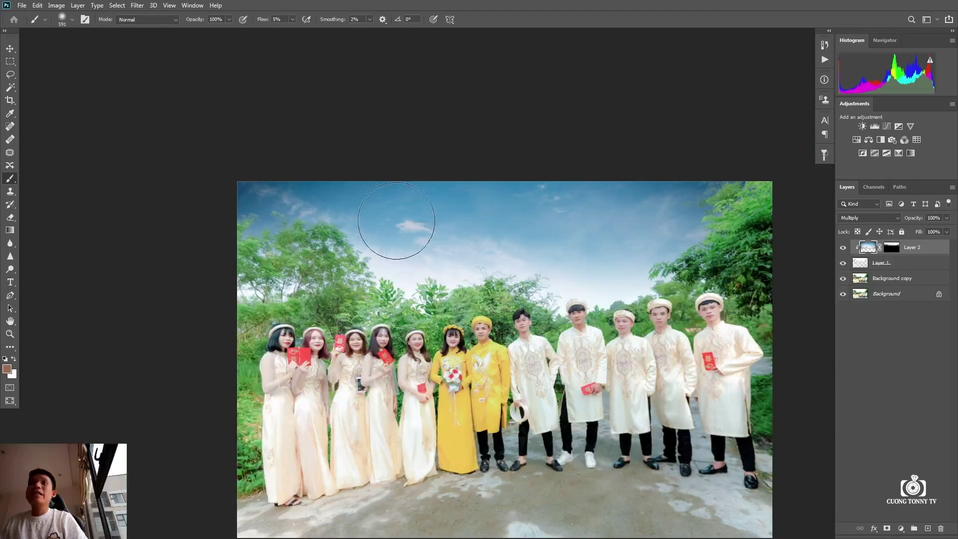
pyautogui.hotkey('ctrl', '+')
pyautogui.hotkey('ctrl', 'm')
# Lift the curve's midtone from 128 to 149 to brighten the photo.
pyautogui.moveTo(711, 163); pyautogui.dragTo(705, 148)
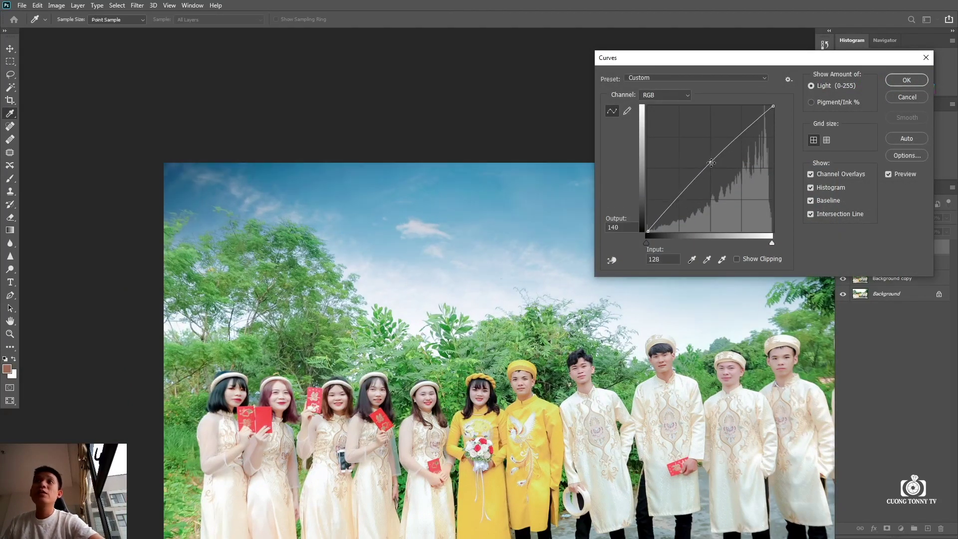
pyautogui.press('Return')
pyautogui.scroll(-2, 453, 222)
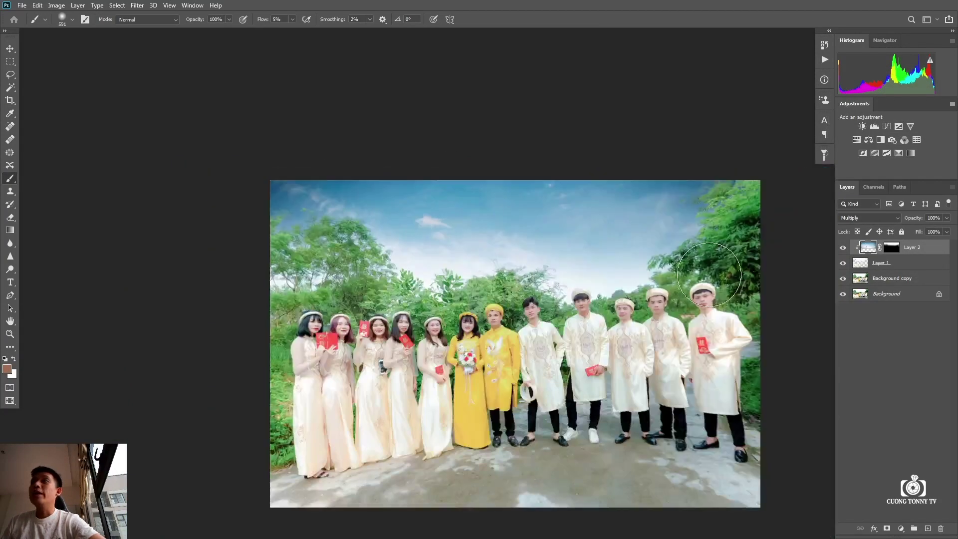
pyautogui.scroll(2, 541, 252)
pyautogui.scroll(1, 541, 252)
pyautogui.scroll(-1, 523, 298)
pyautogui.scroll(-1, 524, 298)
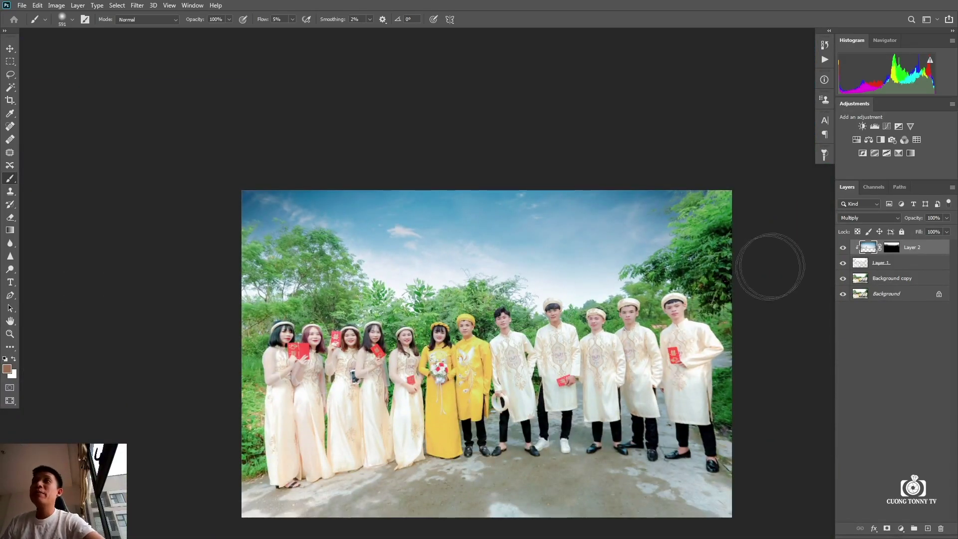
pyautogui.scroll(3, 708, 192)
pyautogui.scroll(2, 715, 195)
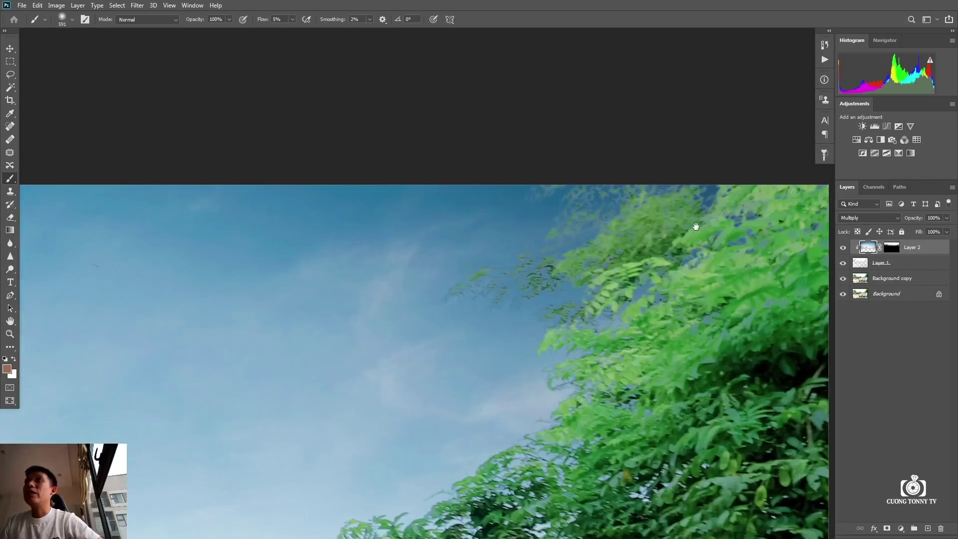
# Toggle Layer 2's blue sky off and on to compare with the original.
pyautogui.click(843, 248)
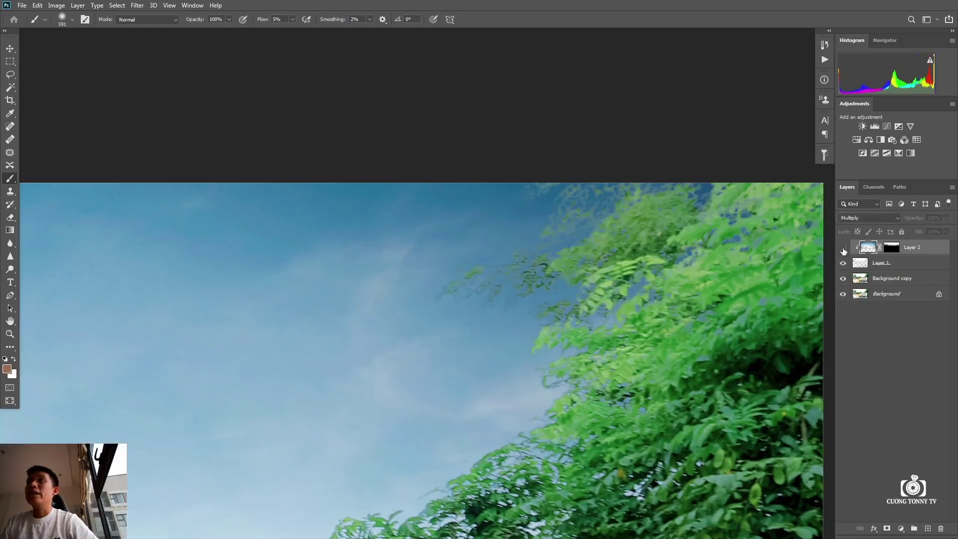
pyautogui.click(843, 247)
pyautogui.click(842, 248)
pyautogui.scroll(-2, 624, 220)
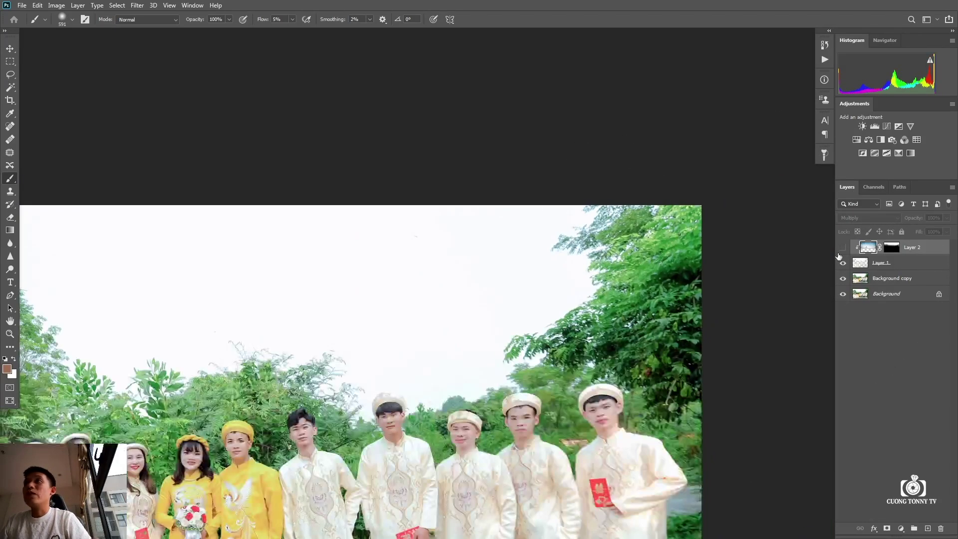
pyautogui.click(842, 248)
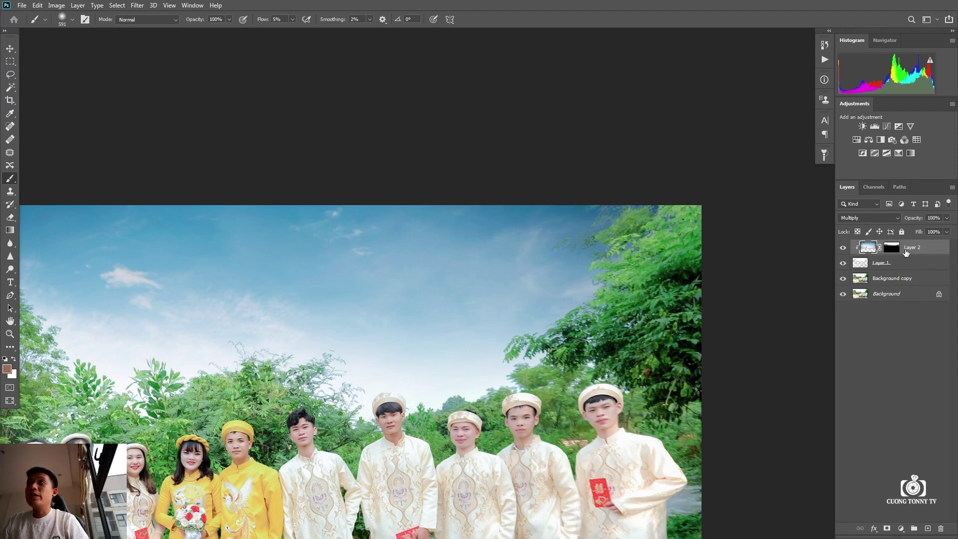
# Target Layer 2's mask with black paint and a 333 px brush over the left trees.
pyautogui.click(891, 248)
pyautogui.press('d')
pyautogui.scroll(-1, 529, 225)
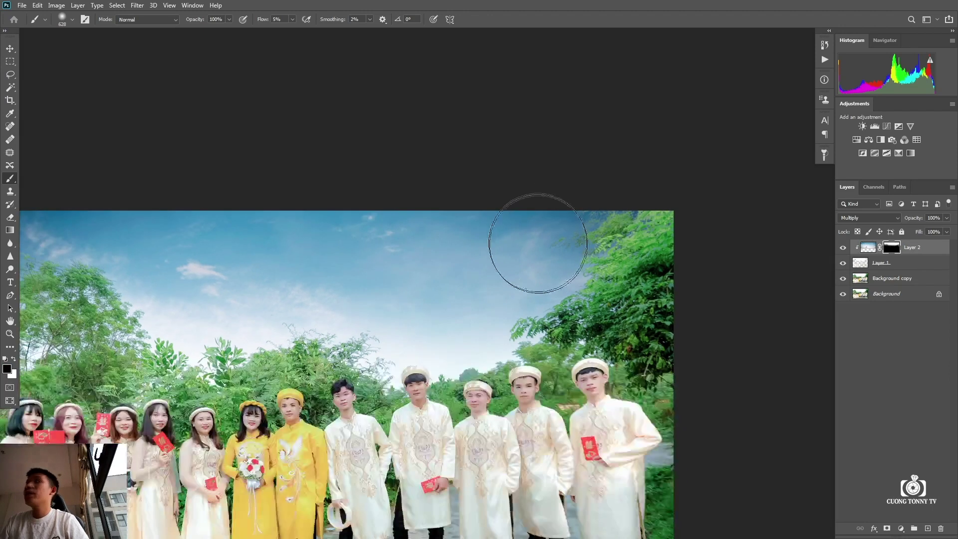
pyautogui.scroll(1, 637, 186)
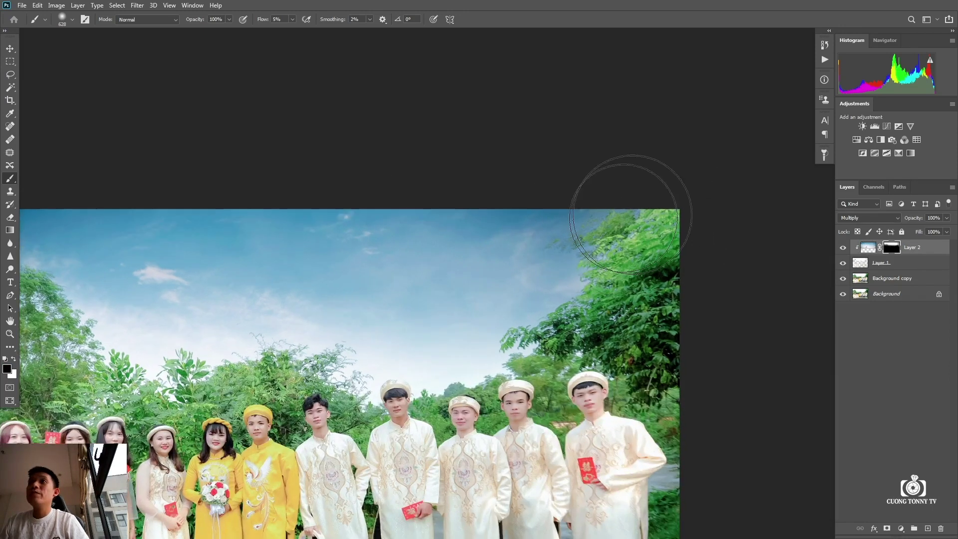
pyautogui.scroll(2, 628, 251)
pyautogui.scroll(1, 628, 251)
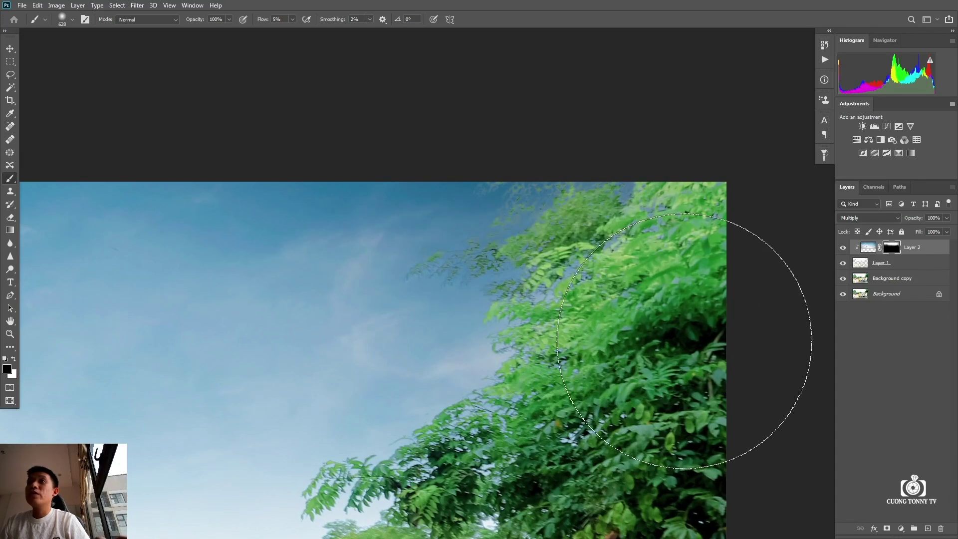
pyautogui.scroll(-2, 684, 326)
pyautogui.scroll(-2, 579, 449)
pyautogui.moveTo(333, 348); pyautogui.dragTo(496, 284)
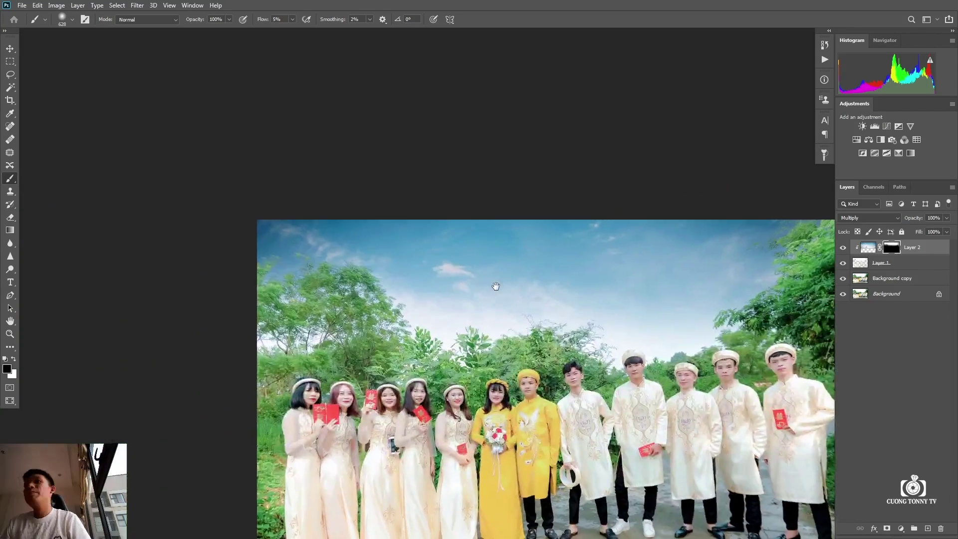
pyautogui.scroll(1, 299, 278)
pyautogui.scroll(1, 392, 309)
pyautogui.moveTo(395, 295); pyautogui.dragTo(349, 296)
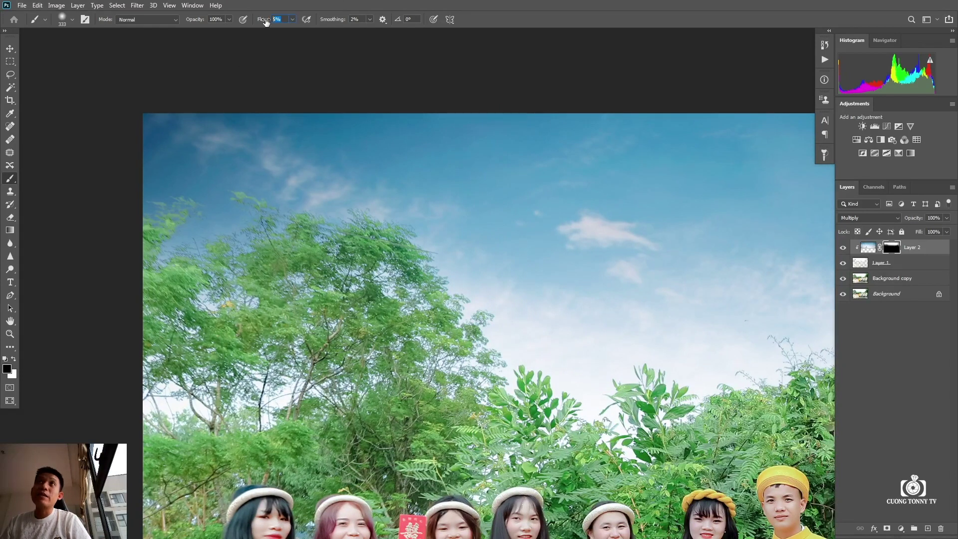
# At 3% flow, paint the mask softly over the left and right treetops.
pyautogui.write('3')
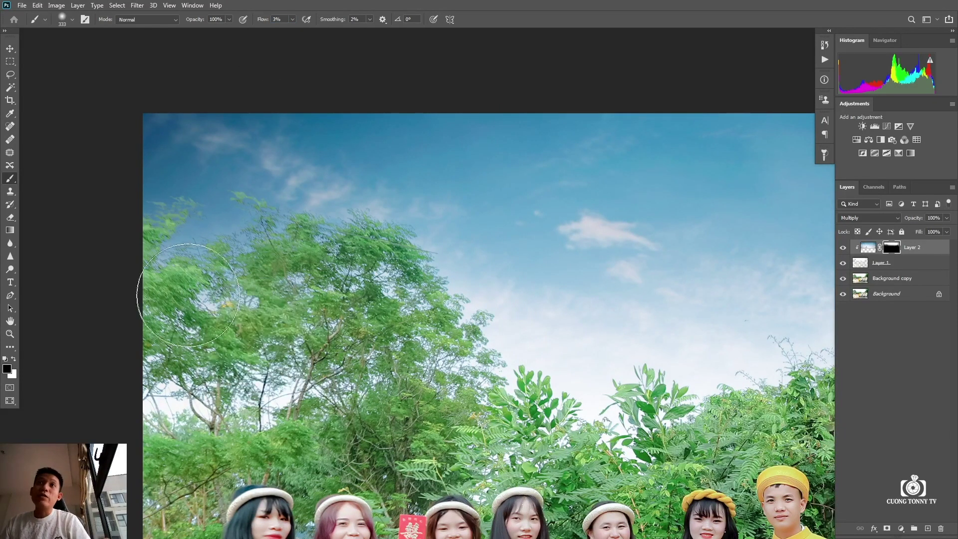
pyautogui.moveTo(188, 294)
pyautogui.mouseDown()
pyautogui.moveTo(120, 214)
pyautogui.moveTo(225, 252)
pyautogui.mouseUp()
pyautogui.moveTo(263, 269); pyautogui.dragTo(286, 270)
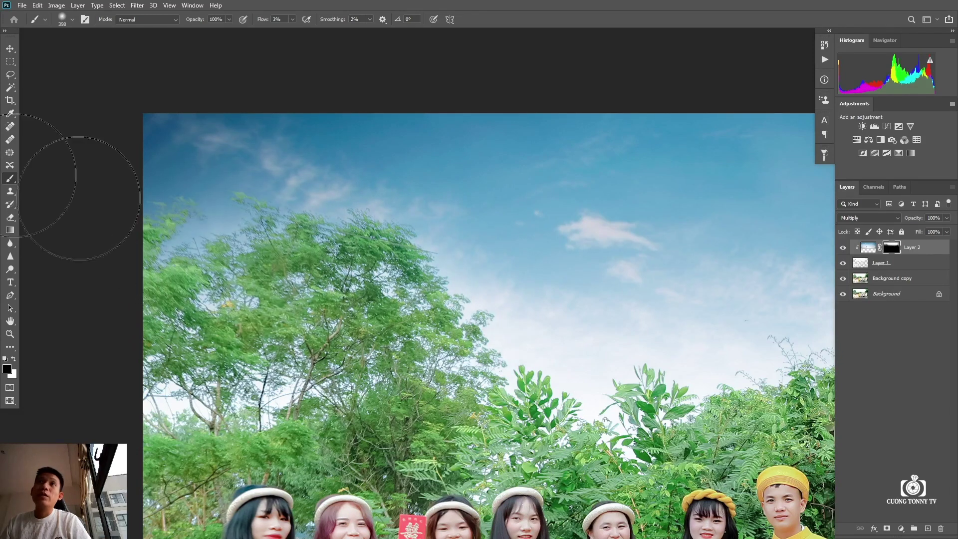
pyautogui.scroll(-3, 139, 234)
pyautogui.moveTo(573, 279); pyautogui.dragTo(449, 271)
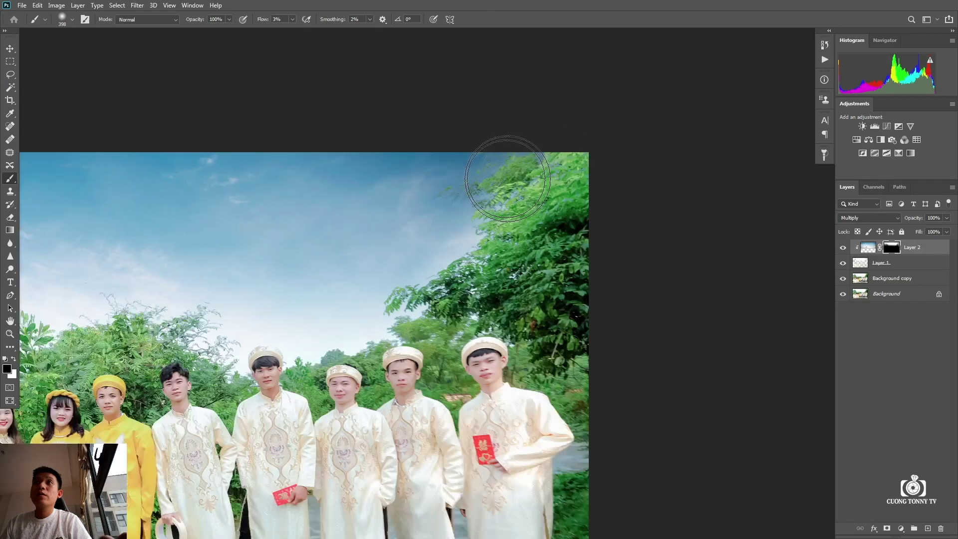
pyautogui.scroll(5, 504, 177)
pyautogui.moveTo(526, 237); pyautogui.dragTo(495, 238)
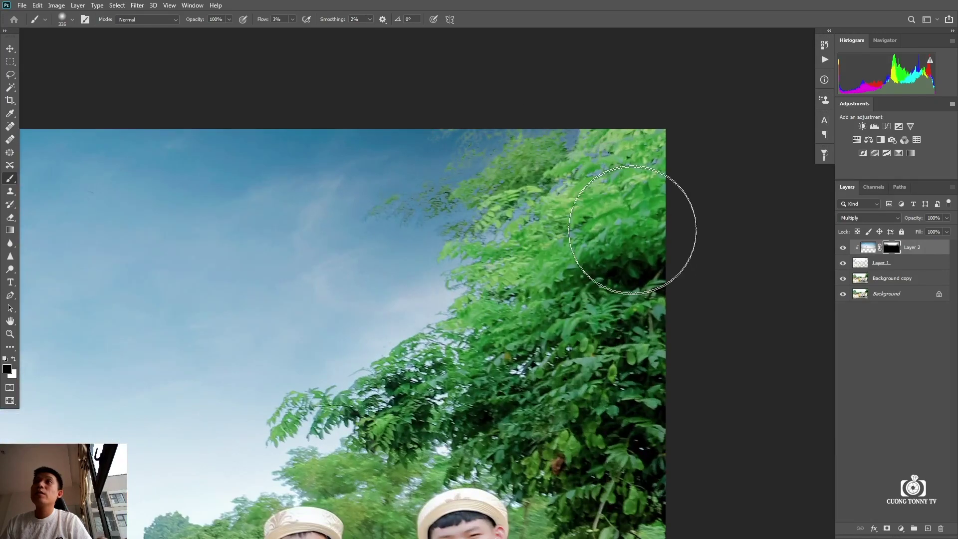
pyautogui.scroll(-3, 690, 225)
pyautogui.scroll(-1, 634, 186)
pyautogui.scroll(-1, 627, 186)
pyautogui.scroll(-1, 519, 203)
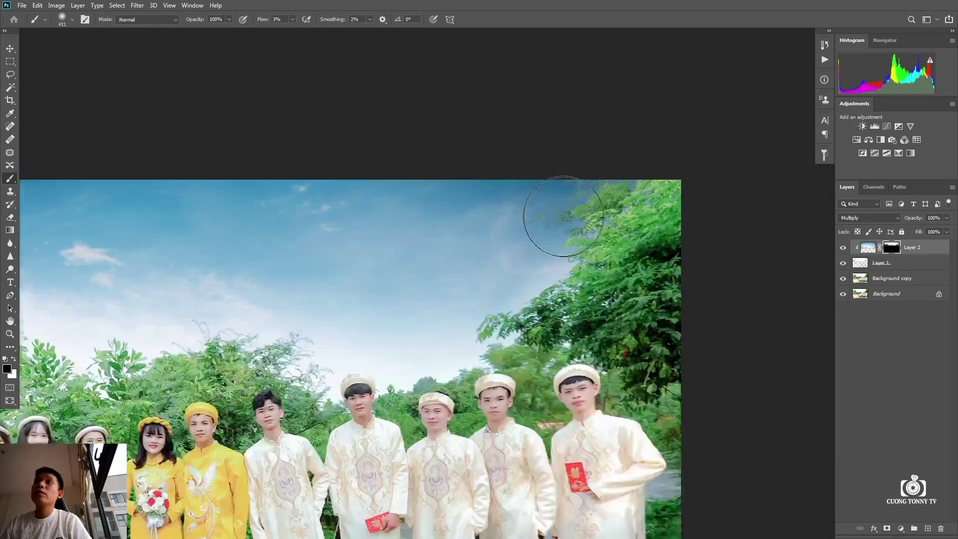
pyautogui.scroll(-2, 553, 214)
# Try stretching the sky layer upward with Free Transform, then undo it.
pyautogui.hotkey('ctrl', 't')
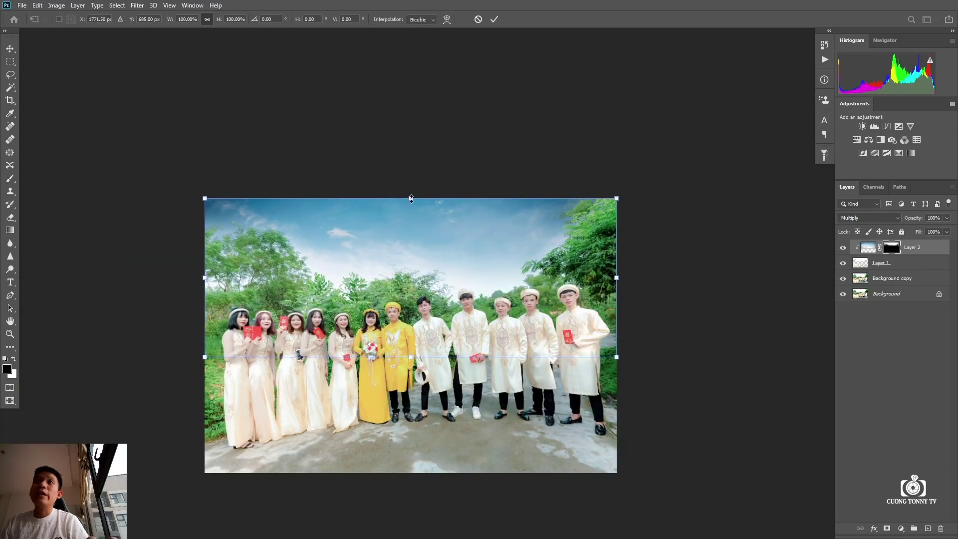
pyautogui.moveTo(411, 199); pyautogui.dragTo(411, 171)
pyautogui.hotkey('ctrl', 'z')
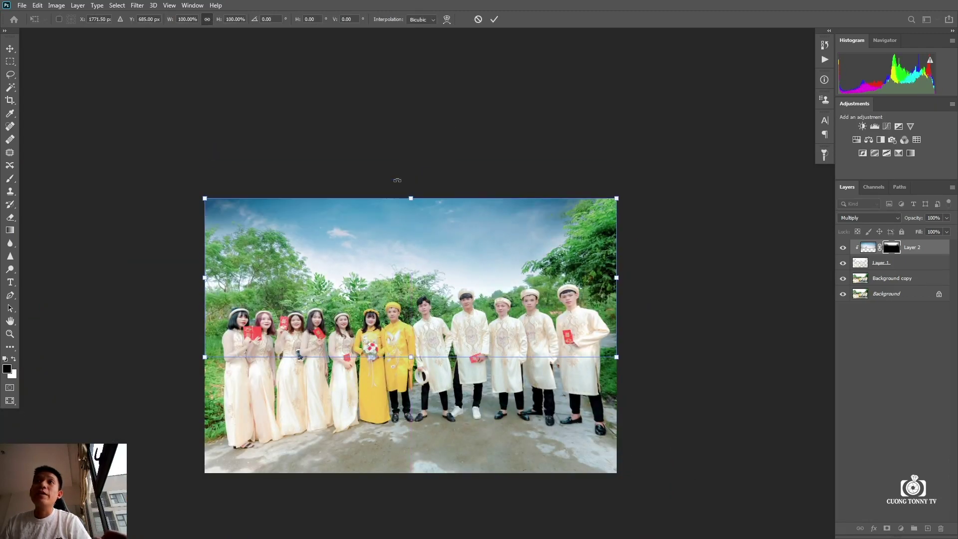
pyautogui.press('Escape')
pyautogui.press('b')
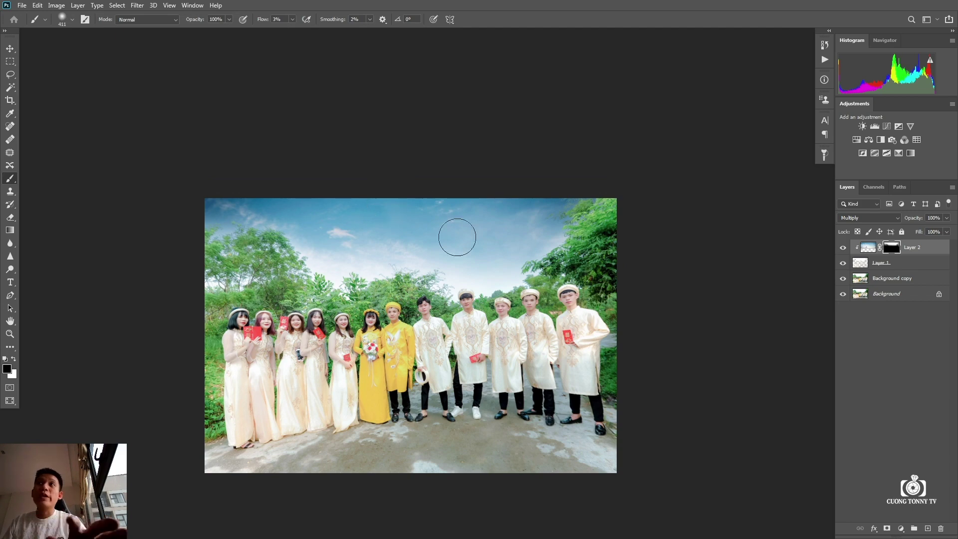
# Raise the brush flow to 18% for the remaining sky painting.
pyautogui.scroll(2, 514, 260)
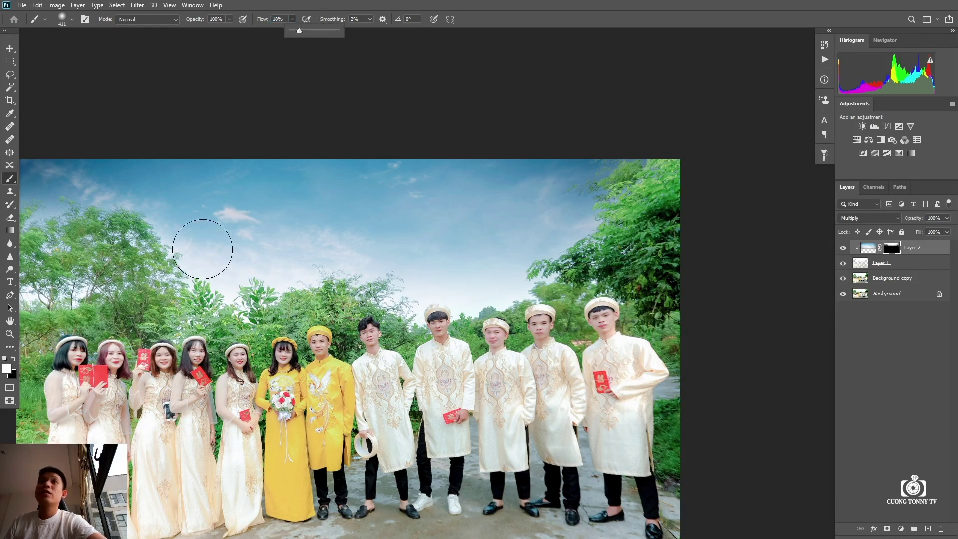
pyautogui.click(229, 257)
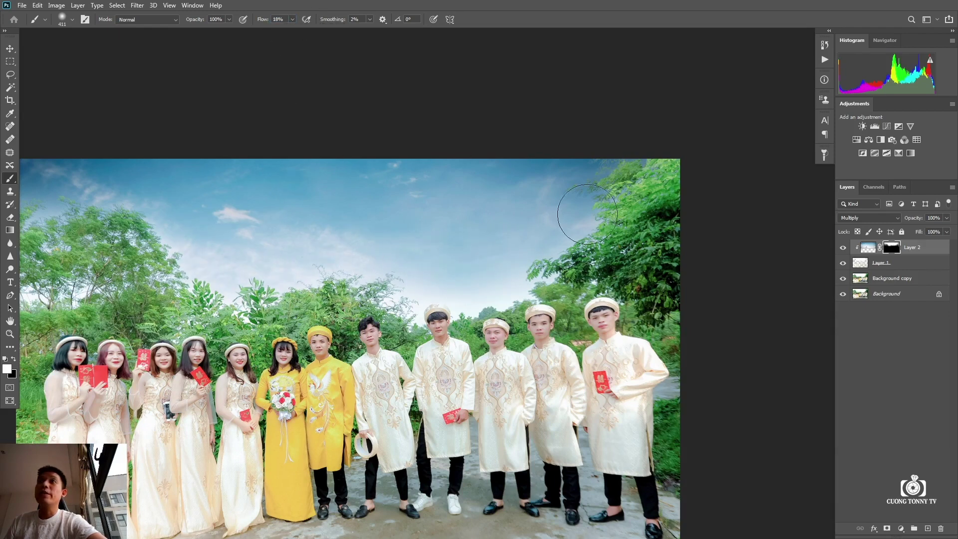
pyautogui.scroll(-2, 352, 238)
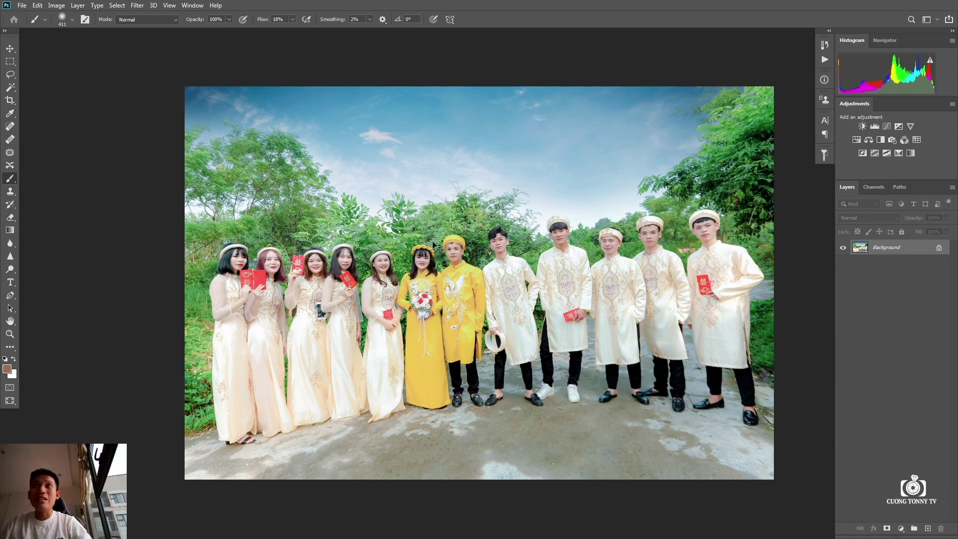
# Save the photo as JPEG over 3J8A5219.jpg, then close it without further saving.
pyautogui.hotkey('ctrl', 'shift', 's')
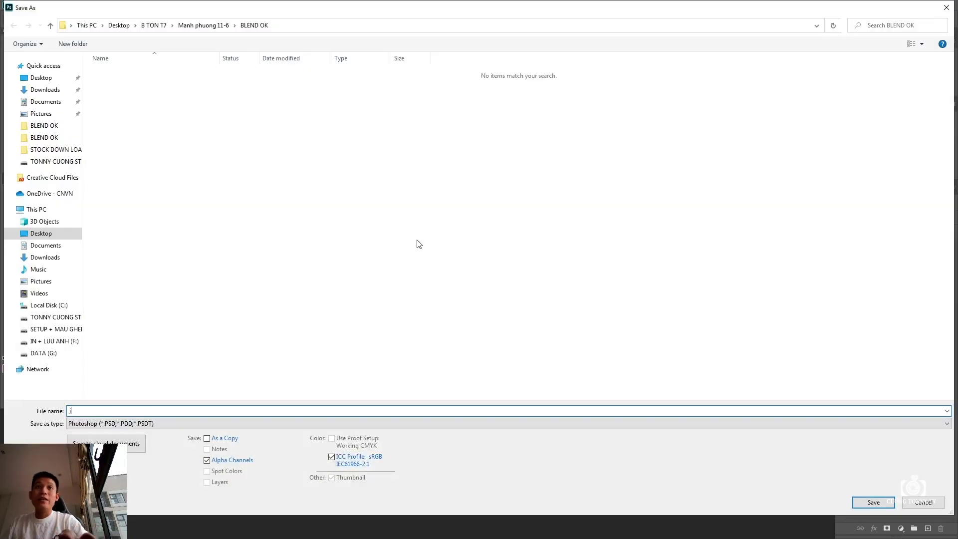
pyautogui.press('Escape')
pyautogui.hotkey('ctrl', 'shift', 's')
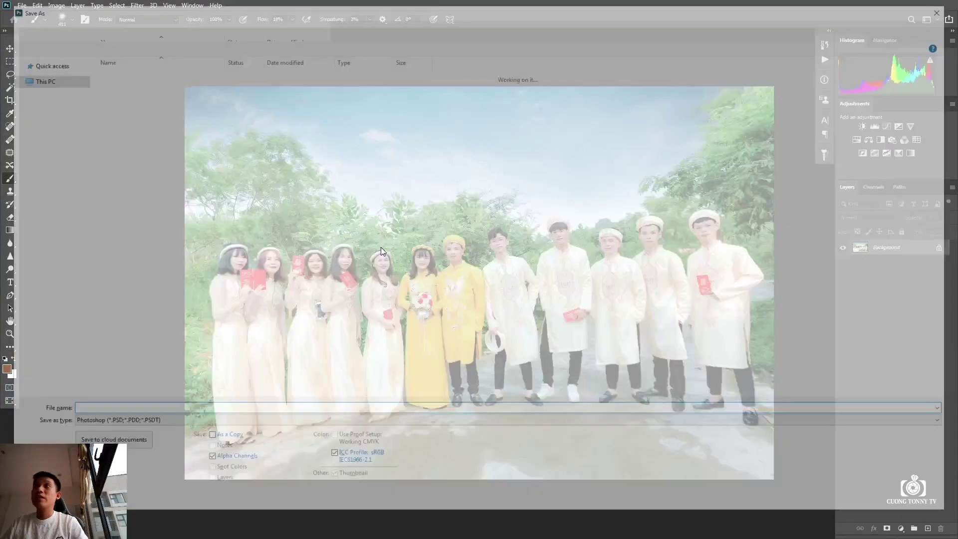
pyautogui.press('Tab')
pyautogui.press('j')
pyautogui.press('Return')
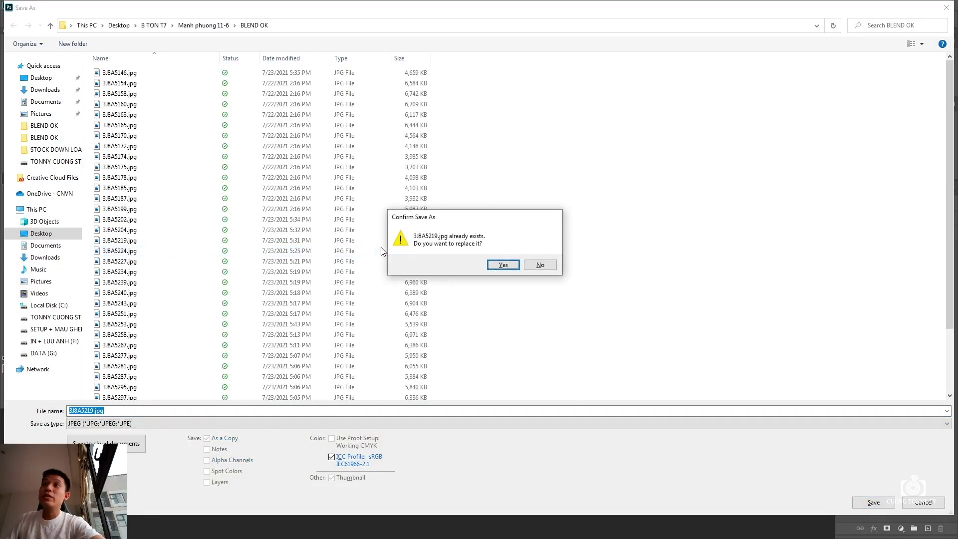
pyautogui.press('Return')
pyautogui.press('Return')
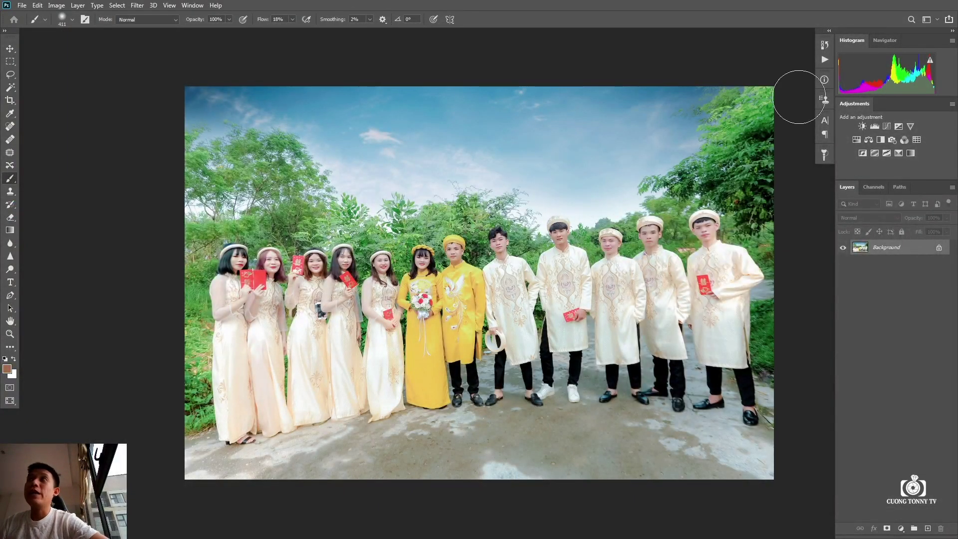
pyautogui.hotkey('ctrl', 'w')
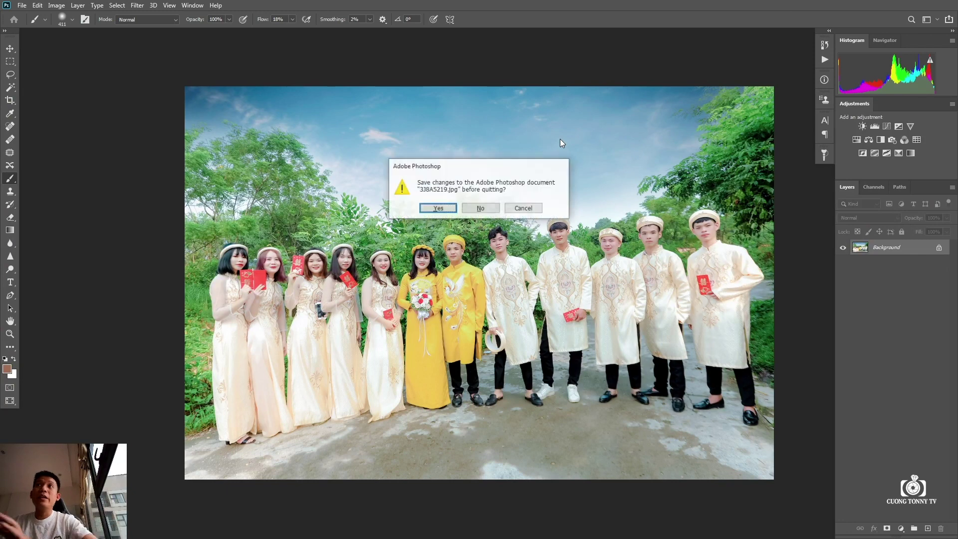
pyautogui.click(478, 207)
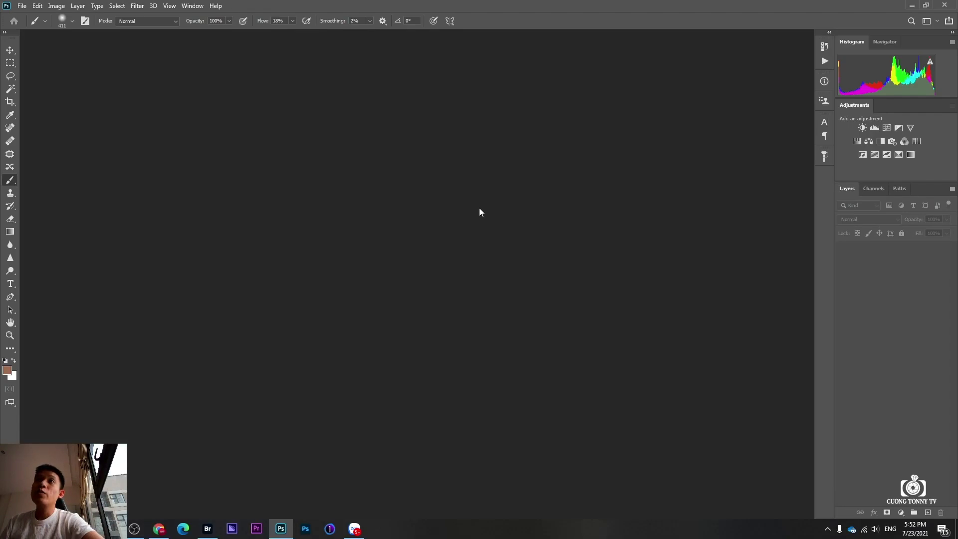
# Return from Bridge to Photoshop, dismiss the floating plugin panel, and open another photo.
pyautogui.doubleClick(508, 247)
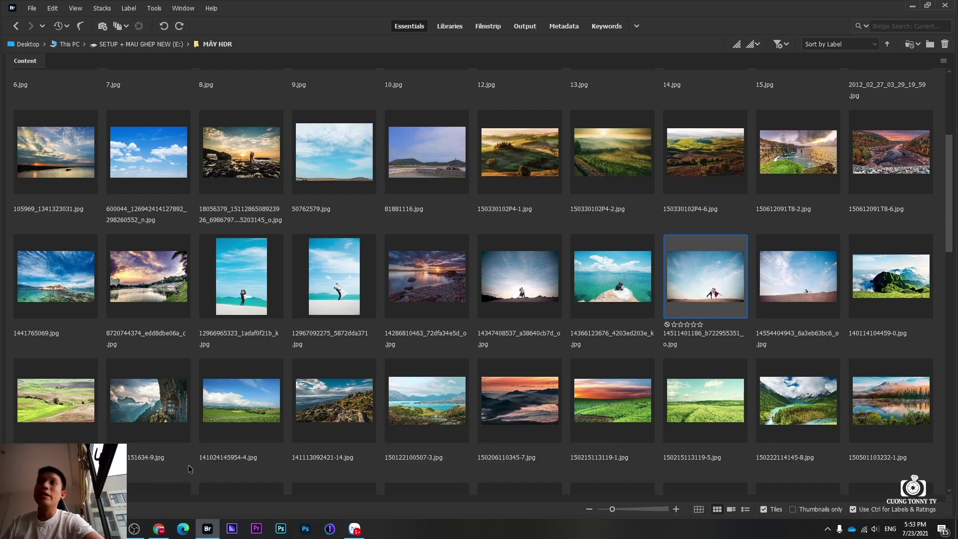
pyautogui.click(305, 530)
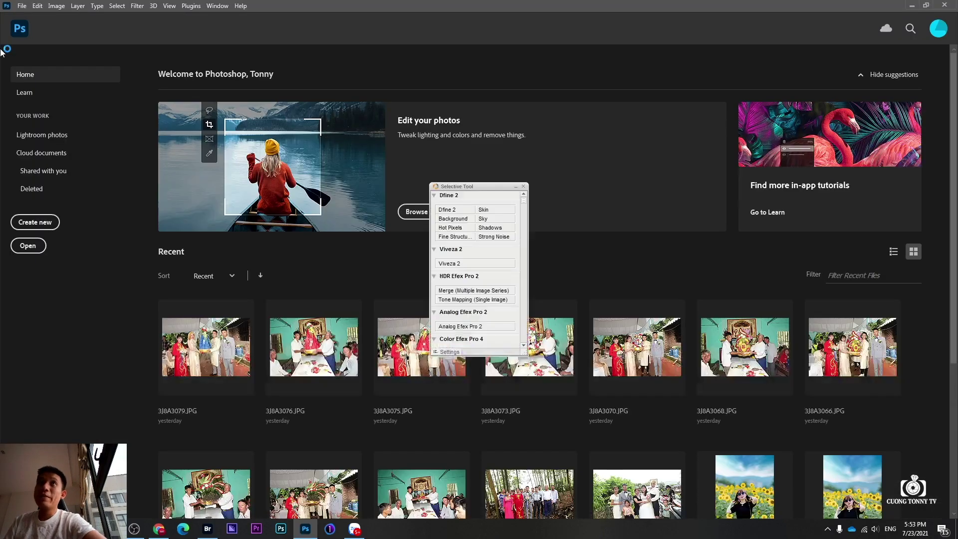
pyautogui.click(522, 186)
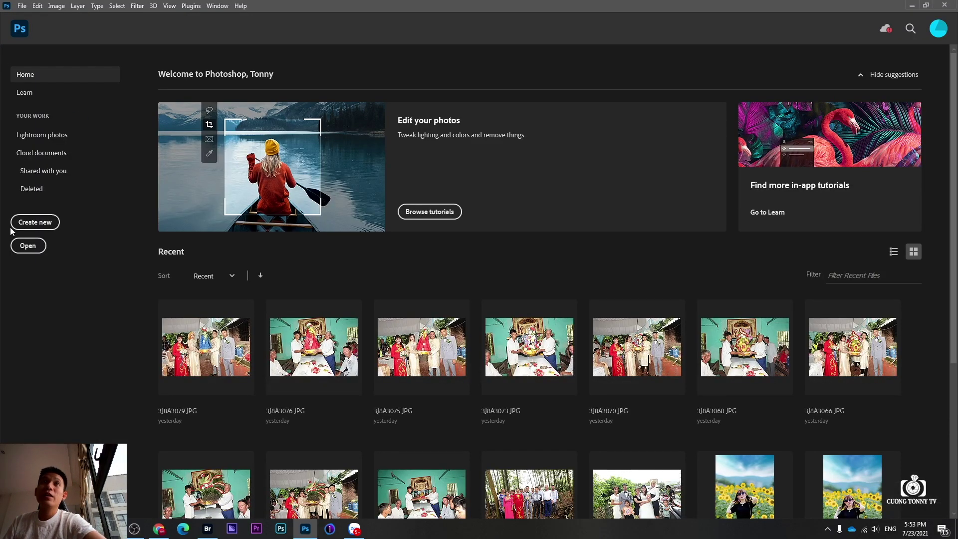
pyautogui.click(28, 245)
# Open 3J8A5258.jpg and launch Edit > Sky Replacement.
pyautogui.doubleClick(227, 95)
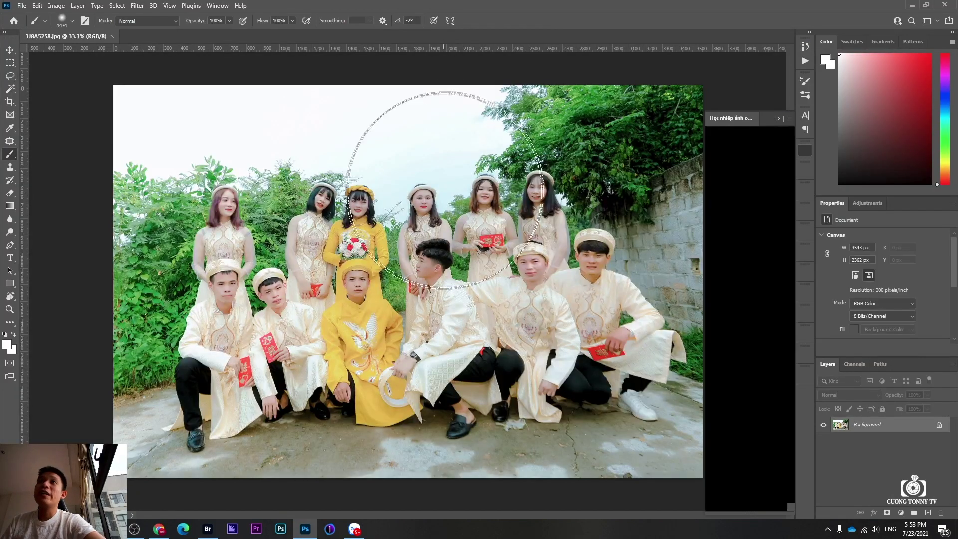
pyautogui.click(801, 148)
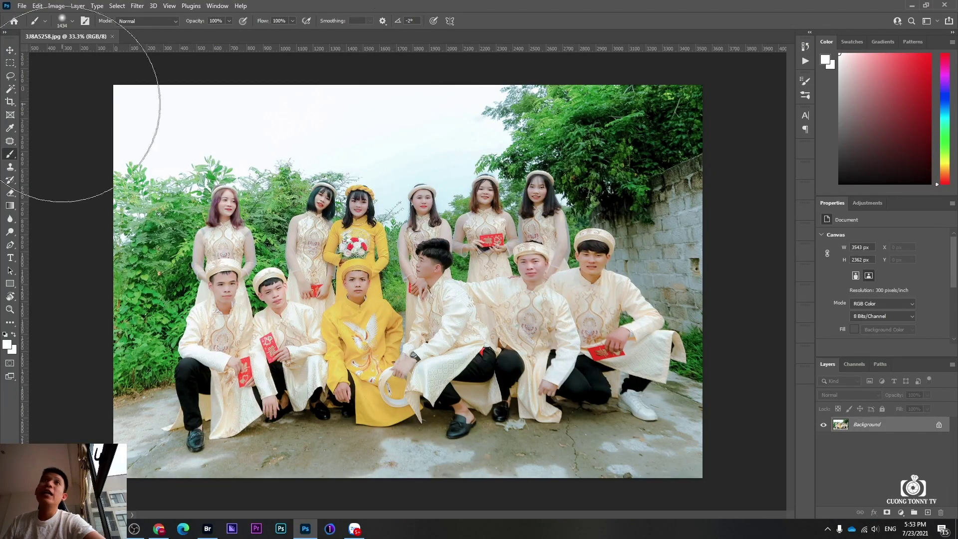
pyautogui.click(38, 7)
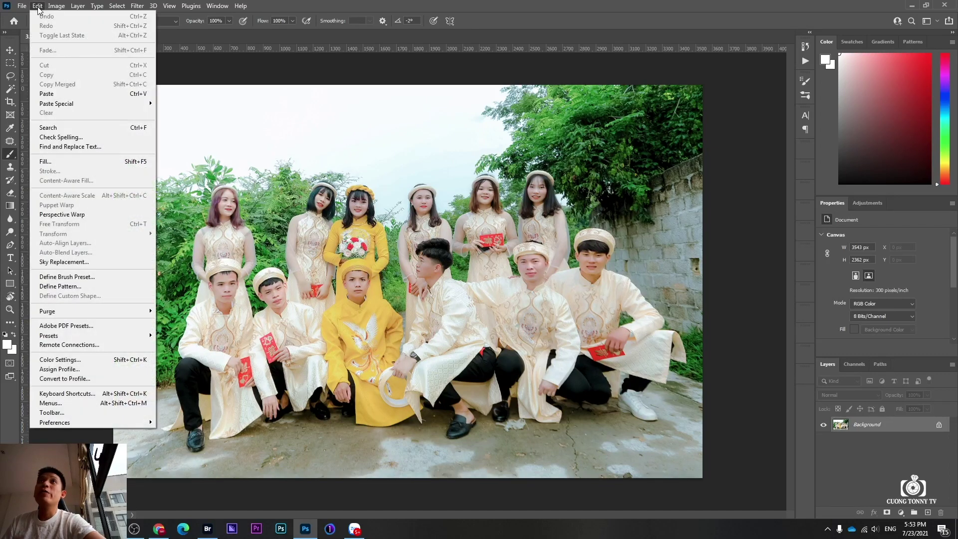
pyautogui.click(67, 262)
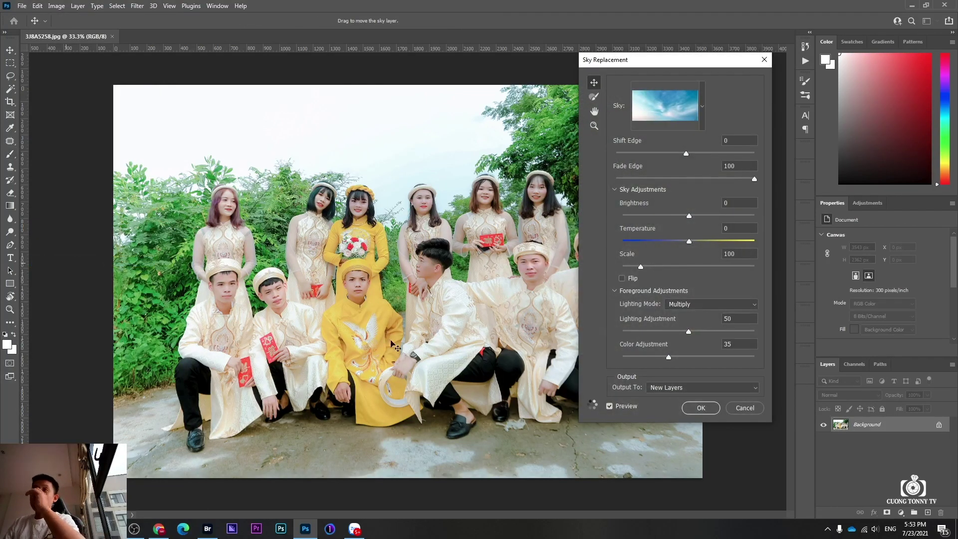
# Browse the sky presets and begin adding a custom sky image.
pyautogui.click(702, 105)
pyautogui.scroll(-2, 700, 231)
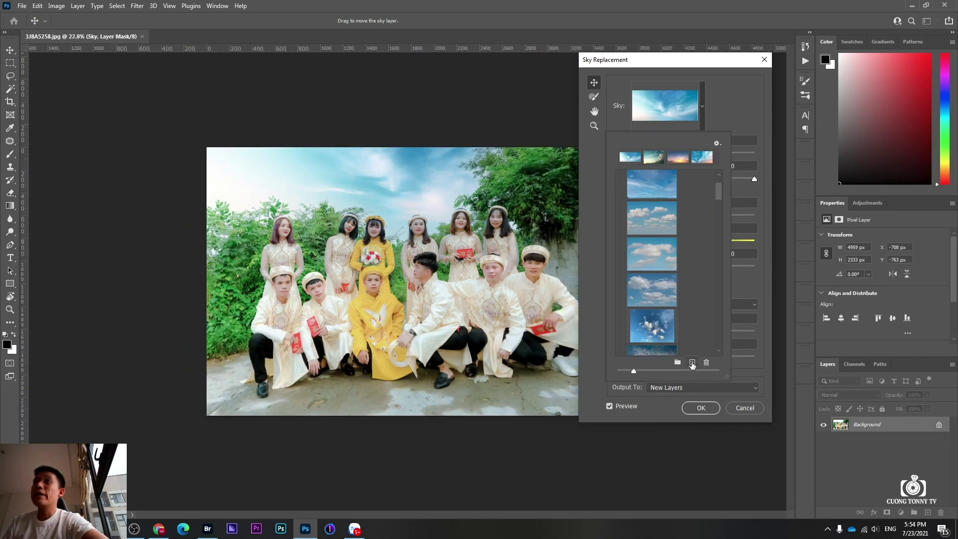
pyautogui.click(692, 363)
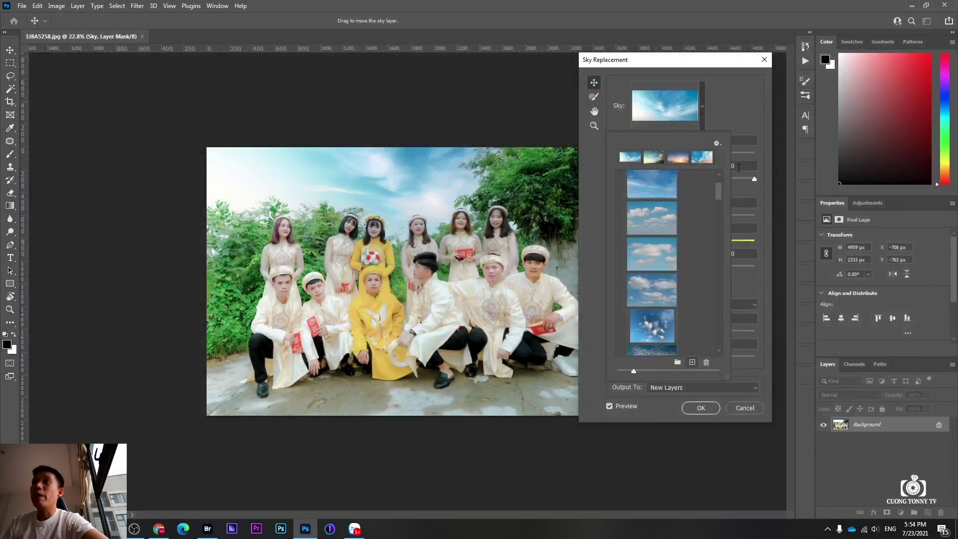
pyautogui.moveTo(717, 190); pyautogui.dragTo(721, 258)
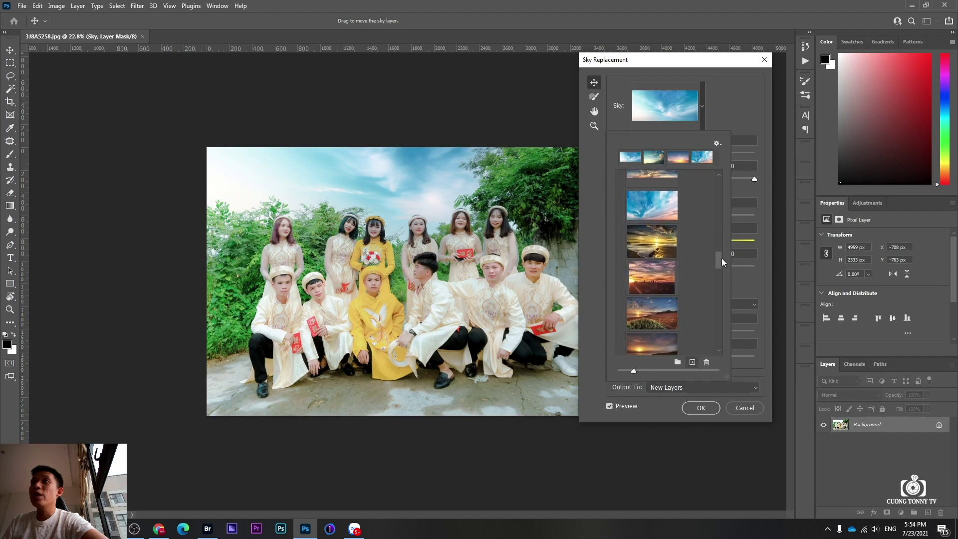
pyautogui.click(693, 363)
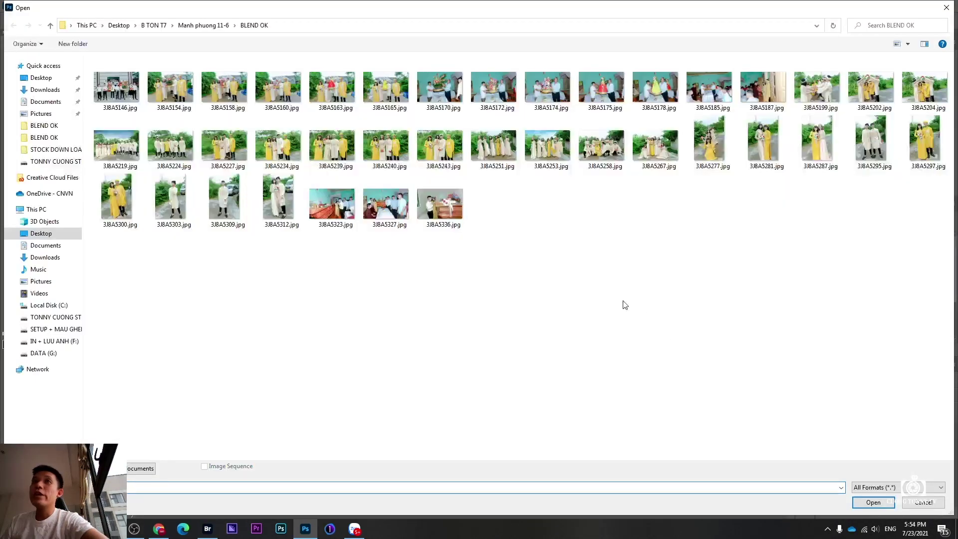
# Import _MG_1407a.jpg from E:\MÂY HDR and select it as the new sky.
pyautogui.click(48, 329)
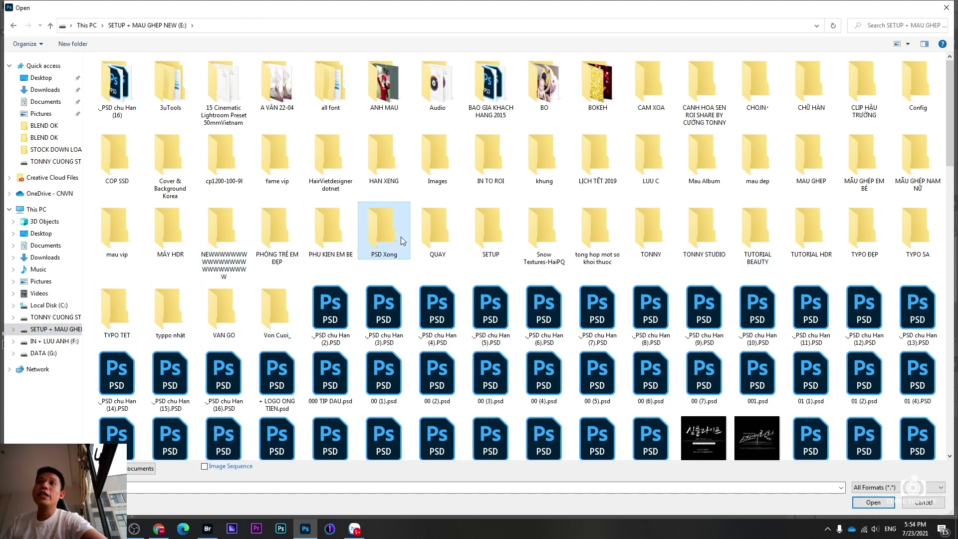
pyautogui.write('mat')
pyautogui.scroll(10, 432, 247)
pyautogui.scroll(10, 446, 238)
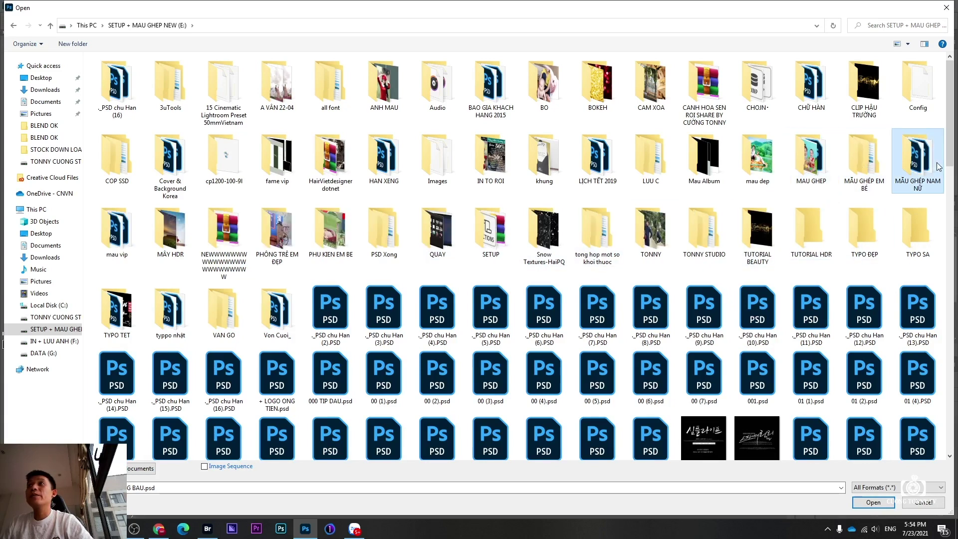
pyautogui.doubleClick(169, 229)
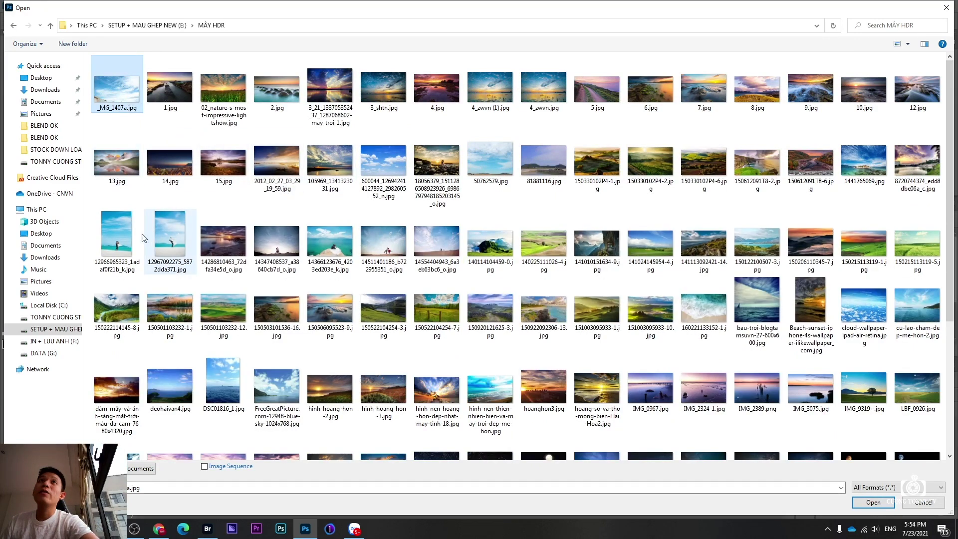
pyautogui.click(122, 97)
pyautogui.doubleClick(372, 236)
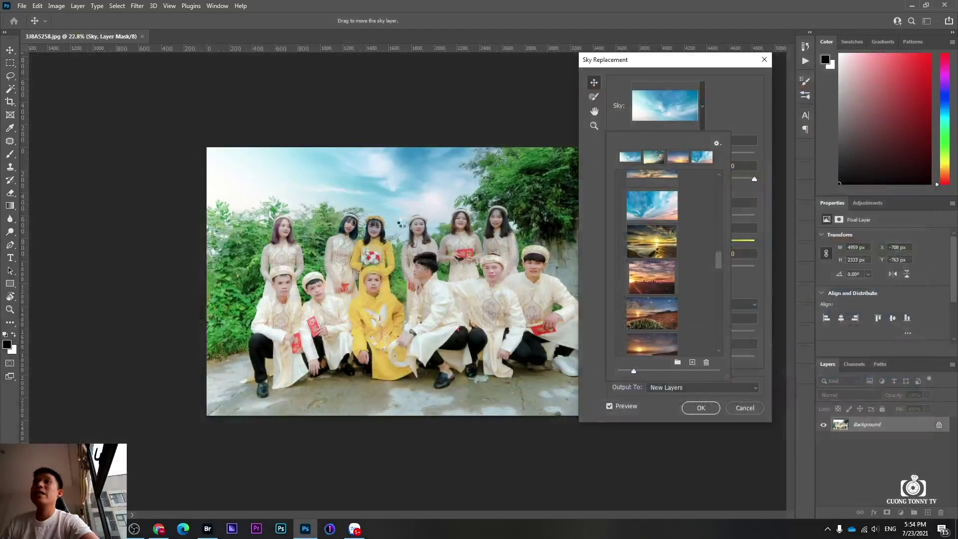
pyautogui.scroll(2, 648, 229)
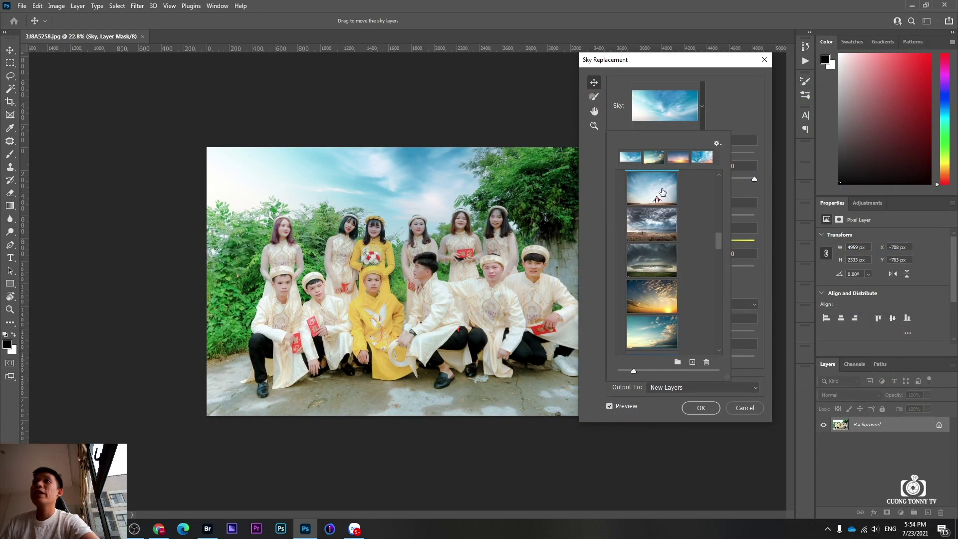
pyautogui.scroll(1, 662, 192)
pyautogui.scroll(1, 651, 249)
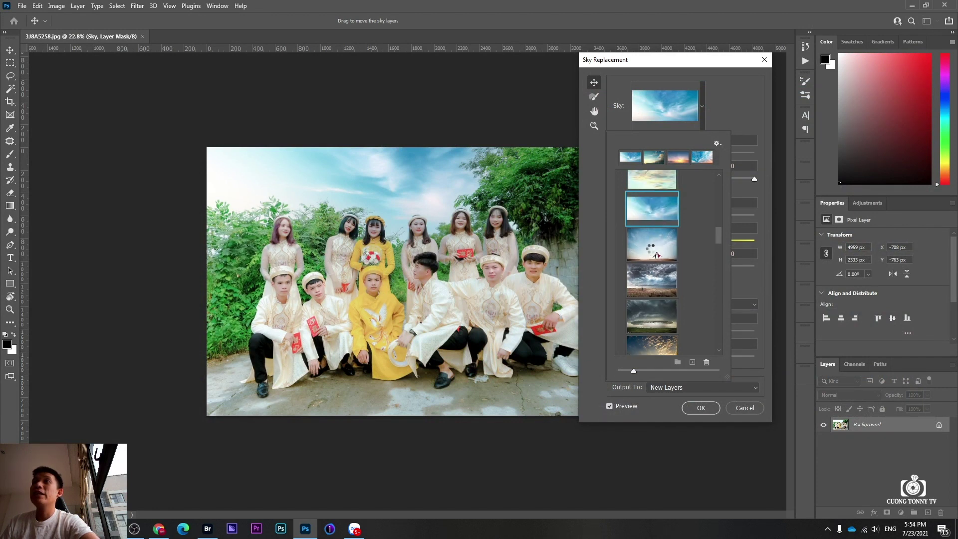
pyautogui.click(643, 244)
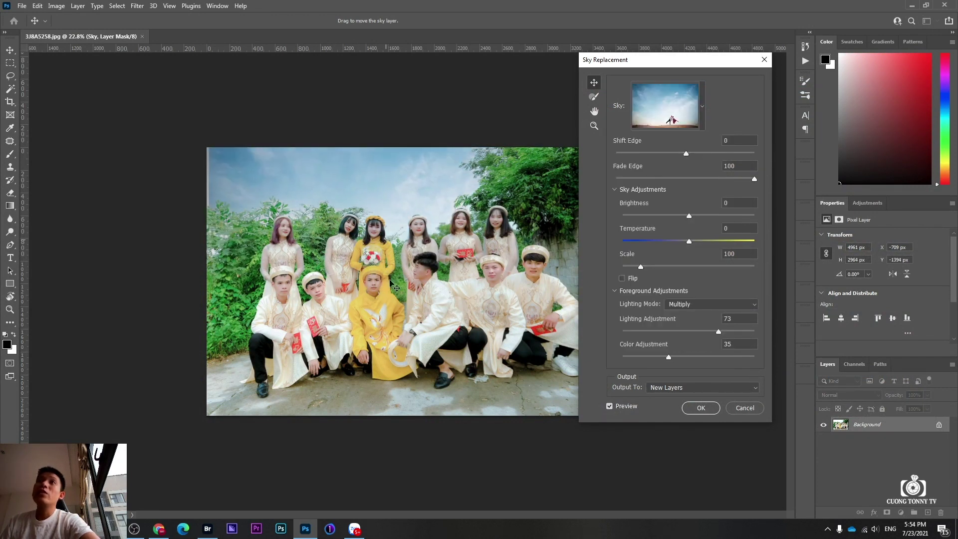
# Shift the cloudy sky so its clouds sit behind the group, then apply Sky Replacement.
pyautogui.moveTo(391, 188)
pyautogui.mouseDown()
pyautogui.moveTo(353, 184)
pyautogui.moveTo(397, 170)
pyautogui.moveTo(385, 204)
pyautogui.moveTo(402, 178)
pyautogui.mouseUp()
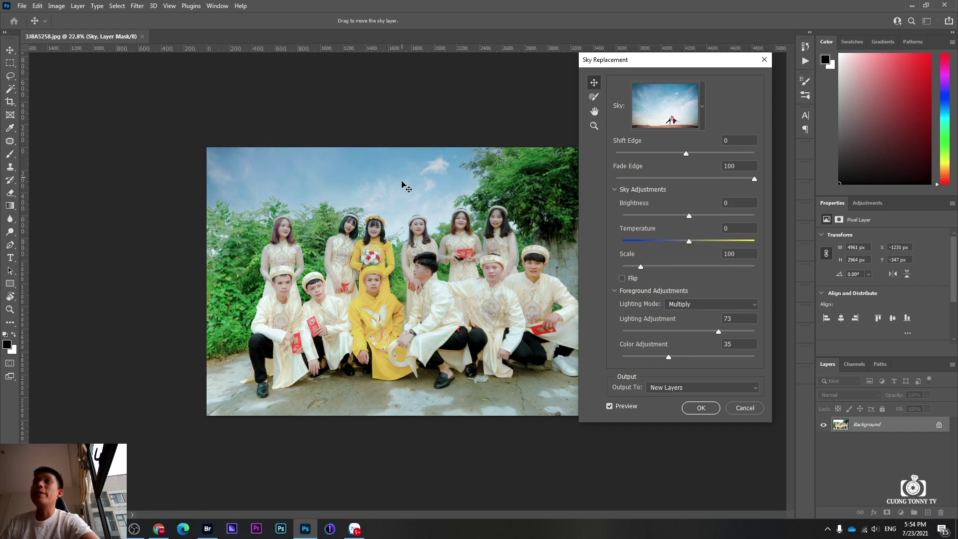
pyautogui.moveTo(403, 178)
pyautogui.mouseDown()
pyautogui.moveTo(394, 183)
pyautogui.moveTo(408, 160)
pyautogui.mouseUp()
pyautogui.hotkey('ctrl', '-')
pyautogui.hotkey('ctrl', '+')
pyautogui.hotkey('ctrl', '+')
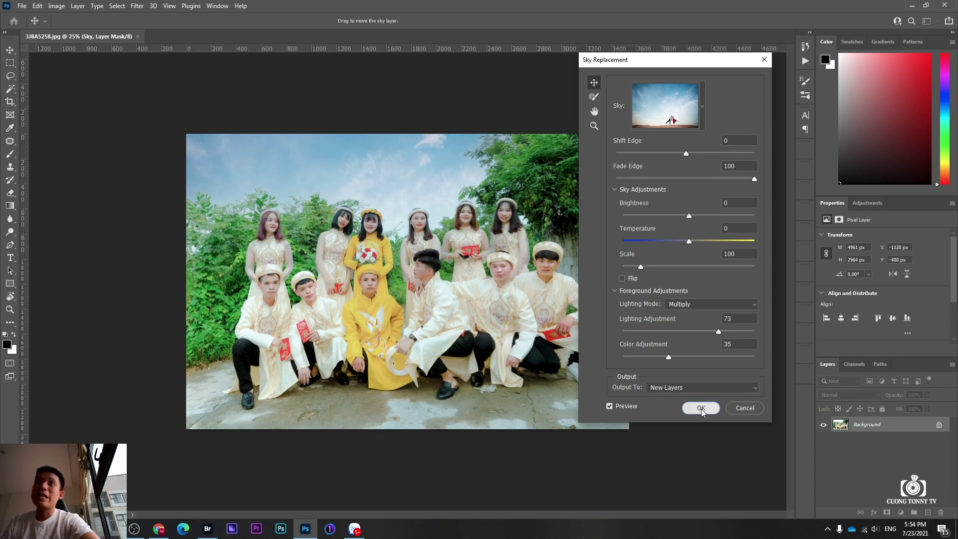
pyautogui.moveTo(411, 236); pyautogui.dragTo(424, 204)
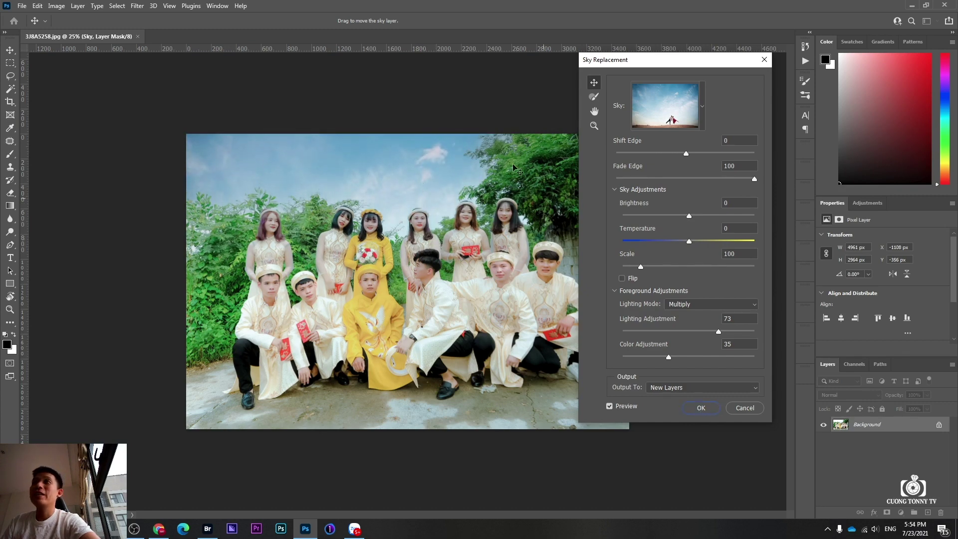
pyautogui.click(706, 412)
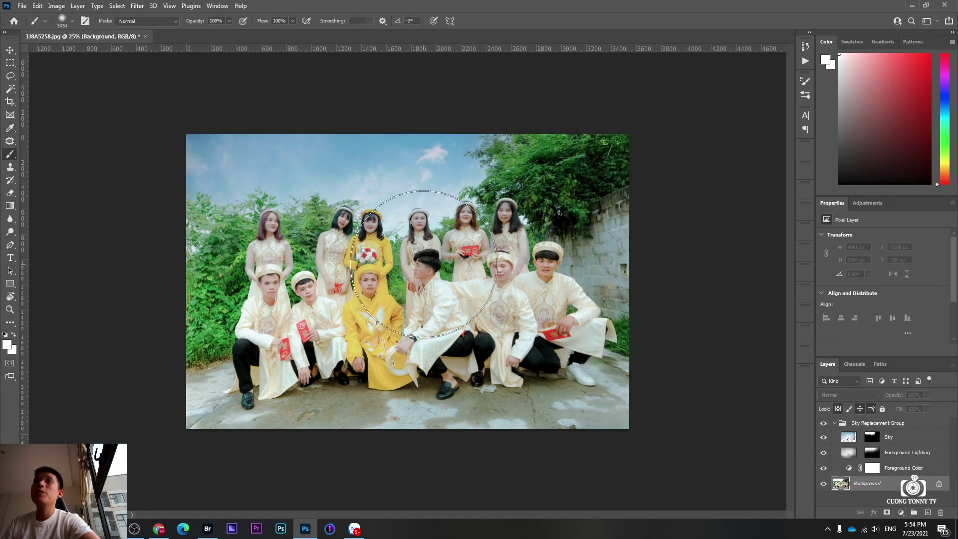
pyautogui.click(877, 435)
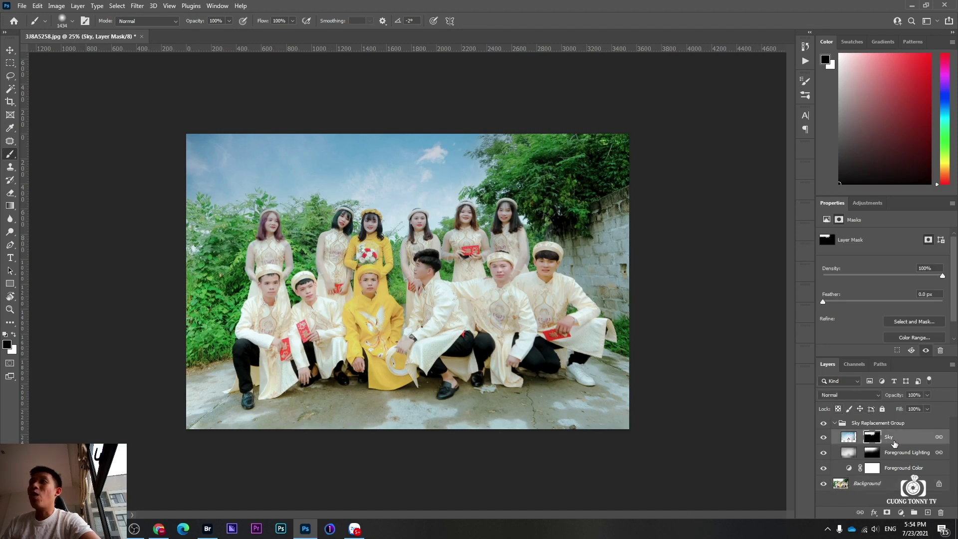
pyautogui.click(878, 452)
pyautogui.click(871, 437)
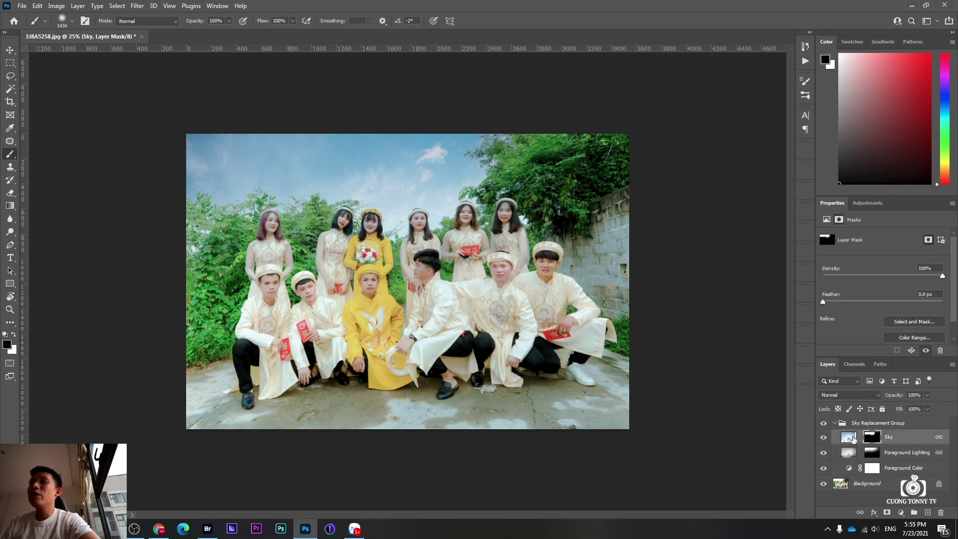
pyautogui.click(823, 437)
pyautogui.scroll(5, 344, 238)
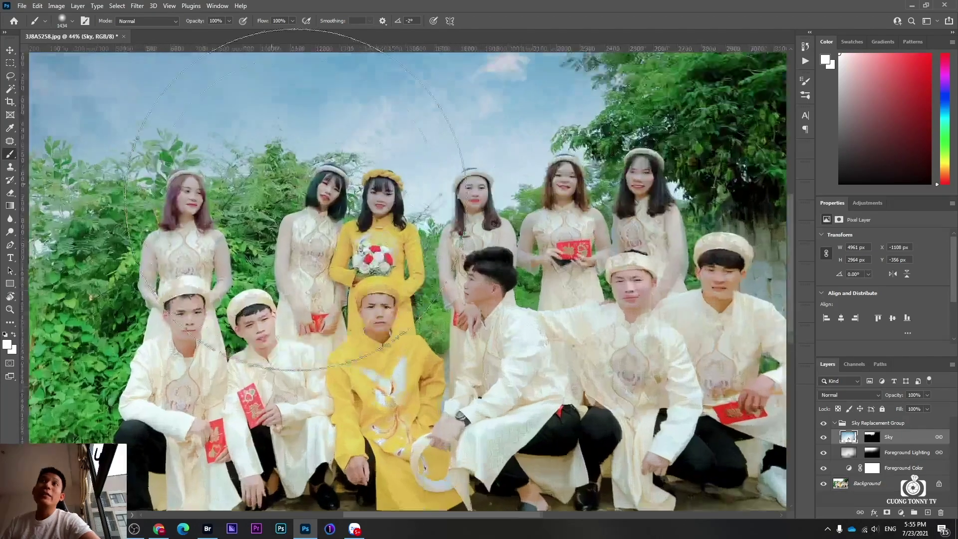
pyautogui.hotkey('ctrl', '\\')
pyautogui.press('d')
pyautogui.moveTo(549, 335); pyautogui.dragTo(781, 409)
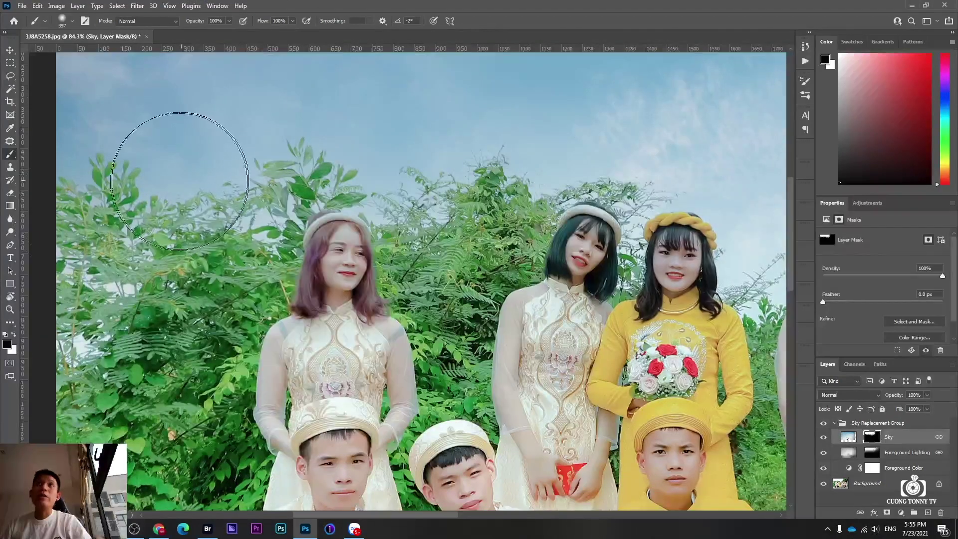
pyautogui.rightClick(10, 153)
pyautogui.click(49, 155)
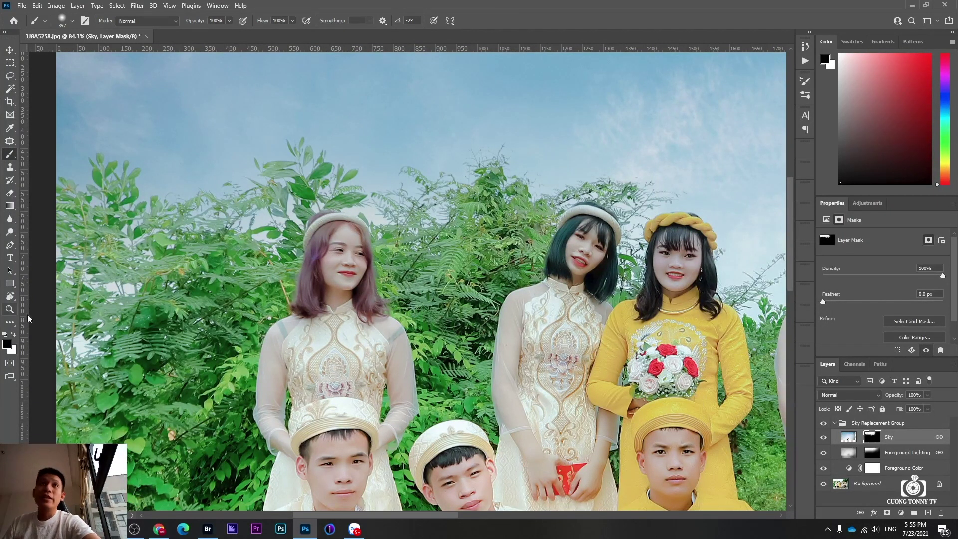
pyautogui.click(14, 334)
pyautogui.moveTo(339, 250); pyautogui.dragTo(331, 279)
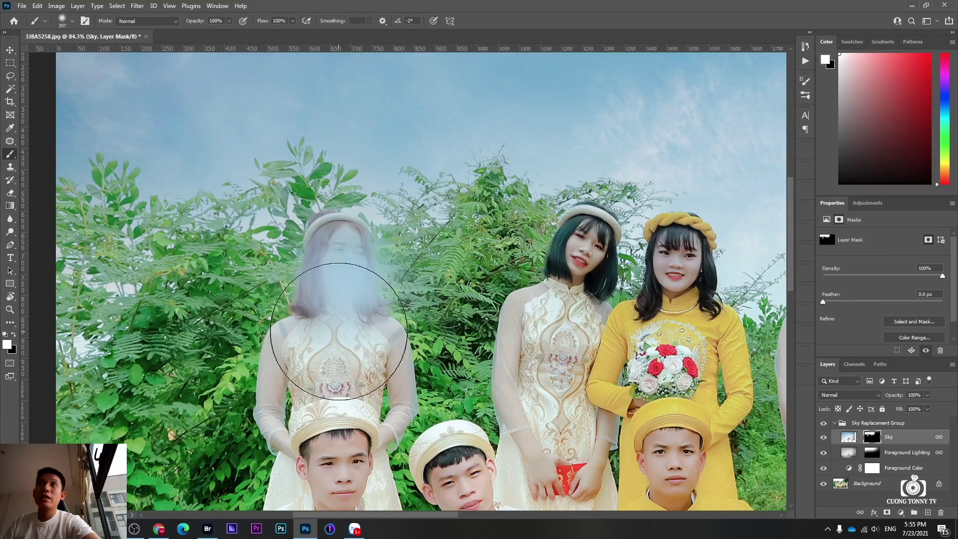
pyautogui.hotkey('ctrl', 'z')
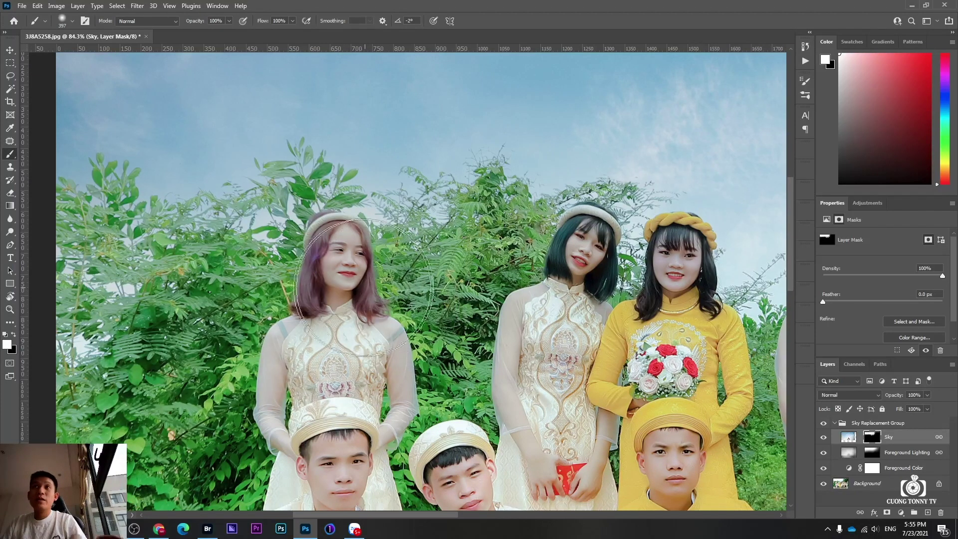
pyautogui.click(331, 252)
pyautogui.hotkey('ctrl', 'z')
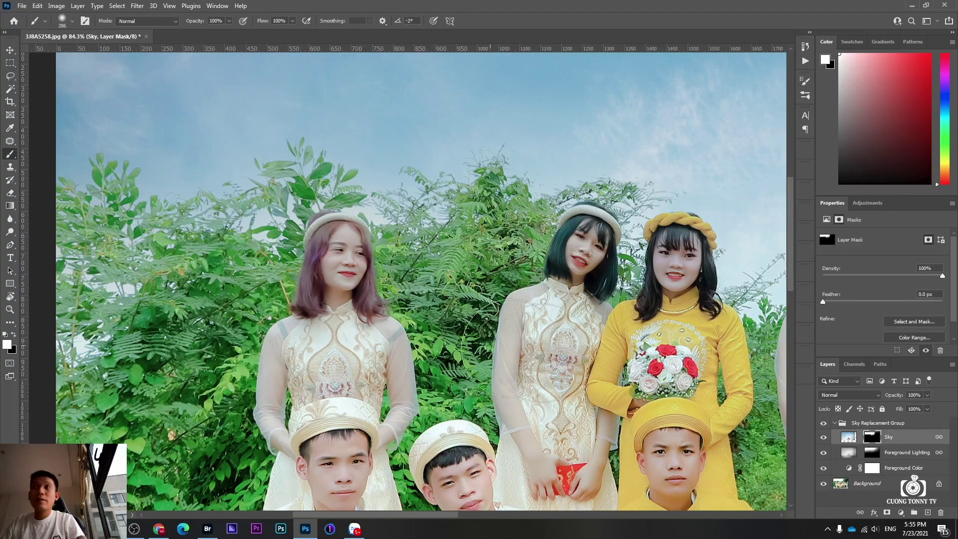
pyautogui.click(840, 427)
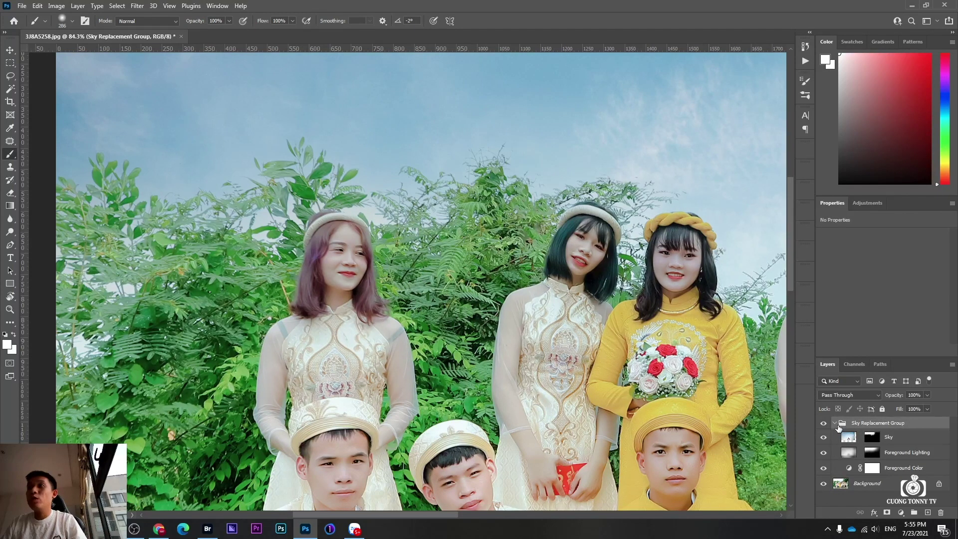
# Add a layer mask to the Sky Replacement Group and paint it around the left girl's head.
pyautogui.click(835, 423)
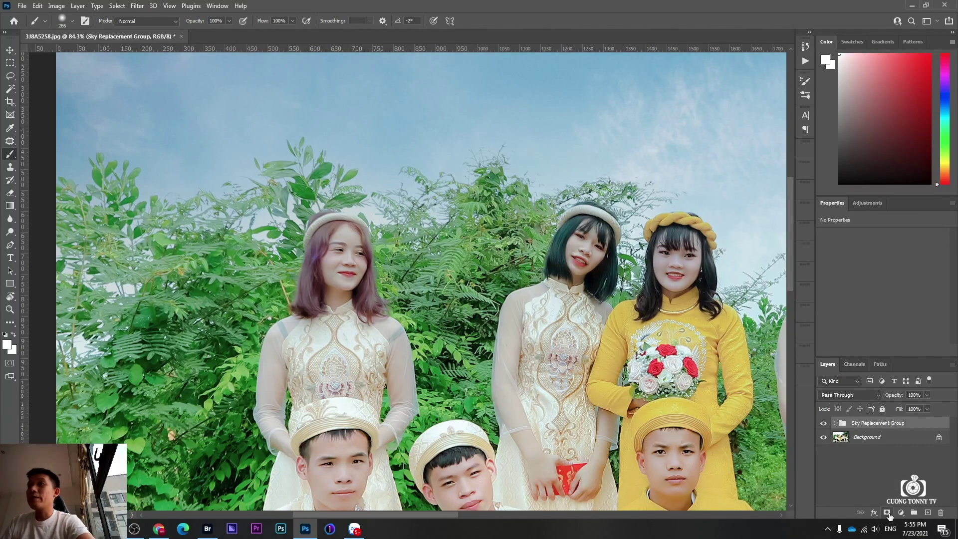
pyautogui.click(887, 513)
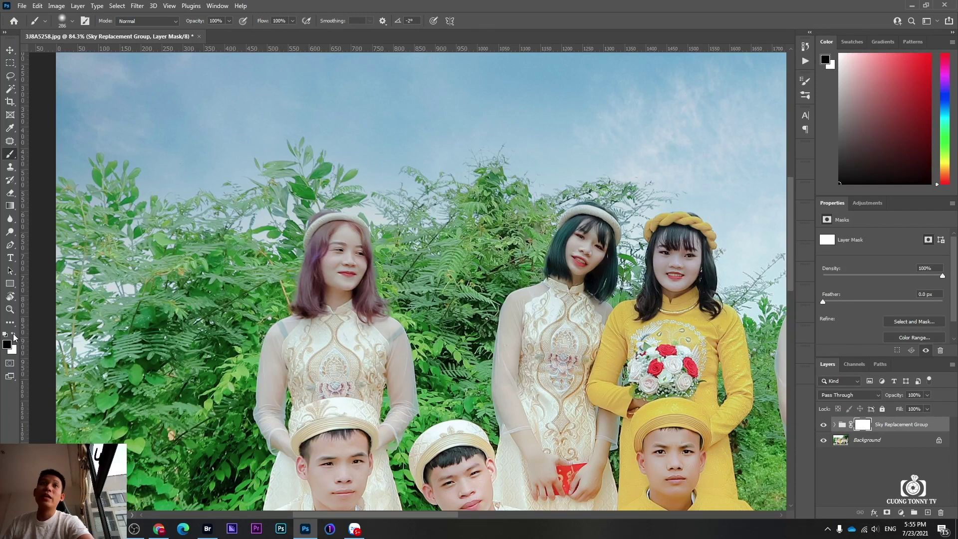
pyautogui.moveTo(319, 225); pyautogui.dragTo(418, 369)
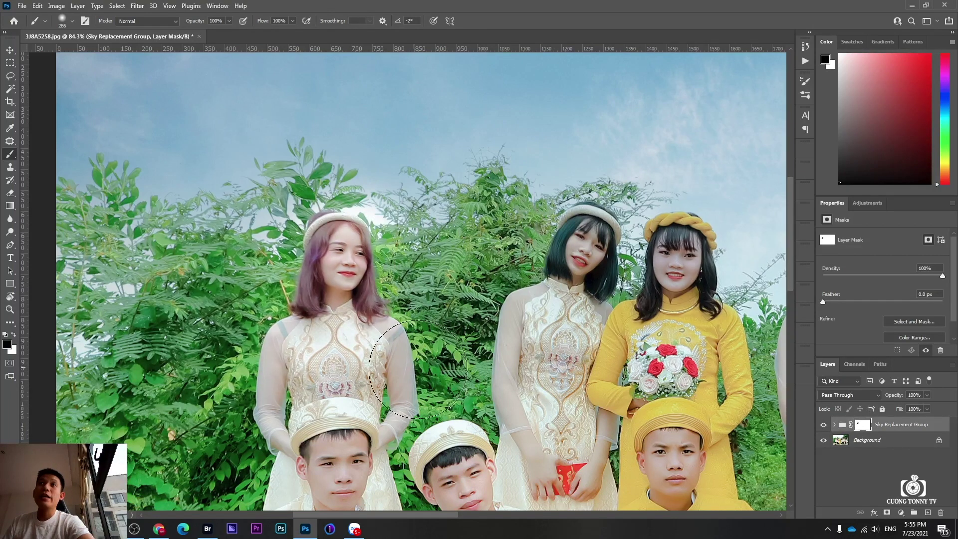
pyautogui.scroll(-2, 378, 343)
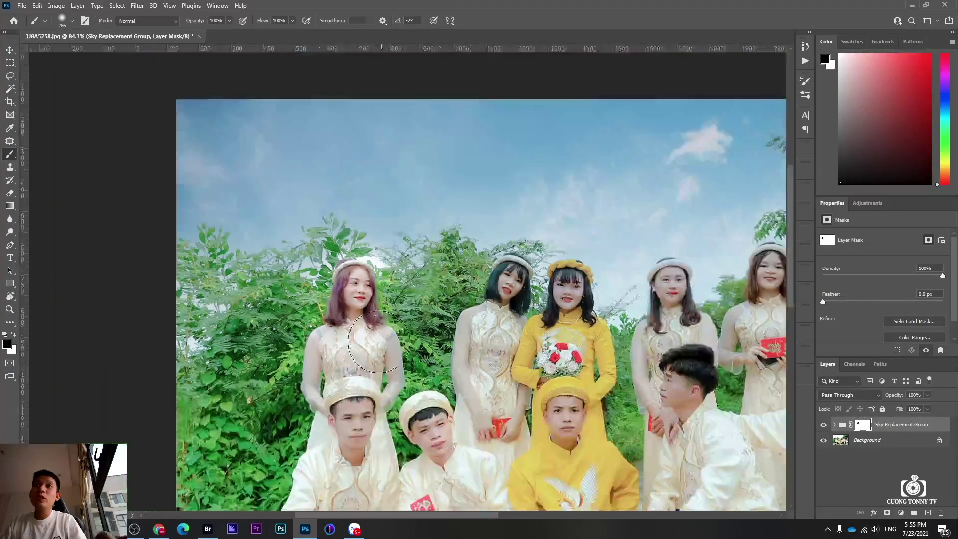
pyautogui.hscroll(2, 349, 349)
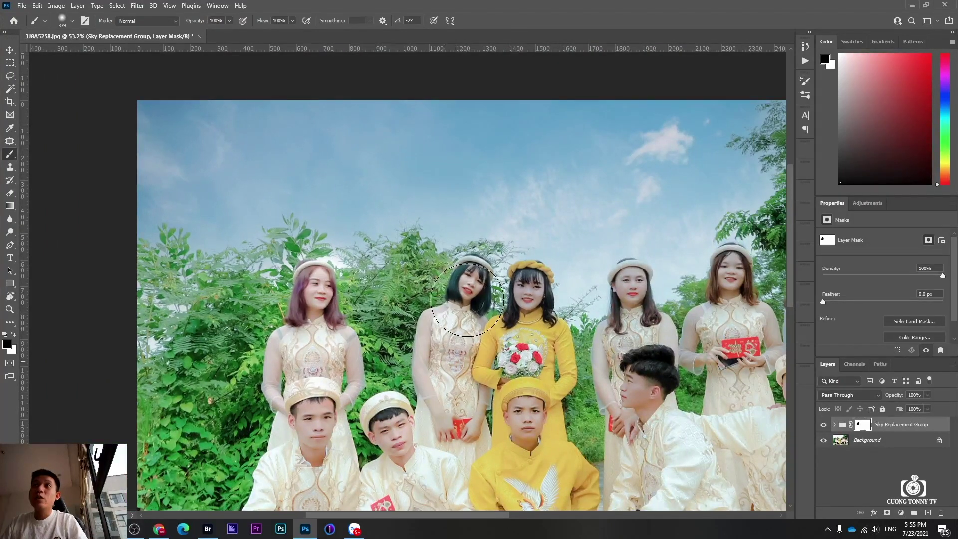
pyautogui.scroll(-1, 467, 309)
pyautogui.scroll(1, 468, 329)
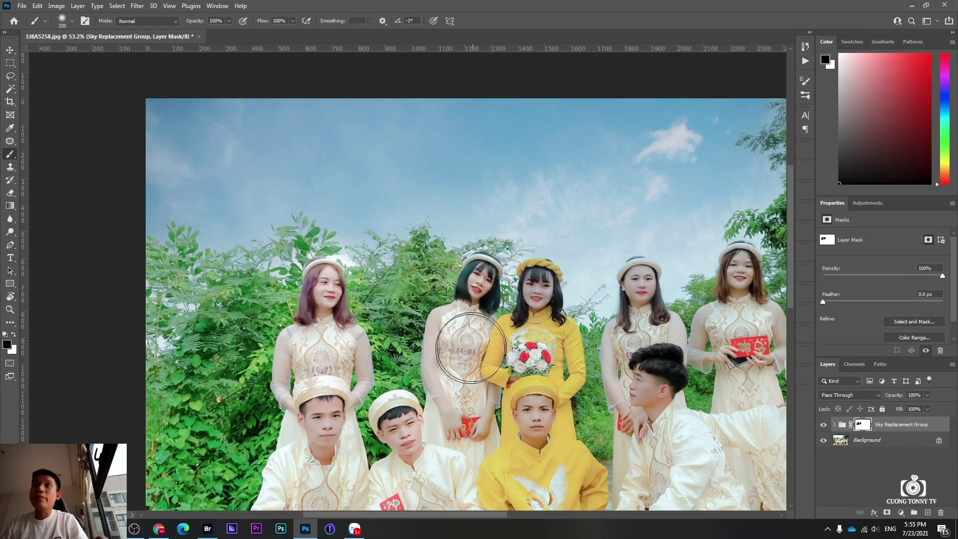
pyautogui.scroll(3, 526, 317)
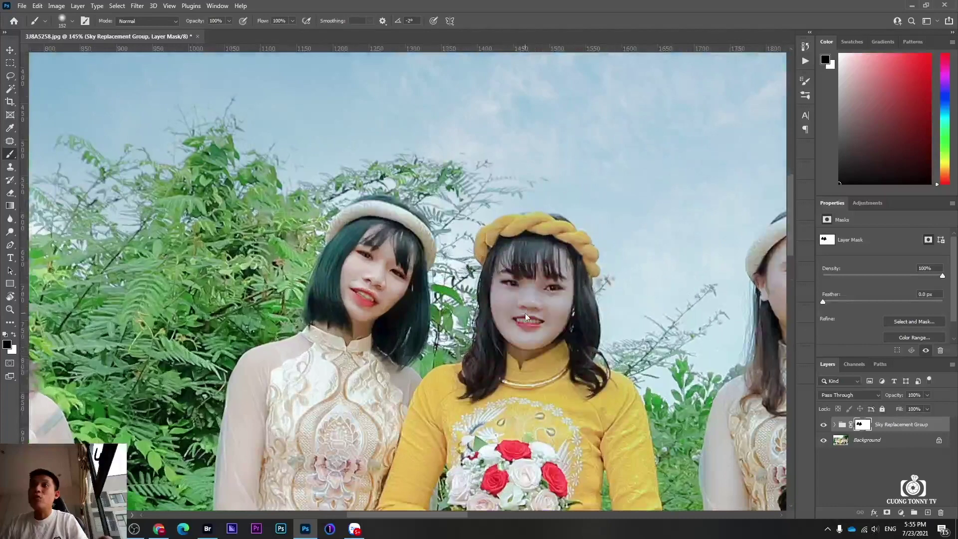
pyautogui.scroll(-2, 414, 307)
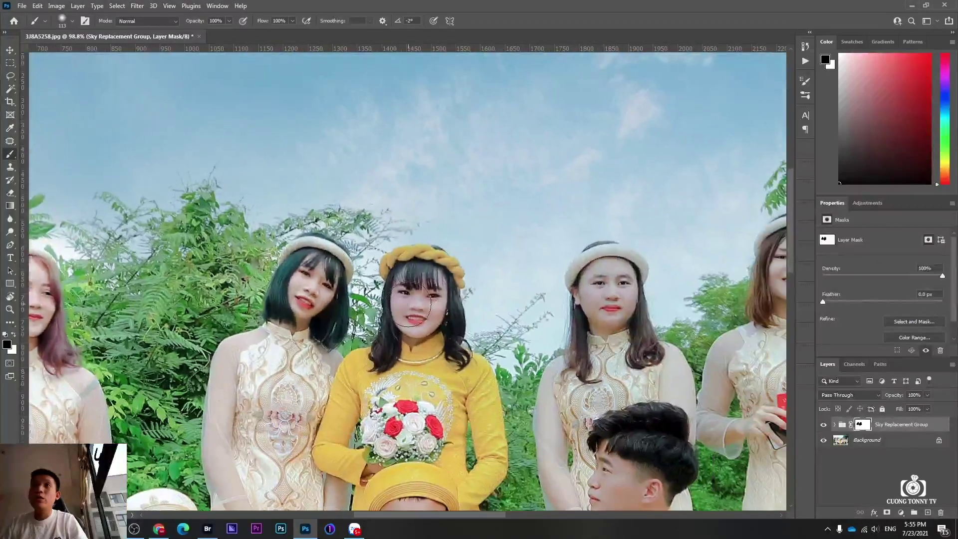
pyautogui.hscroll(5, 435, 302)
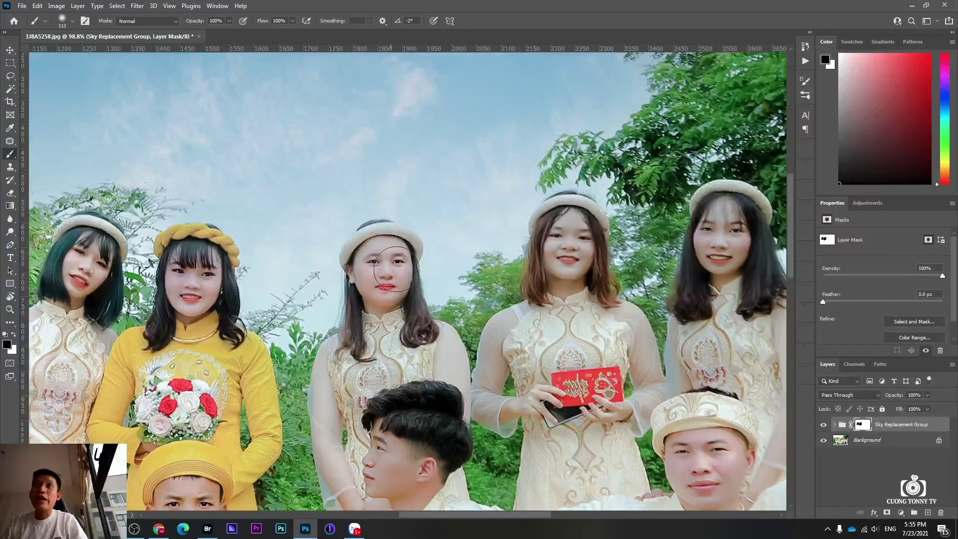
pyautogui.hscroll(3, 395, 269)
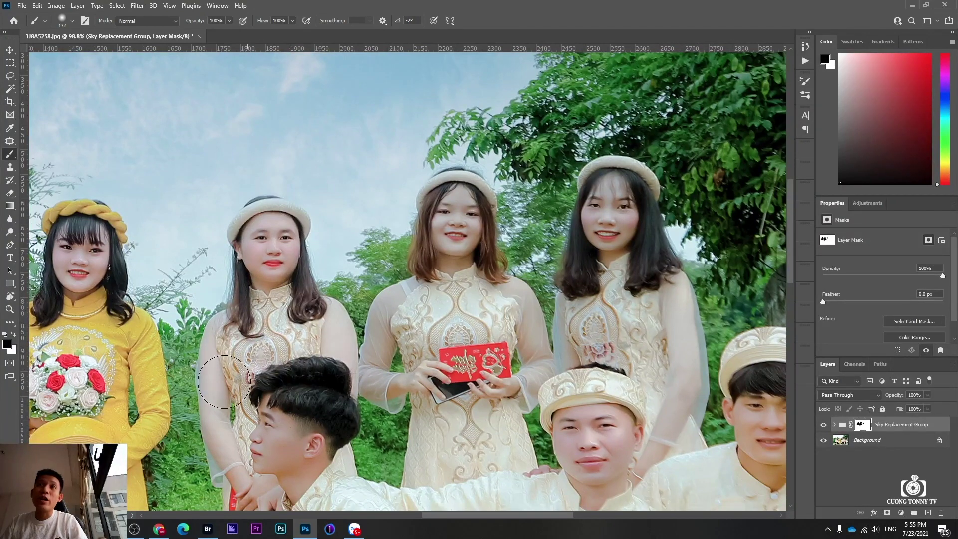
# Enlarge the brush and continue masking across the girls on the right.
pyautogui.moveTo(224, 381); pyautogui.dragTo(369, 296)
pyautogui.press(']')
pyautogui.press(']')
pyautogui.press(']')
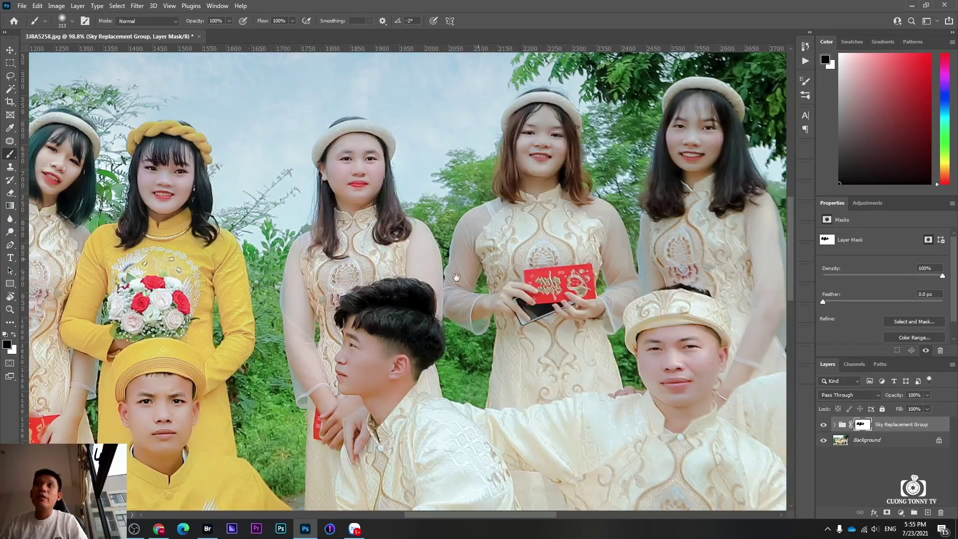
pyautogui.hscroll(3, 313, 383)
pyautogui.scroll(2, 313, 383)
pyautogui.hscroll(3, 553, 345)
pyautogui.scroll(2, 554, 345)
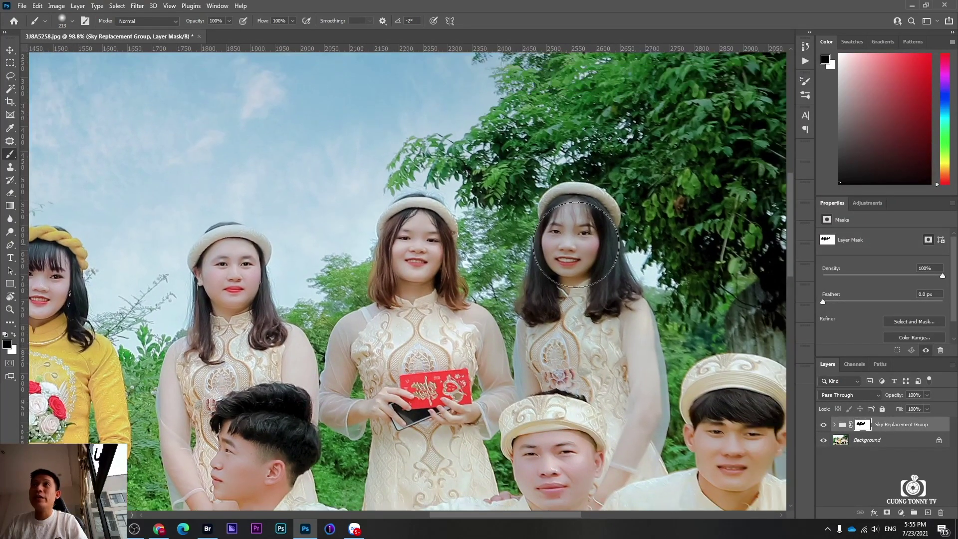
pyautogui.scroll(-2, 556, 302)
pyautogui.scroll(-2, 609, 353)
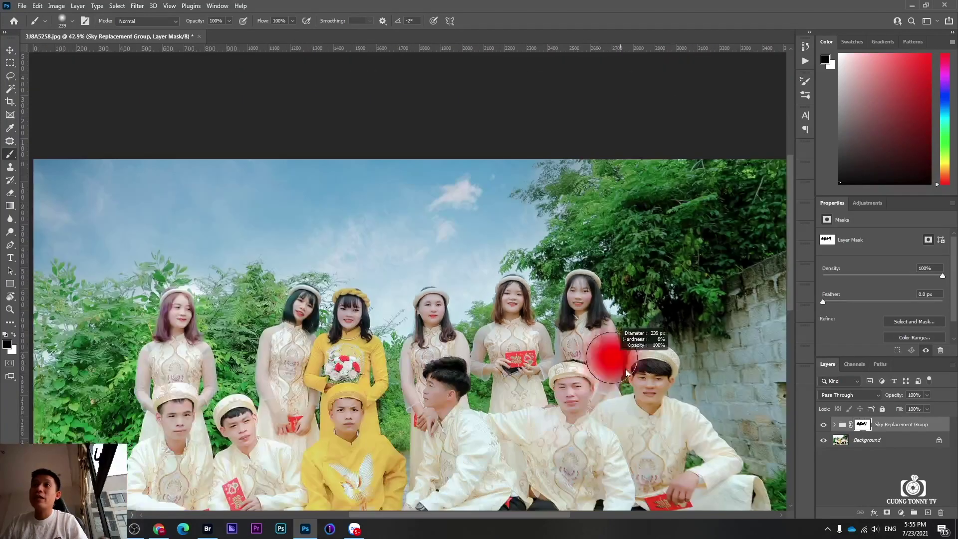
pyautogui.scroll(1, 477, 315)
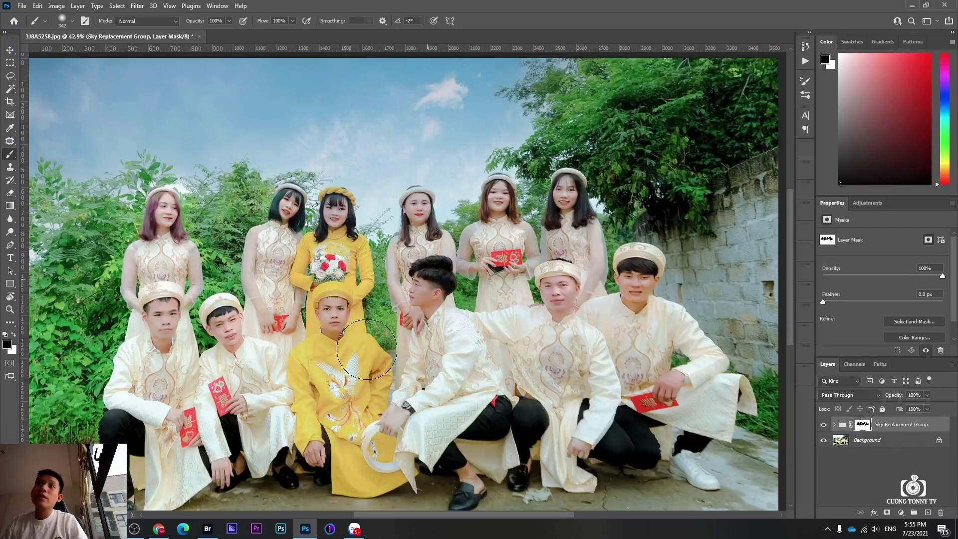
pyautogui.hscroll(-5, 335, 305)
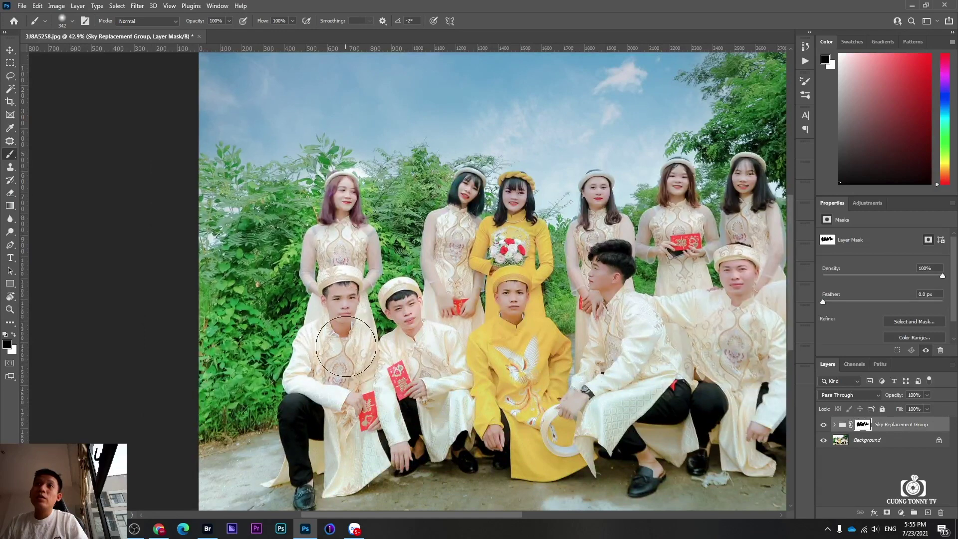
pyautogui.scroll(-2, 379, 359)
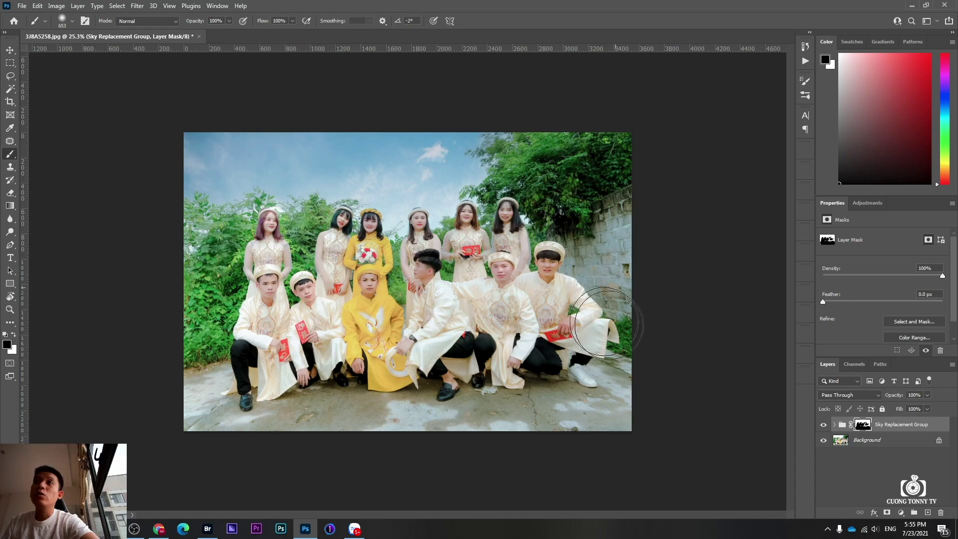
pyautogui.scroll(2, 479, 299)
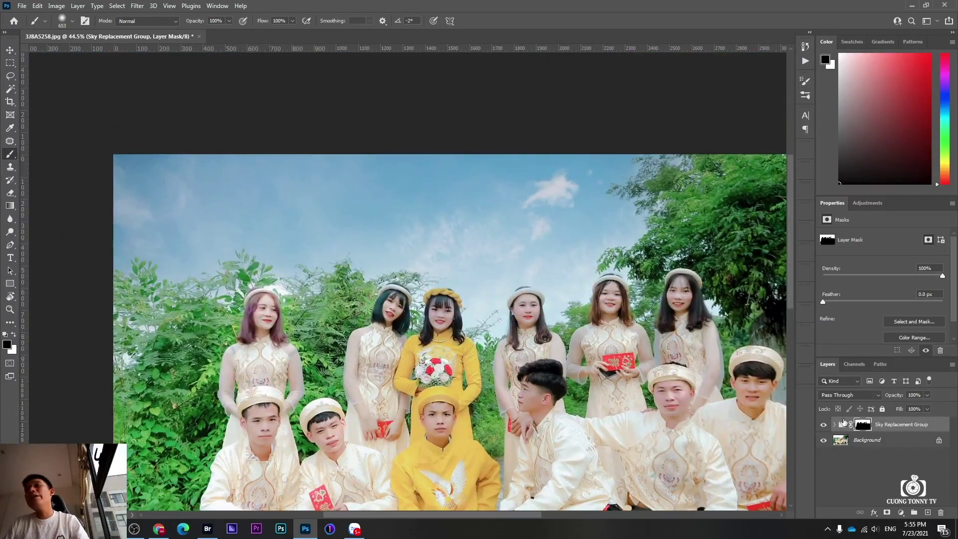
pyautogui.scroll(-2, 449, 279)
pyautogui.hotkey('ctrl', 't')
pyautogui.scroll(-1, 252, 278)
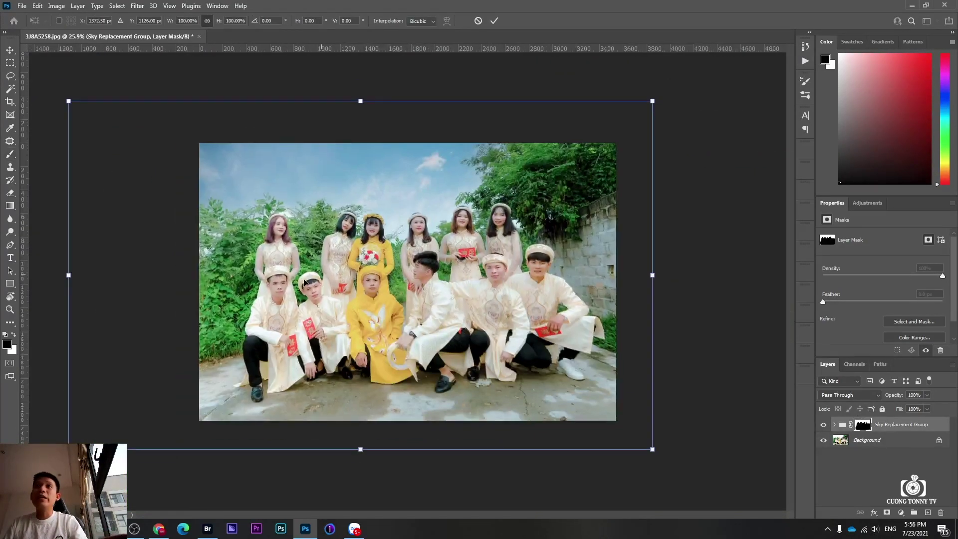
pyautogui.scroll(-1, 252, 277)
pyautogui.moveTo(173, 279); pyautogui.dragTo(127, 277)
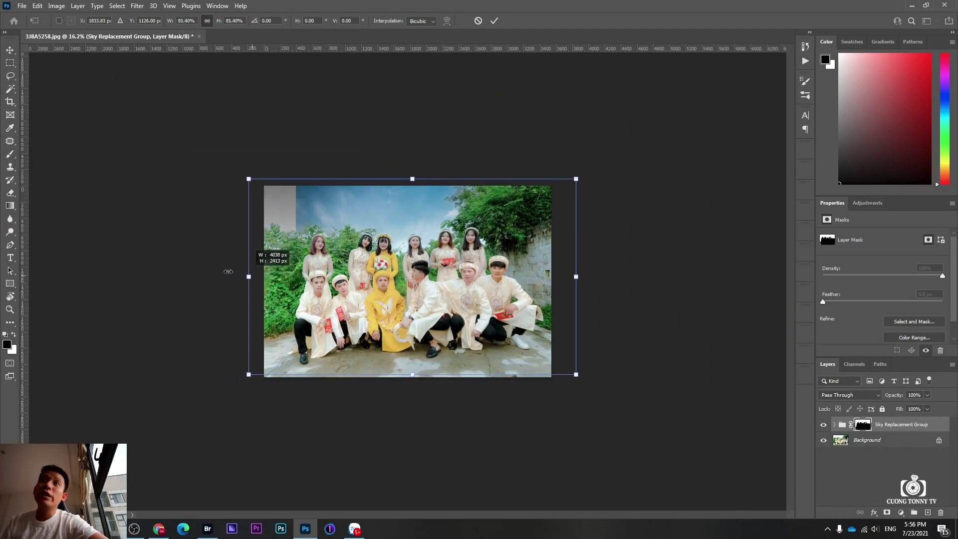
pyautogui.hotkey('ctrl', 'z')
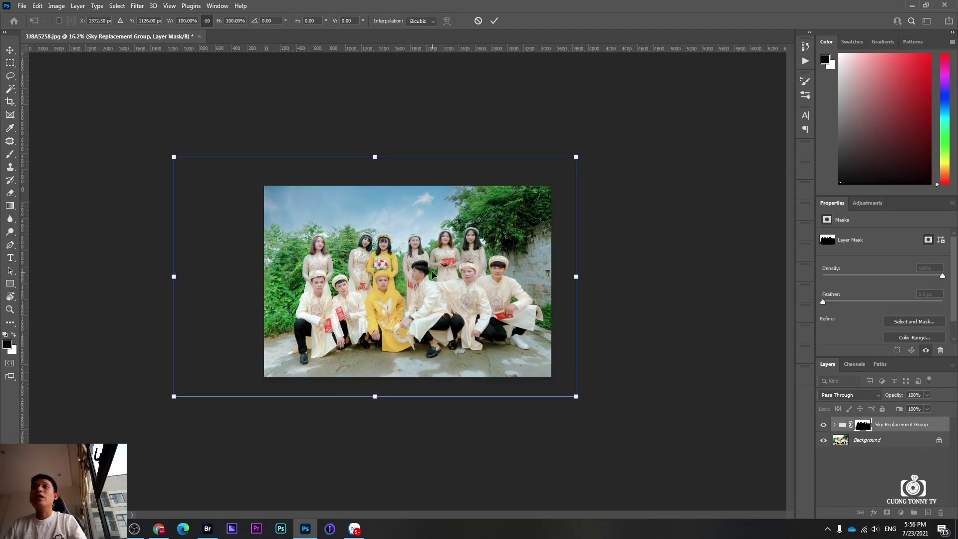
pyautogui.press('Return')
pyautogui.press('b')
pyautogui.rightClick(433, 274)
pyautogui.scroll(4, 433, 199)
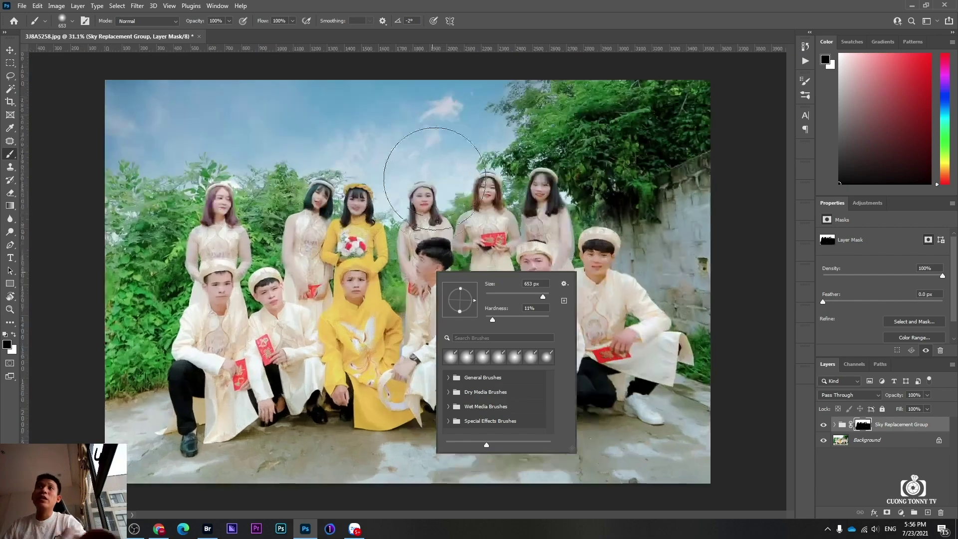
pyautogui.press('Escape')
pyautogui.scroll(3, 349, 325)
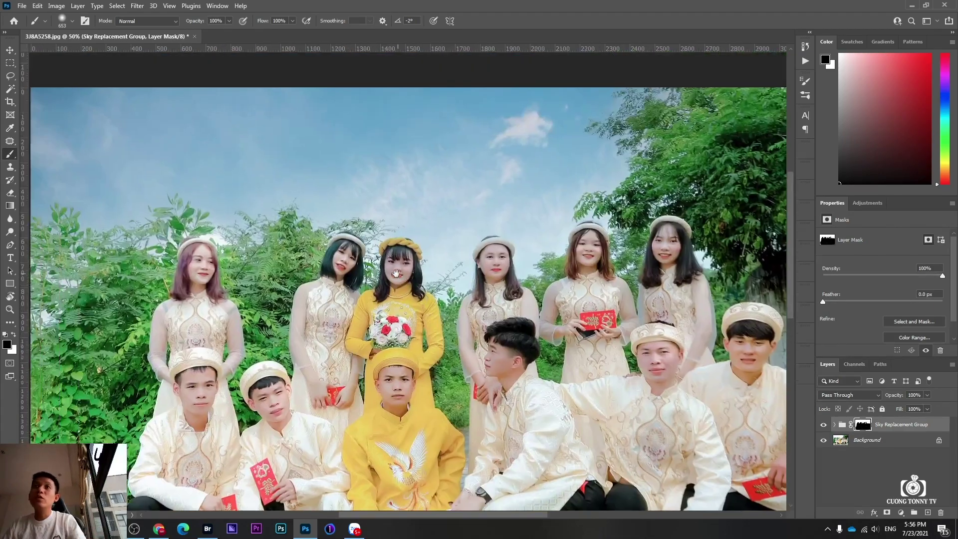
pyautogui.scroll(-3, 350, 323)
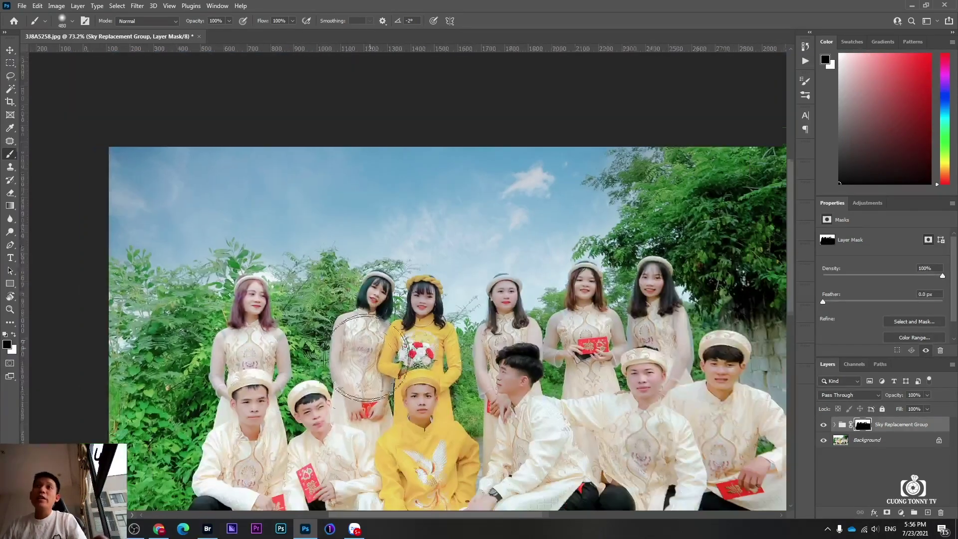
# Shift the Sky layer's Hue to -7 and Saturation to +23.
pyautogui.click(834, 427)
pyautogui.click(888, 439)
pyautogui.scroll(-2, 529, 291)
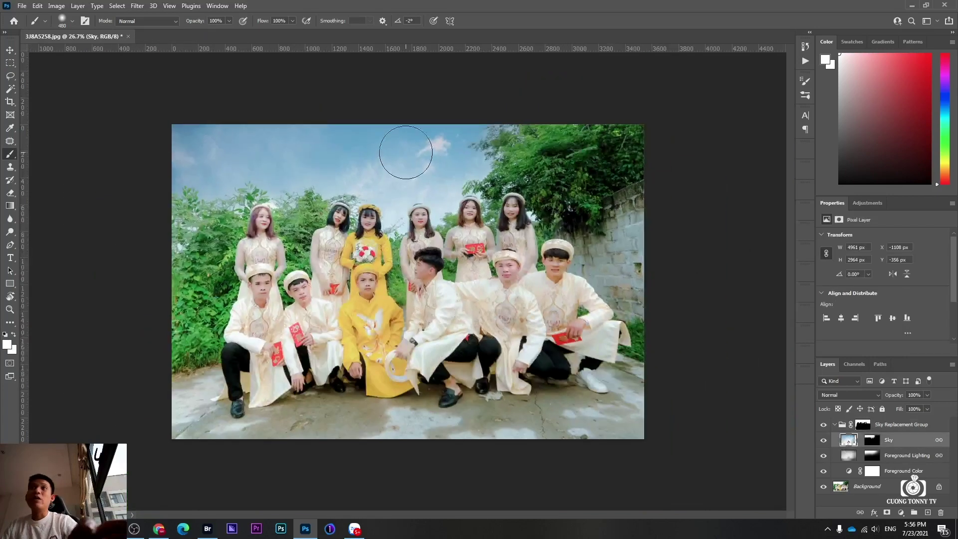
pyautogui.scroll(1, 409, 158)
pyautogui.hotkey('ctrl', 'u')
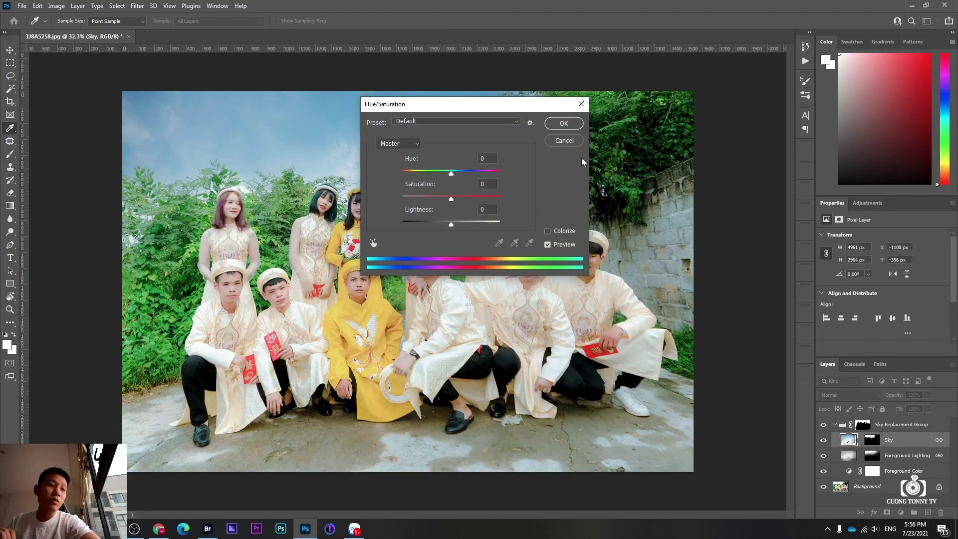
pyautogui.moveTo(462, 107); pyautogui.dragTo(668, 117)
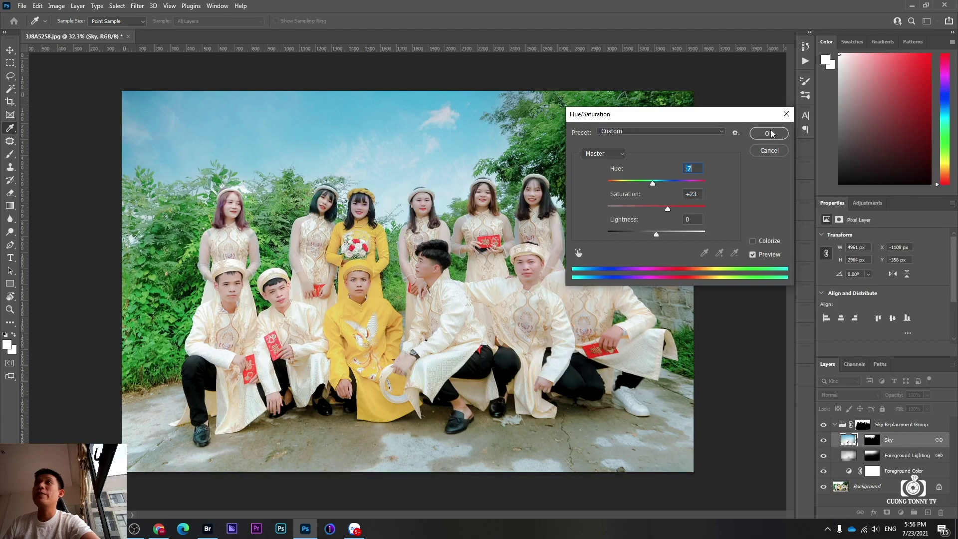
pyautogui.press('Return')
pyautogui.press('b')
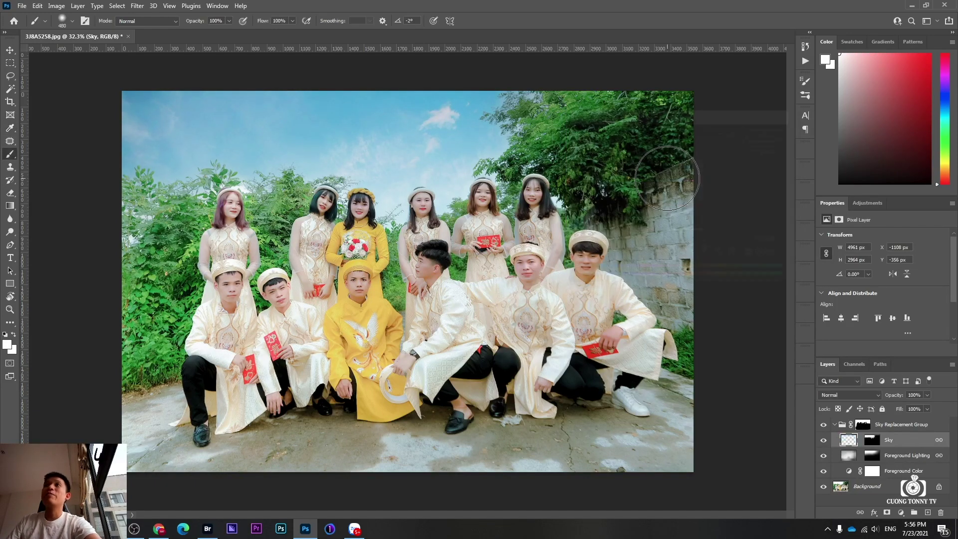
# Apply a 25-pixel Gaussian Blur to the Sky layer and fit the photo in view.
pyautogui.scroll(2, 359, 145)
pyautogui.scroll(1, 360, 154)
pyautogui.scroll(3, 361, 155)
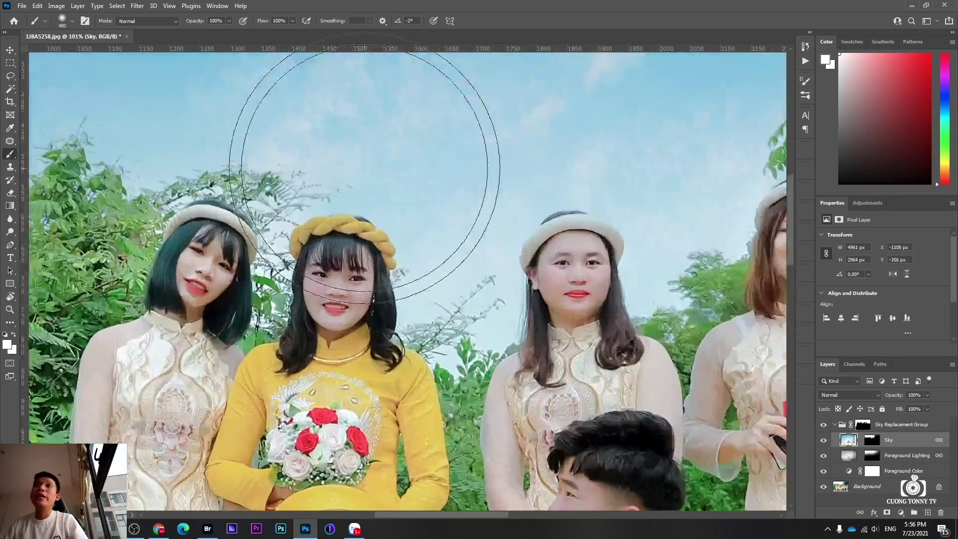
pyautogui.scroll(2, 362, 162)
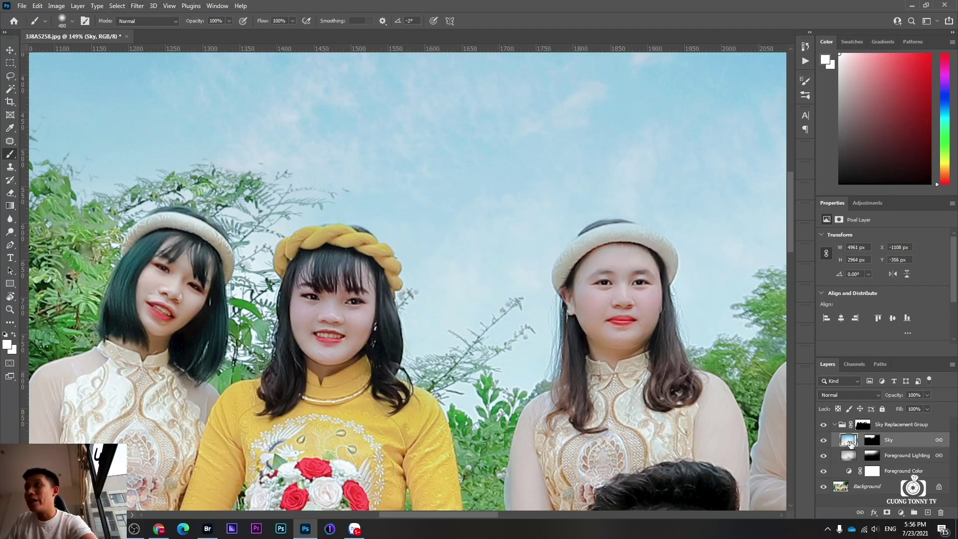
pyautogui.click(139, 6)
pyautogui.moveTo(143, 133)
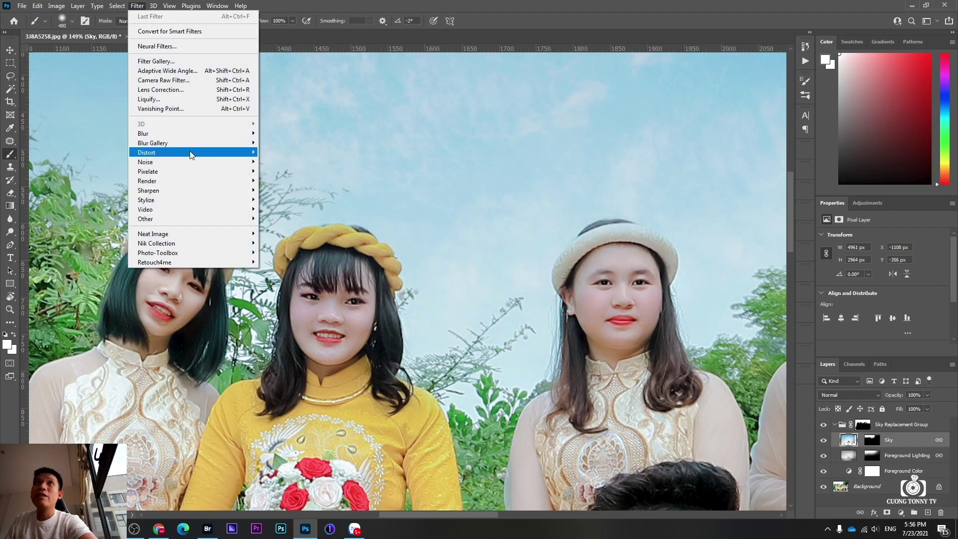
pyautogui.click(284, 172)
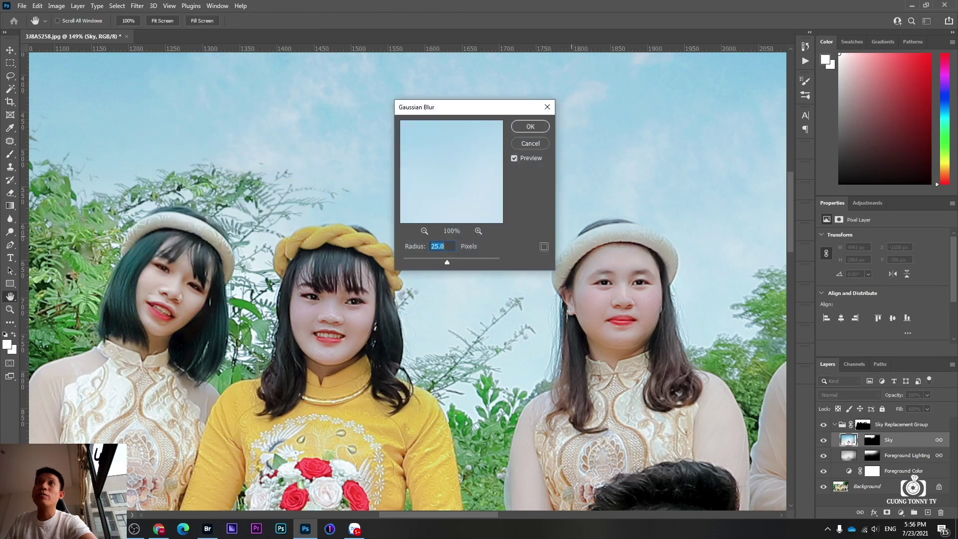
pyautogui.write('2')
pyautogui.press('Escape')
pyautogui.press('b')
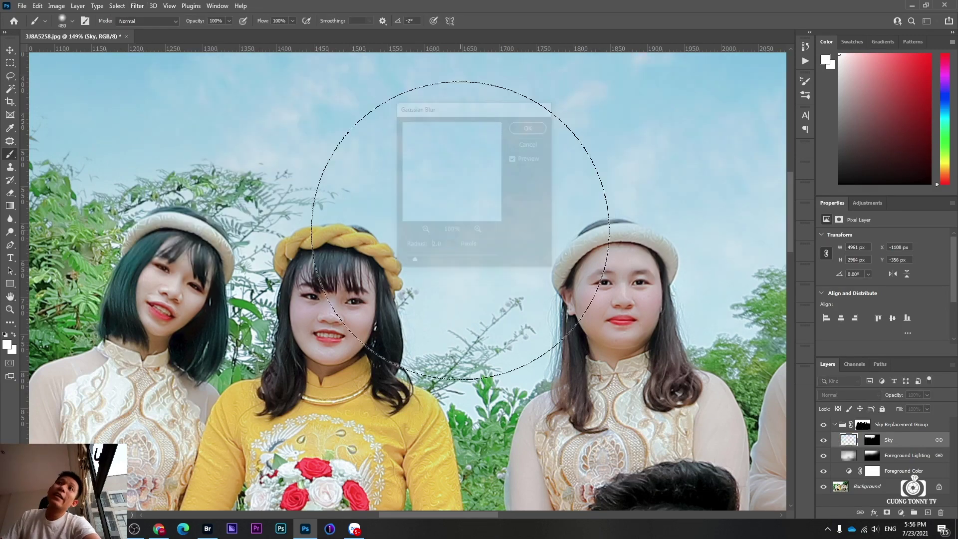
pyautogui.hotkey('ctrl', '0')
pyautogui.scroll(-3, 349, 199)
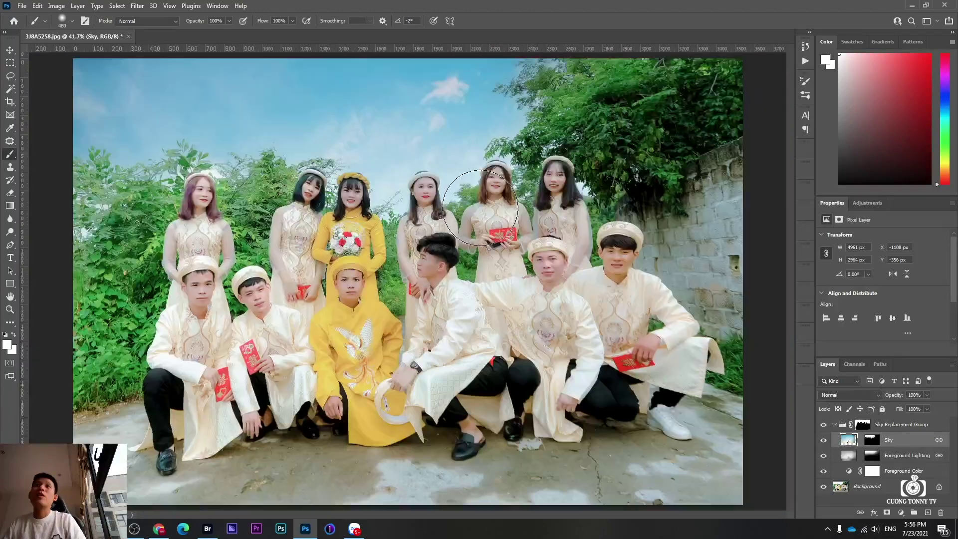
# Target the Sky Replacement Group mask and toggle the group to compare with the original.
pyautogui.scroll(1, 231, 179)
pyautogui.scroll(1, 232, 180)
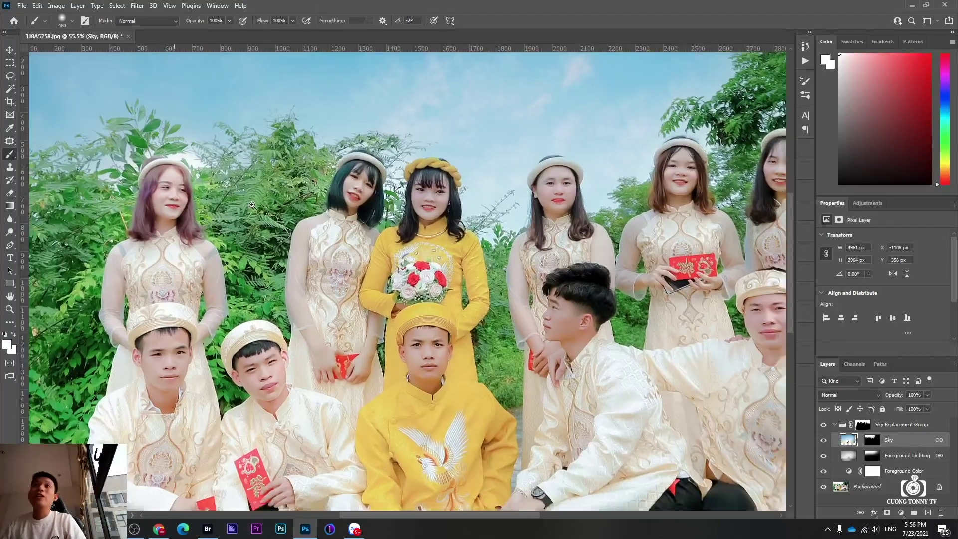
pyautogui.click(862, 424)
pyautogui.scroll(1, 319, 269)
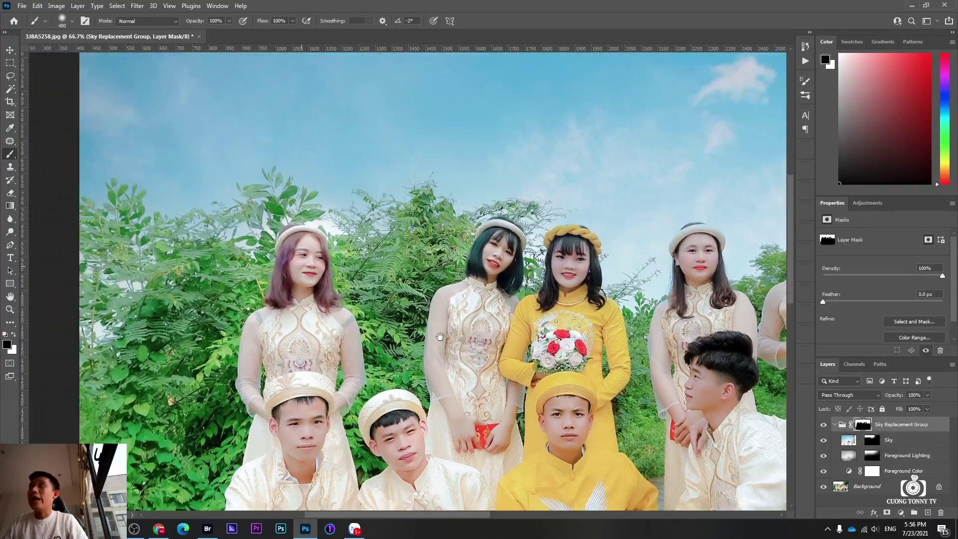
pyautogui.scroll(1, 304, 254)
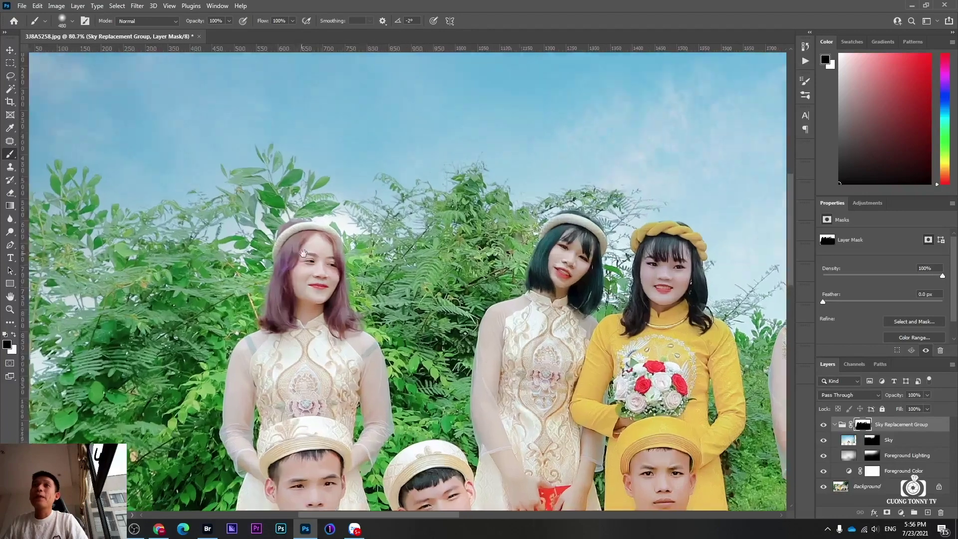
pyautogui.click(824, 425)
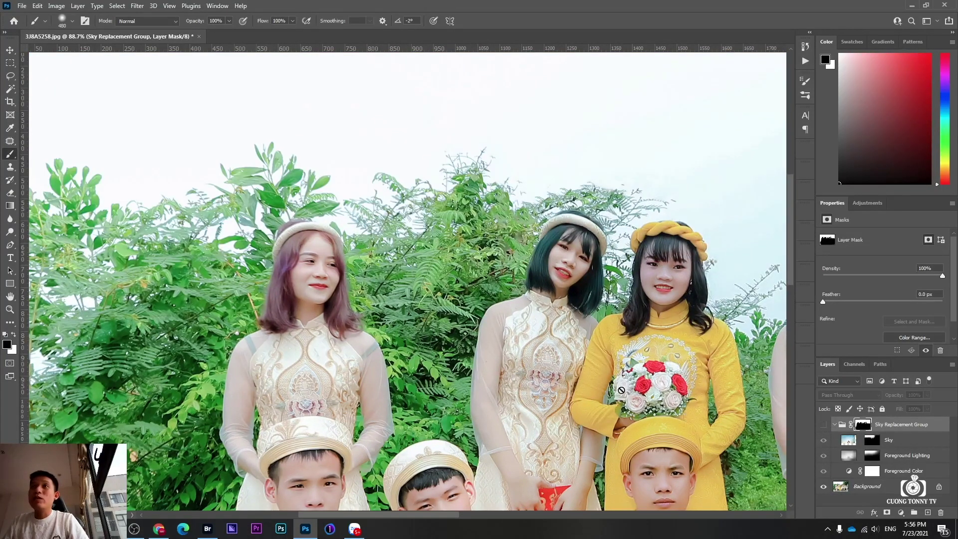
pyautogui.click(824, 427)
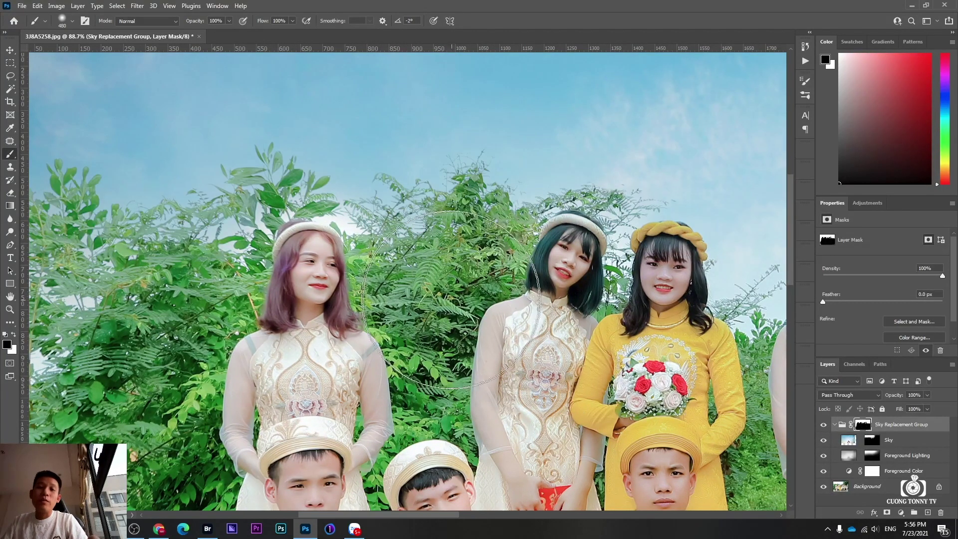
# With a smaller white brush at about 13% flow, paint the new sky over the treetop leaves.
pyautogui.moveTo(330, 216); pyautogui.dragTo(317, 215)
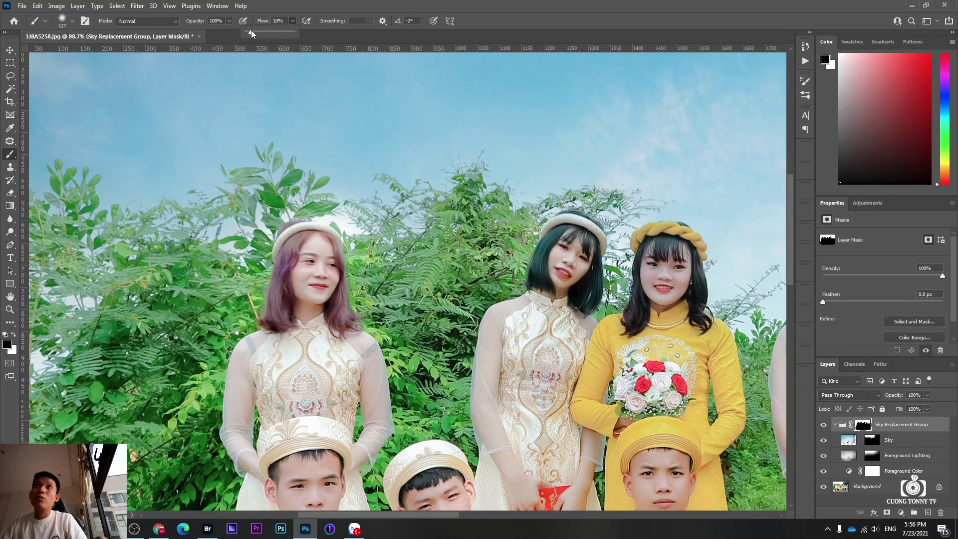
pyautogui.moveTo(253, 31); pyautogui.dragTo(252, 32)
pyautogui.moveTo(349, 222)
pyautogui.mouseDown()
pyautogui.moveTo(287, 209)
pyautogui.moveTo(248, 234)
pyautogui.moveTo(282, 213)
pyautogui.mouseUp()
pyautogui.press('x')
pyautogui.moveTo(226, 253)
pyautogui.mouseDown()
pyautogui.moveTo(313, 203)
pyautogui.moveTo(365, 235)
pyautogui.moveTo(301, 214)
pyautogui.moveTo(231, 242)
pyautogui.moveTo(351, 213)
pyautogui.mouseUp()
pyautogui.scroll(3, 352, 213)
pyautogui.scroll(2, 351, 212)
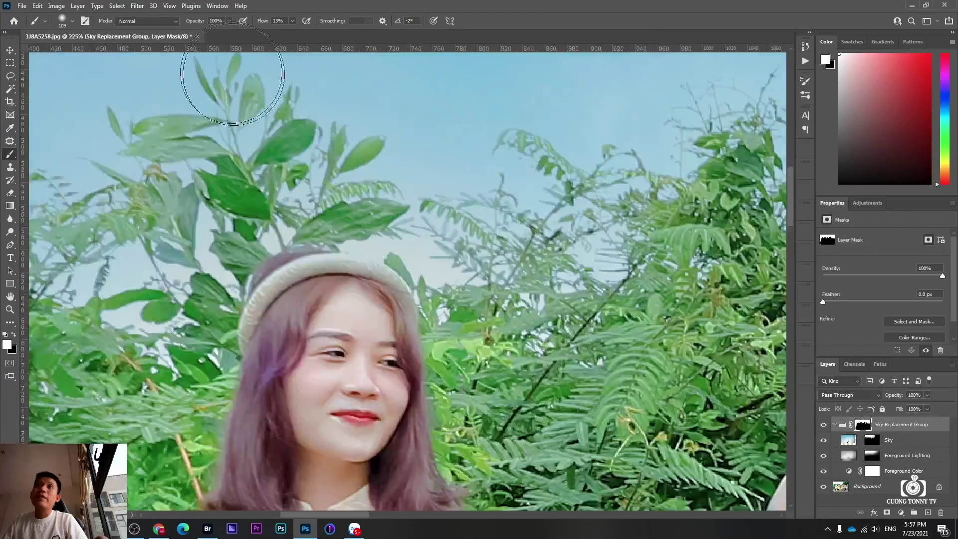
# Paint black at full flow along the top of the left girl's hat.
pyautogui.moveTo(293, 21); pyautogui.dragTo(338, 34)
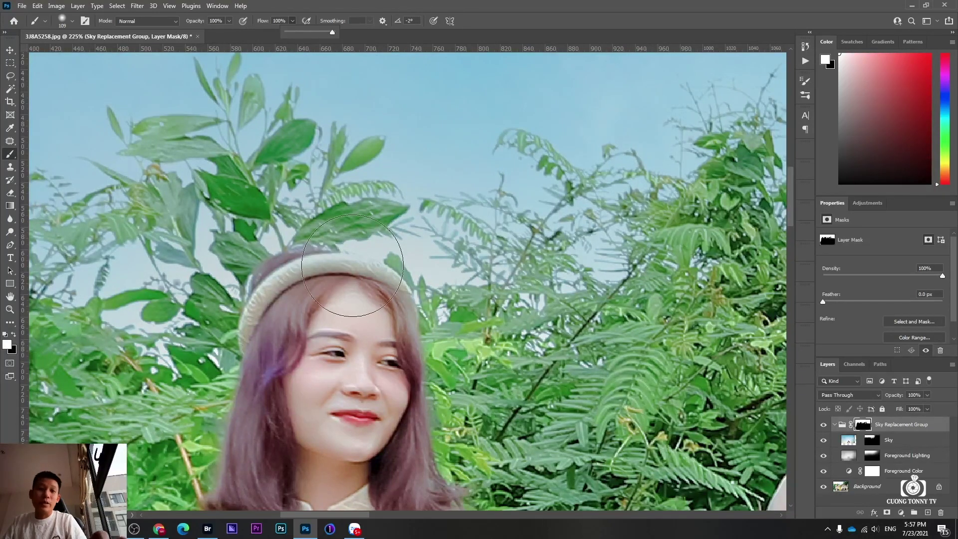
pyautogui.press('x')
pyautogui.scroll(2, 338, 246)
pyautogui.moveTo(239, 234)
pyautogui.mouseDown()
pyautogui.moveTo(197, 256)
pyautogui.moveTo(320, 220)
pyautogui.moveTo(369, 237)
pyautogui.moveTo(439, 331)
pyautogui.mouseUp()
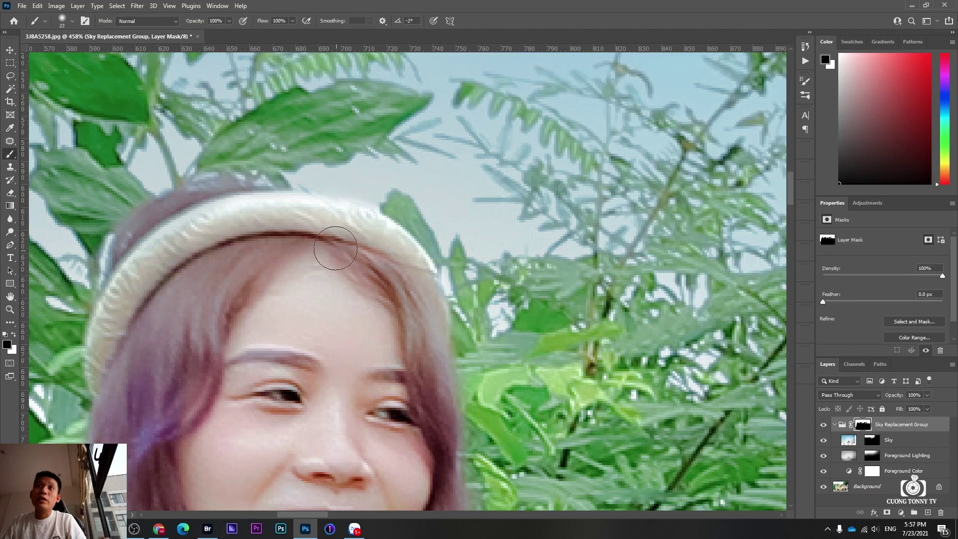
pyautogui.scroll(-3, 205, 213)
pyautogui.hscroll(-2, 205, 213)
# Enlarge the brush to about 69 px and move on to the lower half of the group.
pyautogui.press(']')
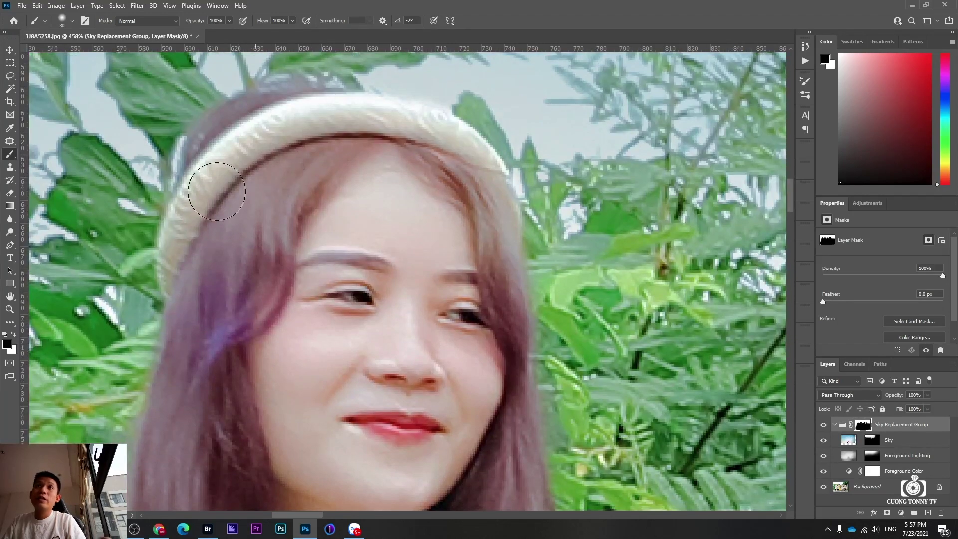
pyautogui.scroll(-3, 216, 191)
pyautogui.press(']')
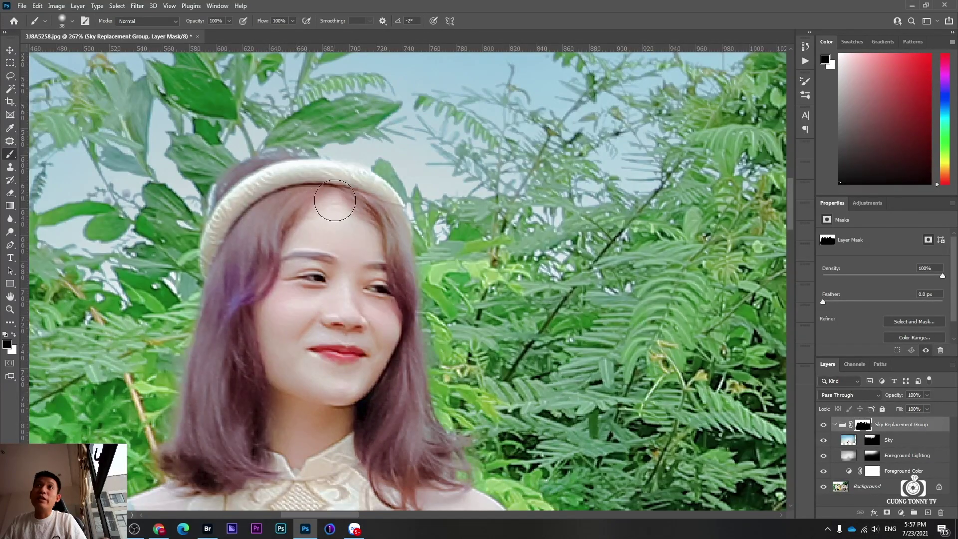
pyautogui.scroll(-2, 339, 240)
pyautogui.keyDown('alt'); pyautogui.rightClick(296, 303); pyautogui.keyUp('alt')
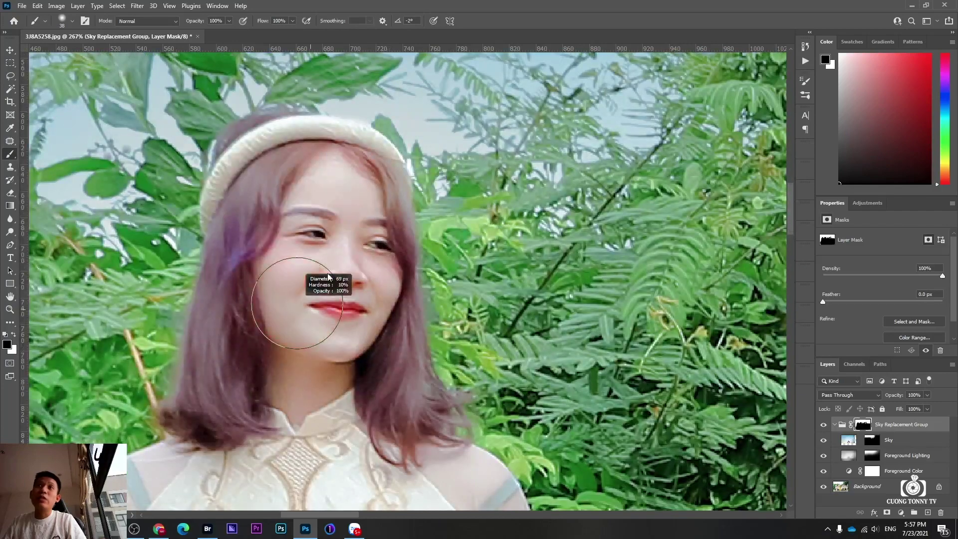
pyautogui.scroll(-3, 310, 299)
pyautogui.scroll(-2, 307, 305)
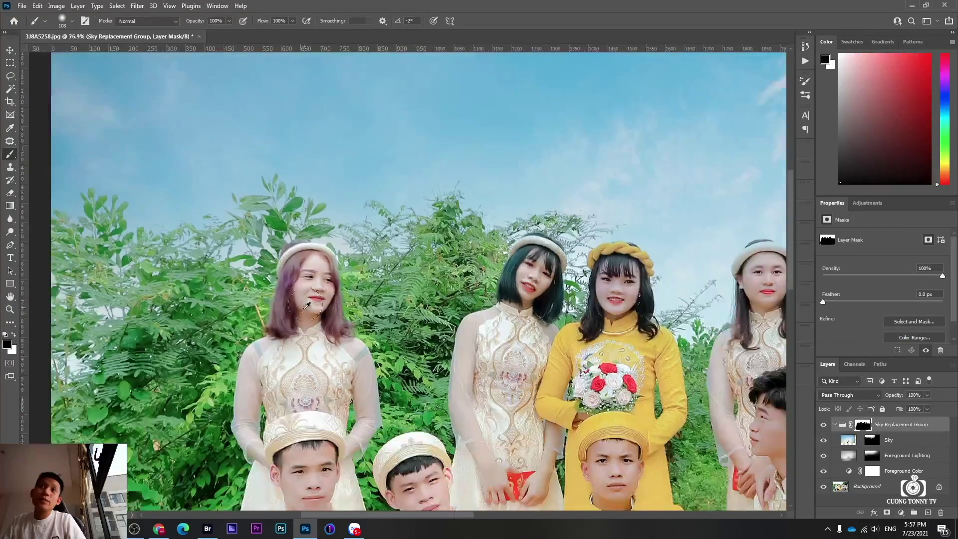
pyautogui.press(']')
pyautogui.press(']')
pyautogui.moveTo(267, 464); pyautogui.dragTo(284, 329)
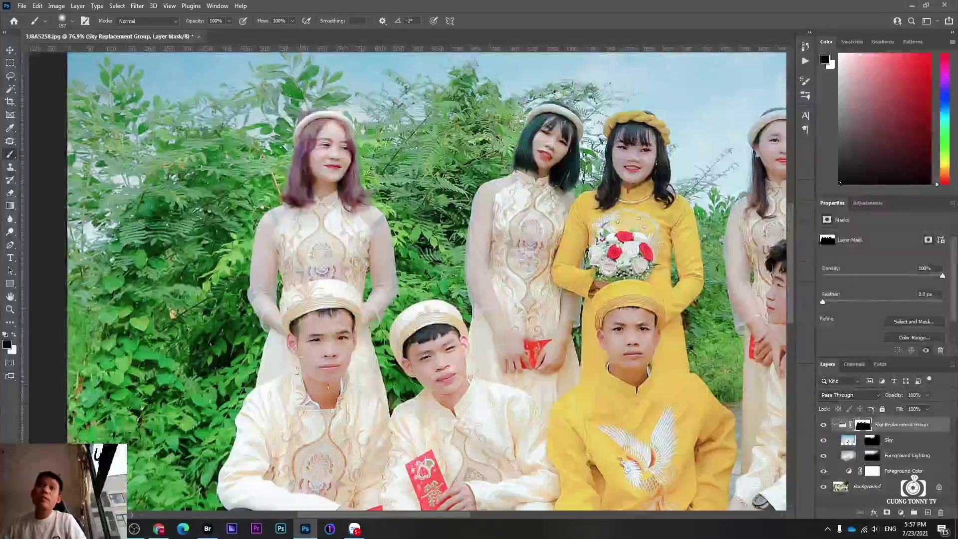
pyautogui.scroll(-2, 478, 278)
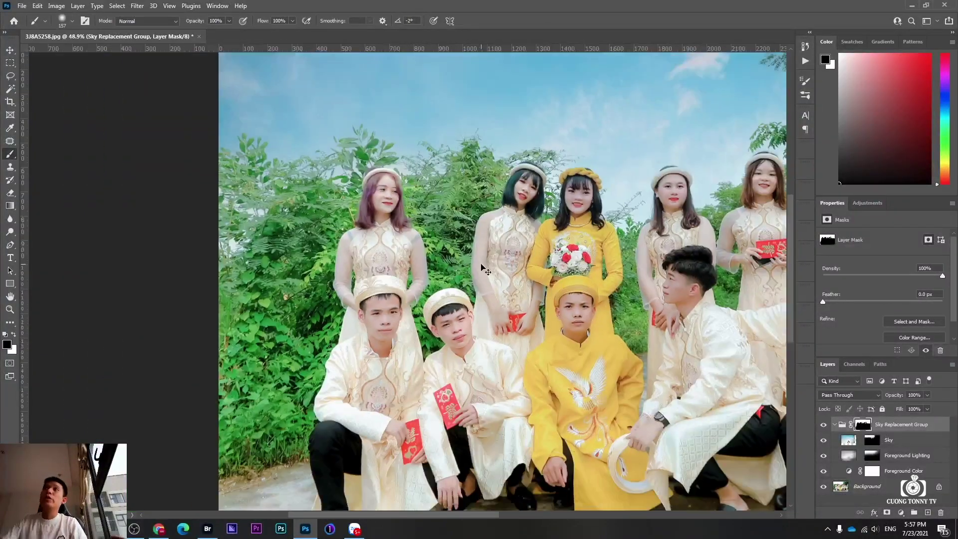
pyautogui.scroll(-1, 642, 460)
# Compare before and after, then set the Sky Replacement Group opacity to 85%.
pyautogui.click(823, 425)
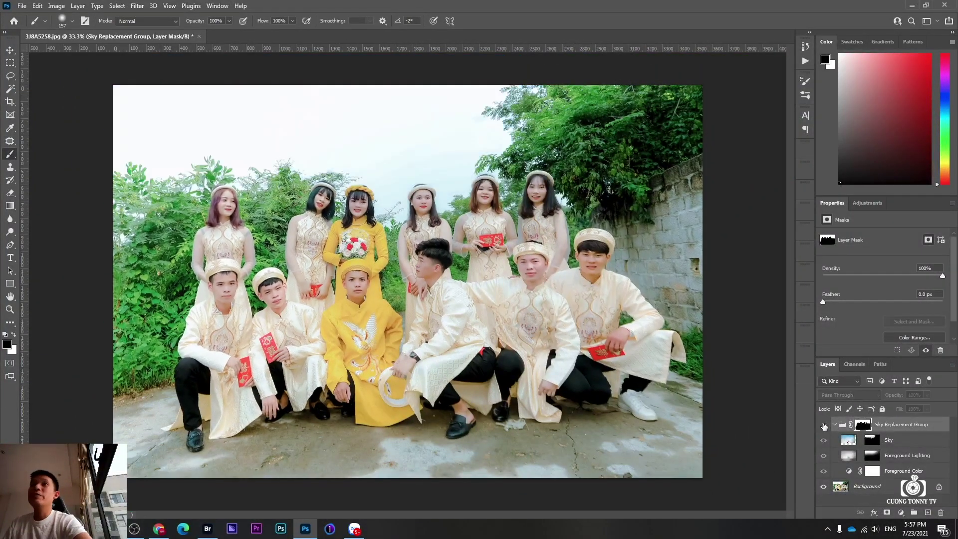
pyautogui.click(823, 424)
pyautogui.click(823, 425)
pyautogui.click(822, 424)
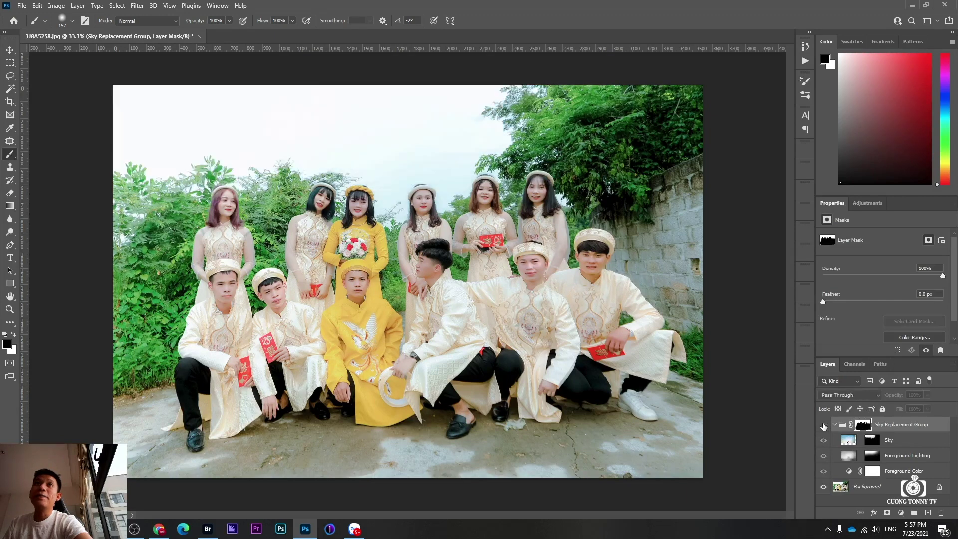
pyautogui.click(822, 425)
pyautogui.click(823, 425)
pyautogui.click(822, 424)
pyautogui.click(823, 424)
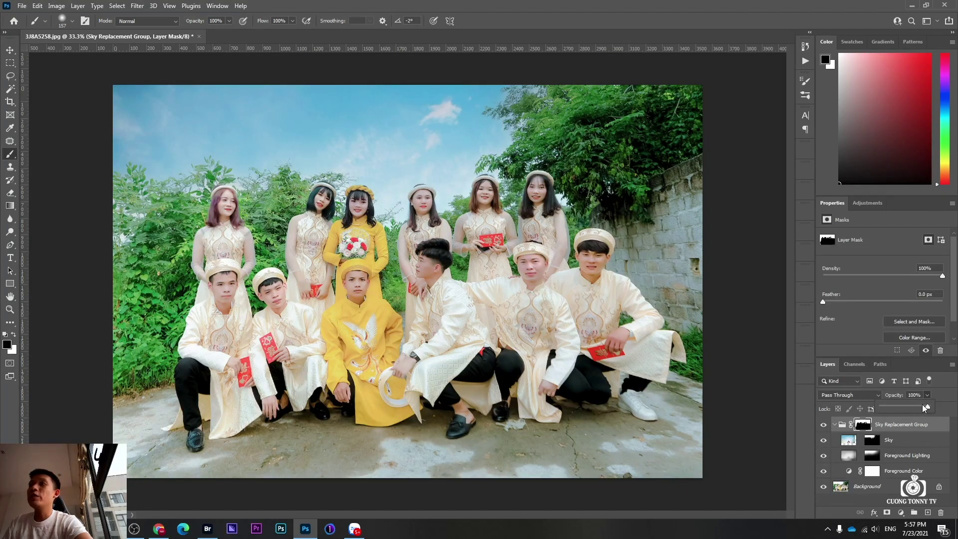
pyautogui.moveTo(917, 405)
pyautogui.mouseDown()
pyautogui.moveTo(929, 406)
pyautogui.moveTo(919, 405)
pyautogui.mouseUp()
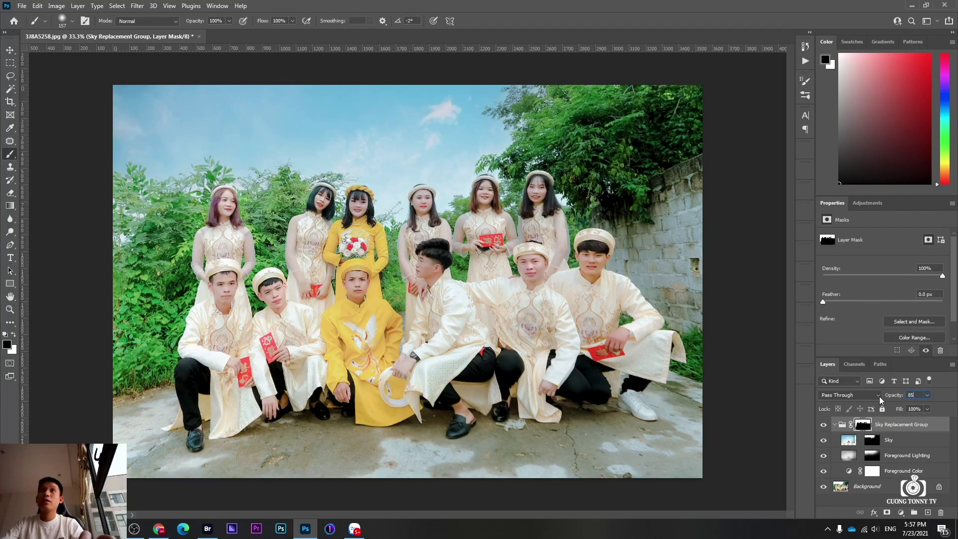
pyautogui.press('Return')
# Flatten the image and apply Levels with input values 4, 1.05 and 245.
pyautogui.hotkey('ctrl', '-')
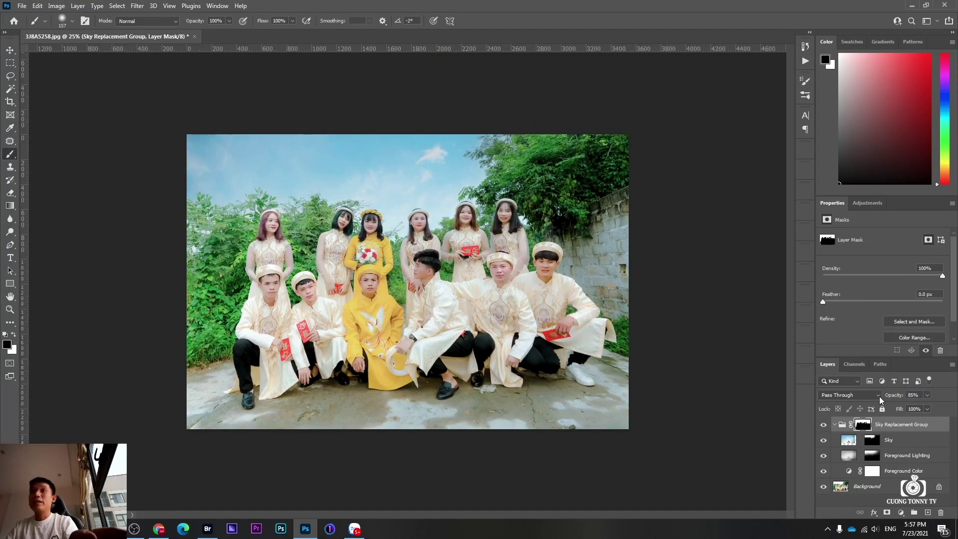
pyautogui.hotkey('ctrl', 'shift', 'e')
pyautogui.hotkey('ctrl', 'l')
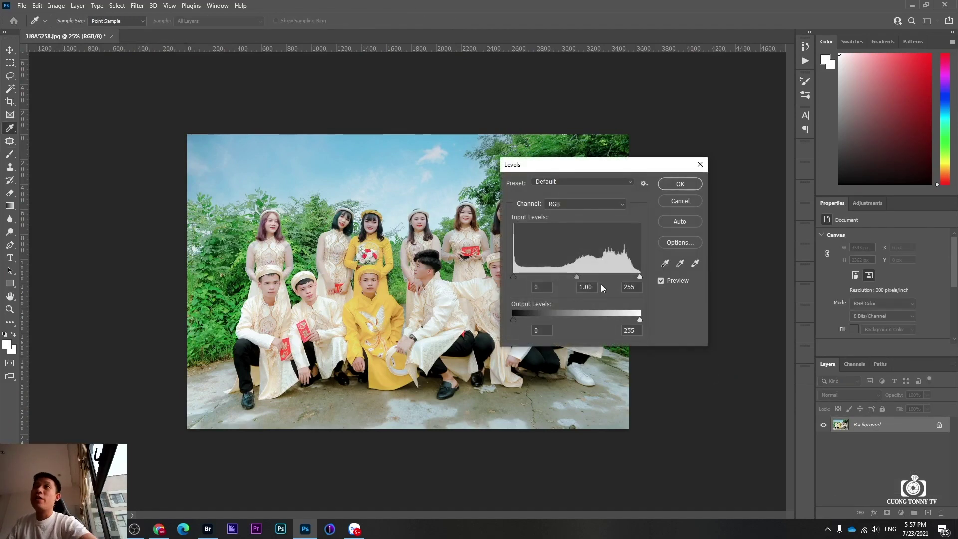
pyautogui.moveTo(638, 277); pyautogui.dragTo(636, 276)
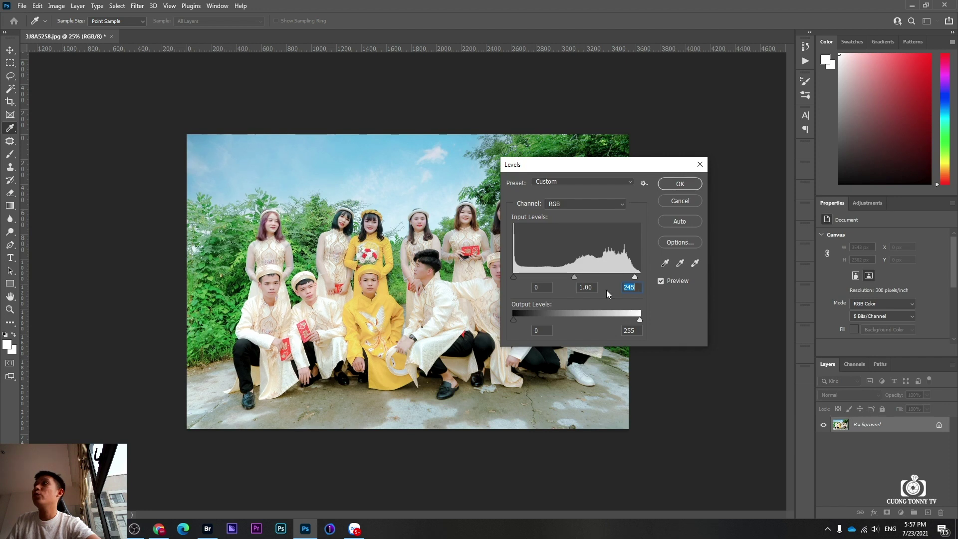
pyautogui.moveTo(514, 276); pyautogui.dragTo(515, 277)
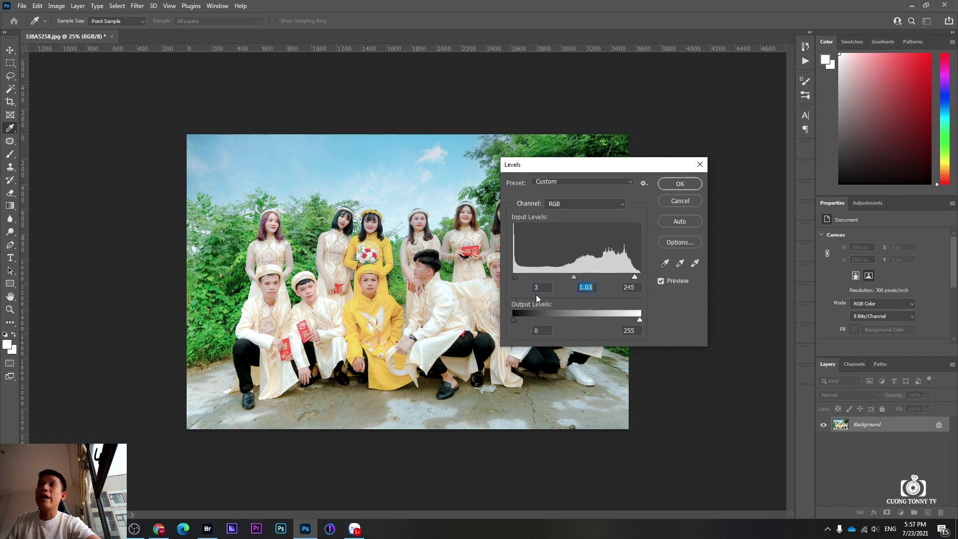
pyautogui.moveTo(576, 277); pyautogui.dragTo(515, 276)
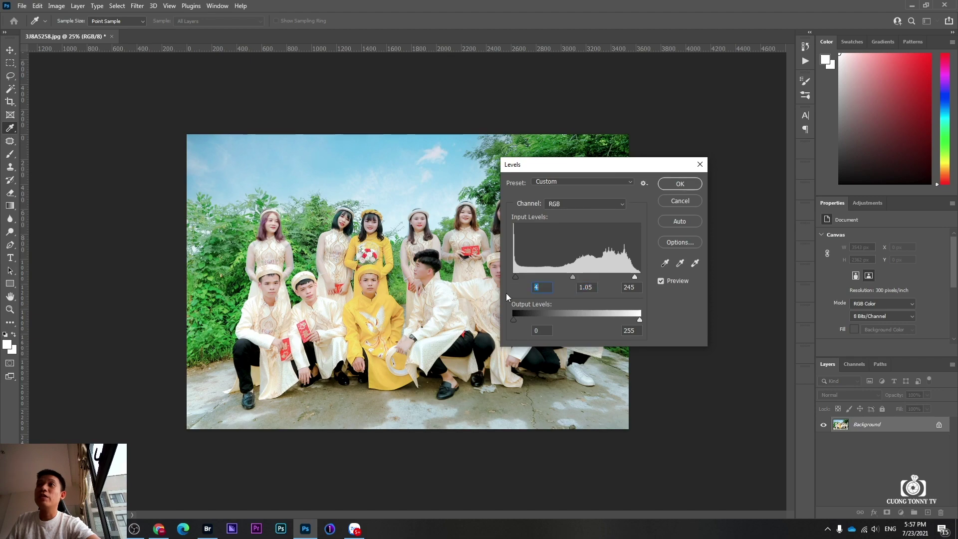
pyautogui.press('Return')
# Close the saved 3J8A5258.jpg and return to the Home screen's recent files.
pyautogui.press('b')
pyautogui.scroll(5, 230, 168)
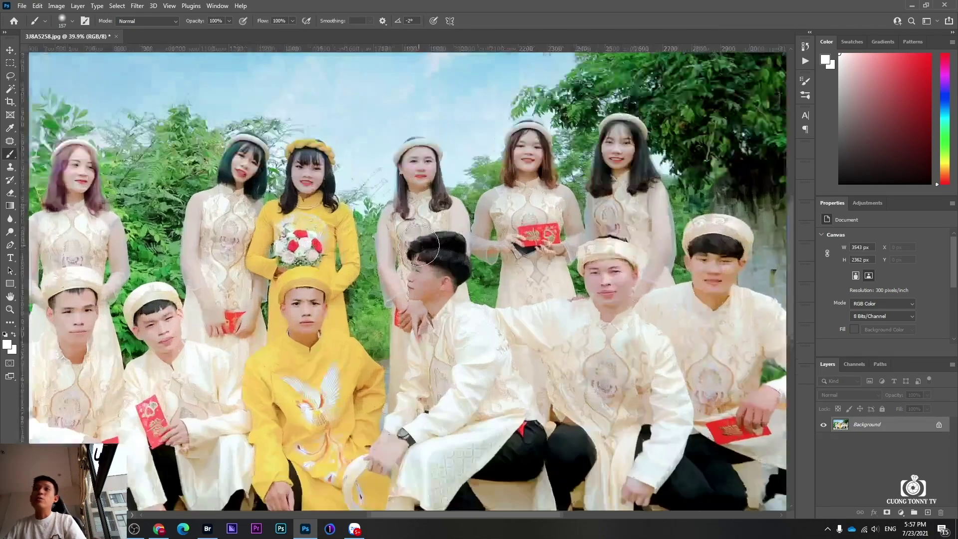
pyautogui.scroll(-2, 463, 223)
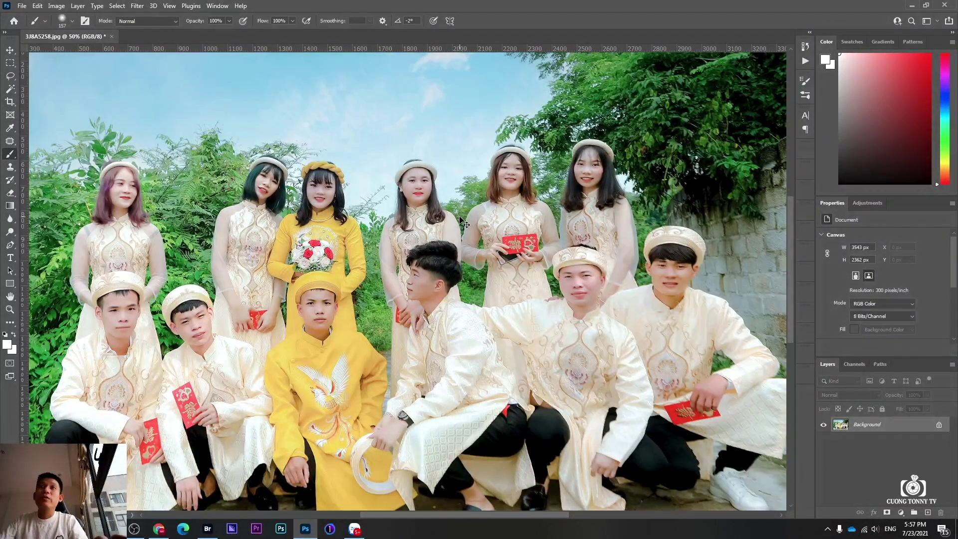
pyautogui.scroll(-1, 463, 223)
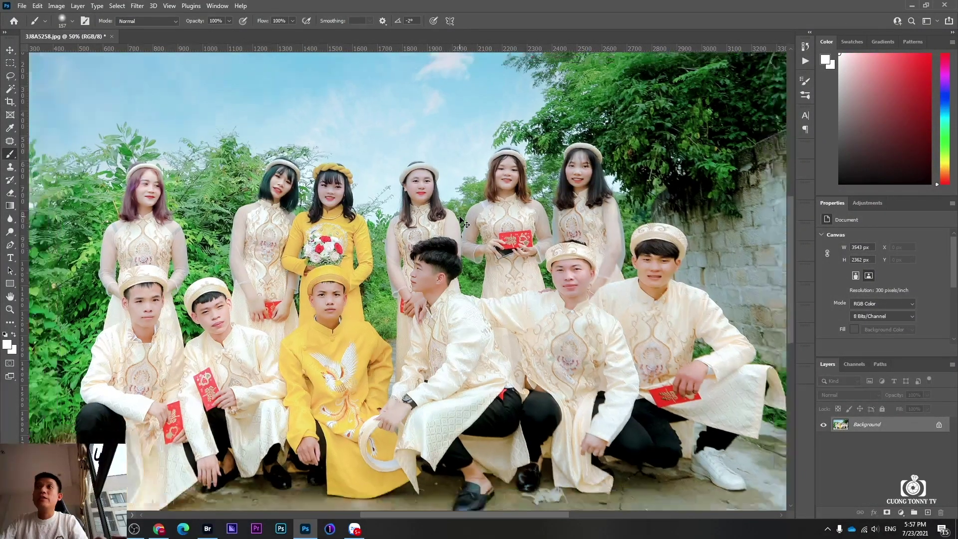
pyautogui.scroll(1, 462, 222)
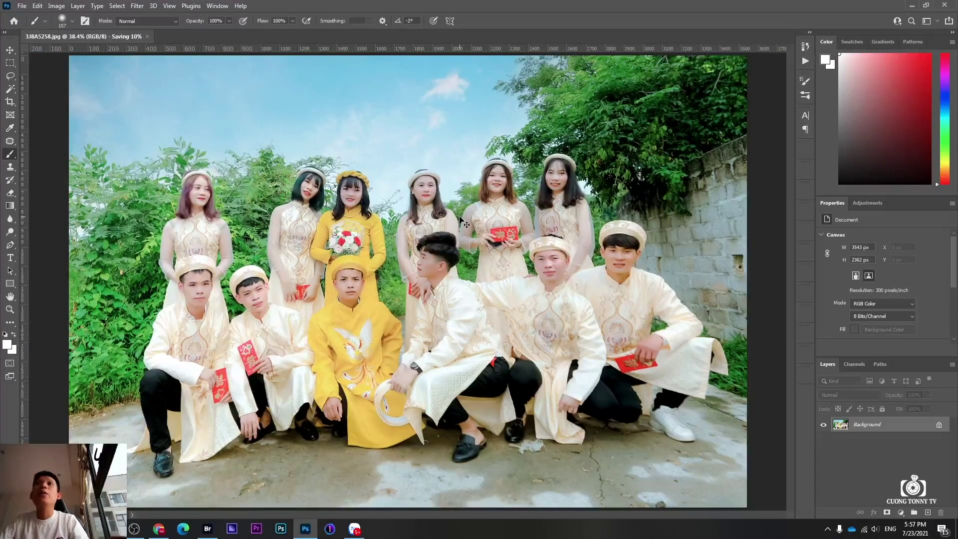
pyautogui.hotkey('ctrl', 'w')
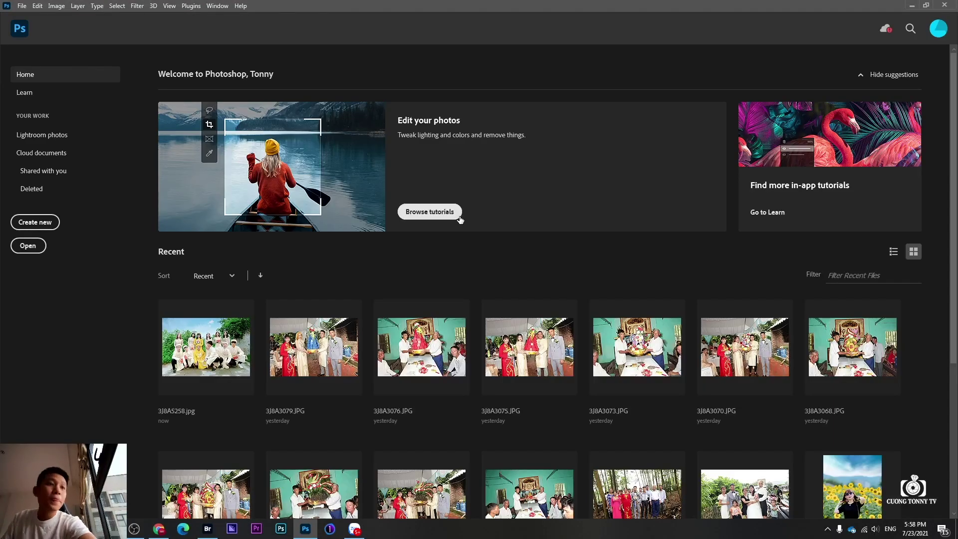